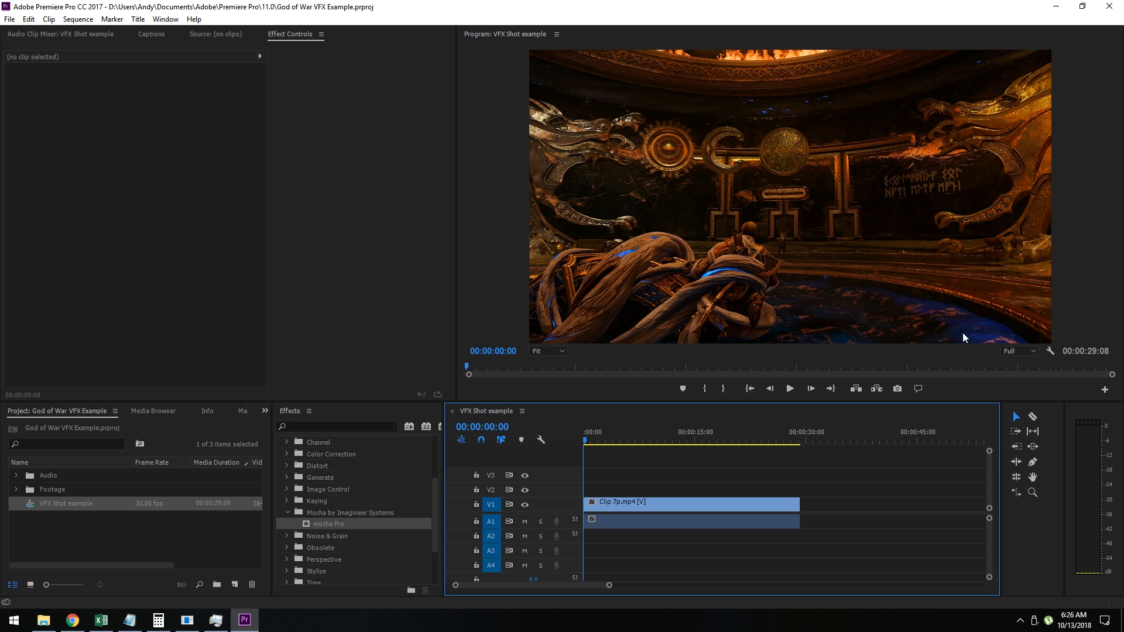
- Move the playhead to 00:00:00:19 in the VFX Shot example sequence and enlarge the program monitor
{"action": "left_click", "coordinate": [589, 440]}
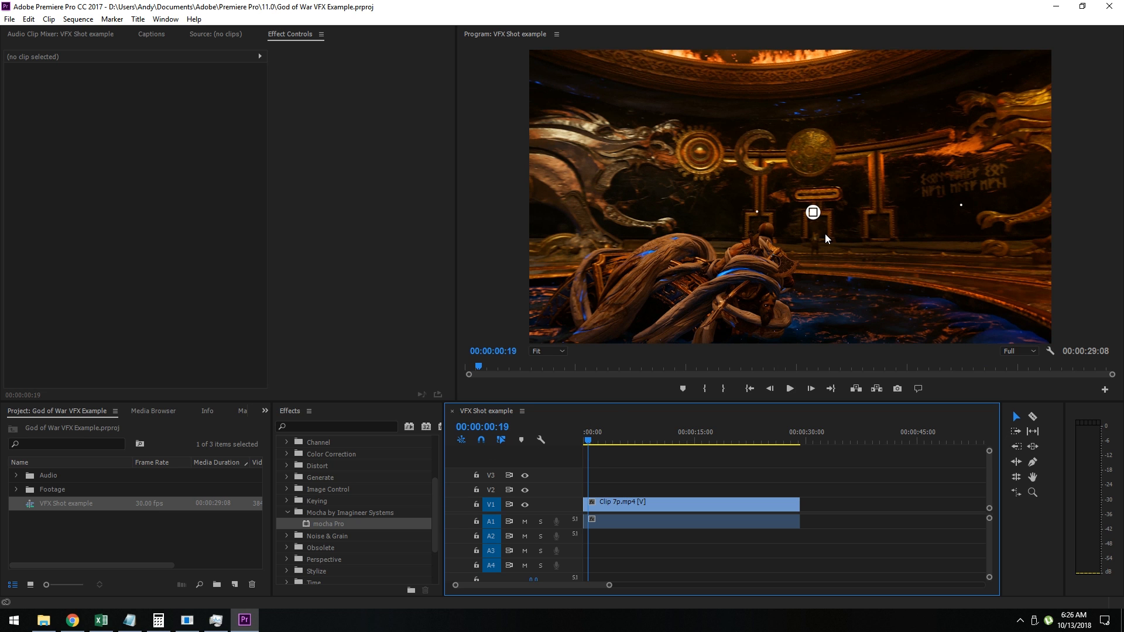
{"action": "key", "text": "grave"}
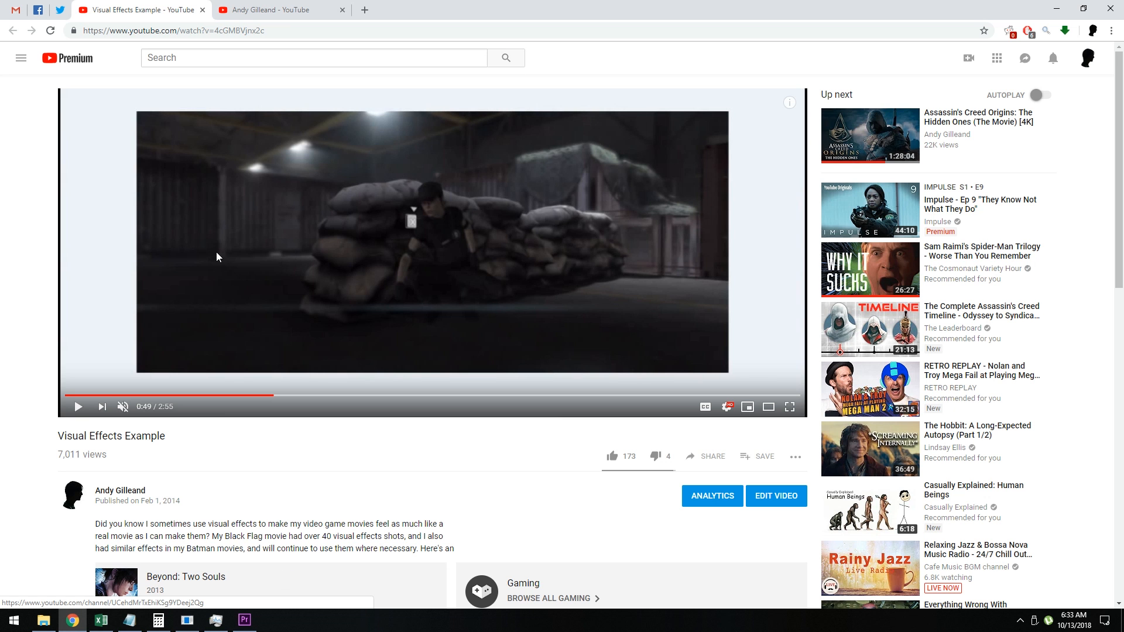
- Play part of the Visual Effects Example video on YouTube, pause it, and return to Premiere Pro
{"action": "left_click", "coordinate": [216, 257]}
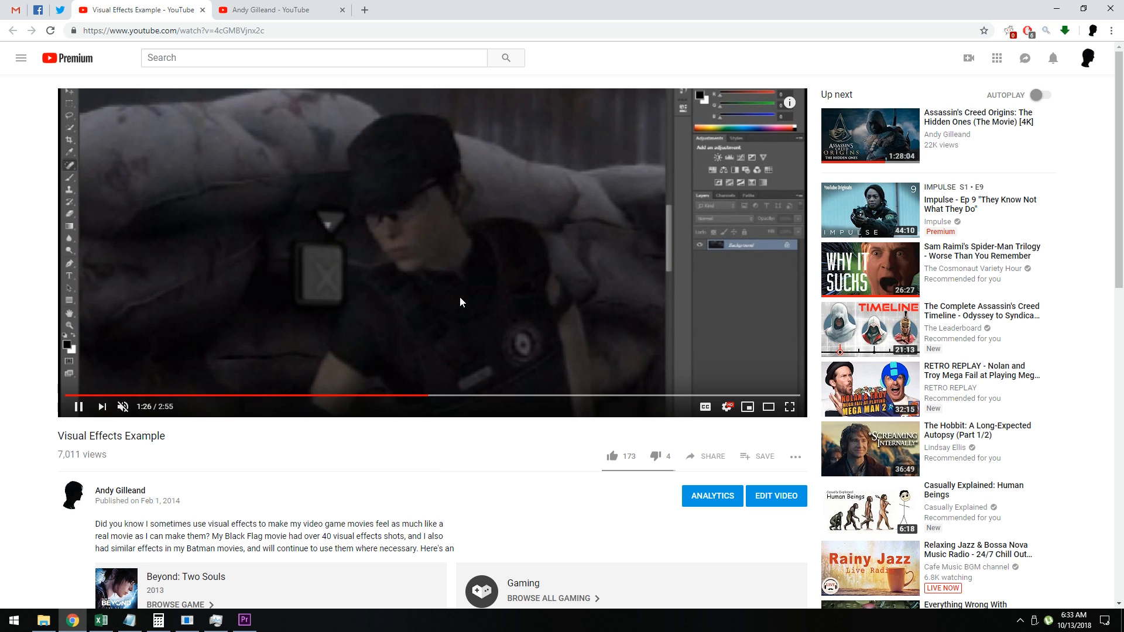
{"action": "left_click", "coordinate": [463, 274]}
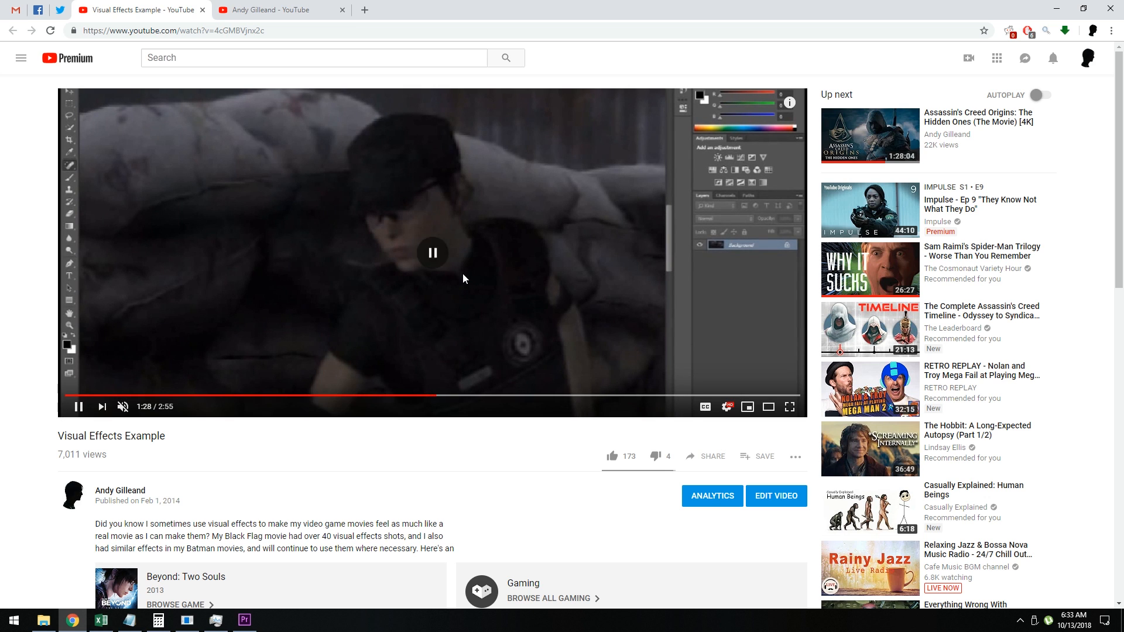
{"action": "left_click", "coordinate": [244, 620]}
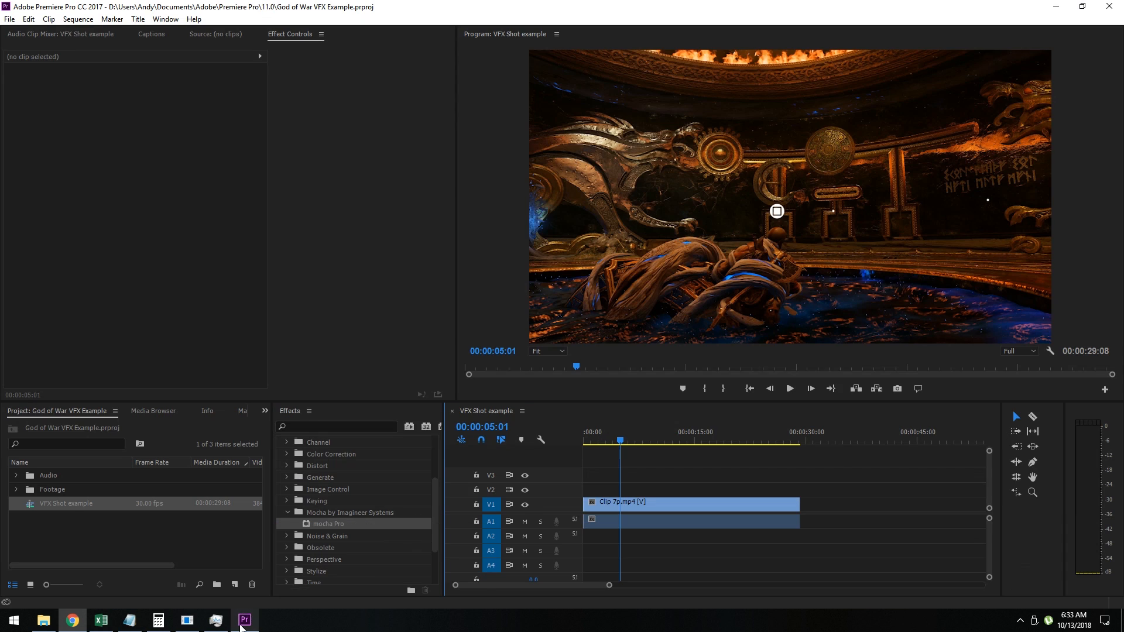
- Scrub the shot to 00:00:01:01 in the enlarged program monitor and save the project in the normal layout
{"action": "left_click", "coordinate": [582, 441]}
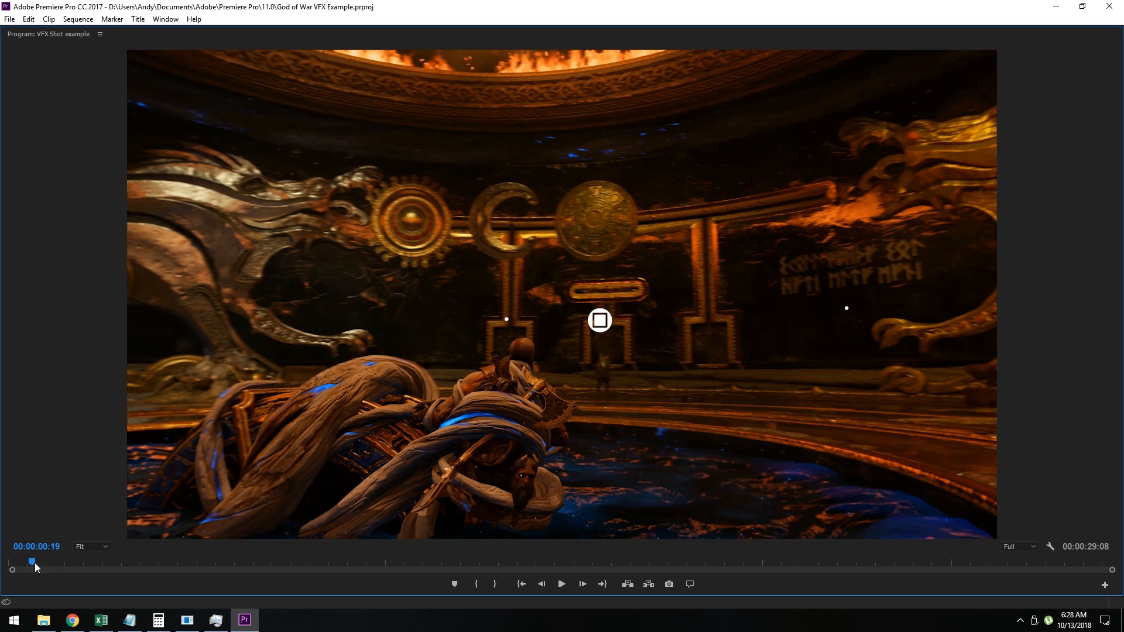
{"action": "mouse_move", "coordinate": [34, 564]}
{"action": "left_mouse_down"}
{"action": "mouse_move", "coordinate": [57, 572]}
{"action": "mouse_move", "coordinate": [34, 570]}
{"action": "mouse_move", "coordinate": [50, 577]}
{"action": "left_mouse_up"}
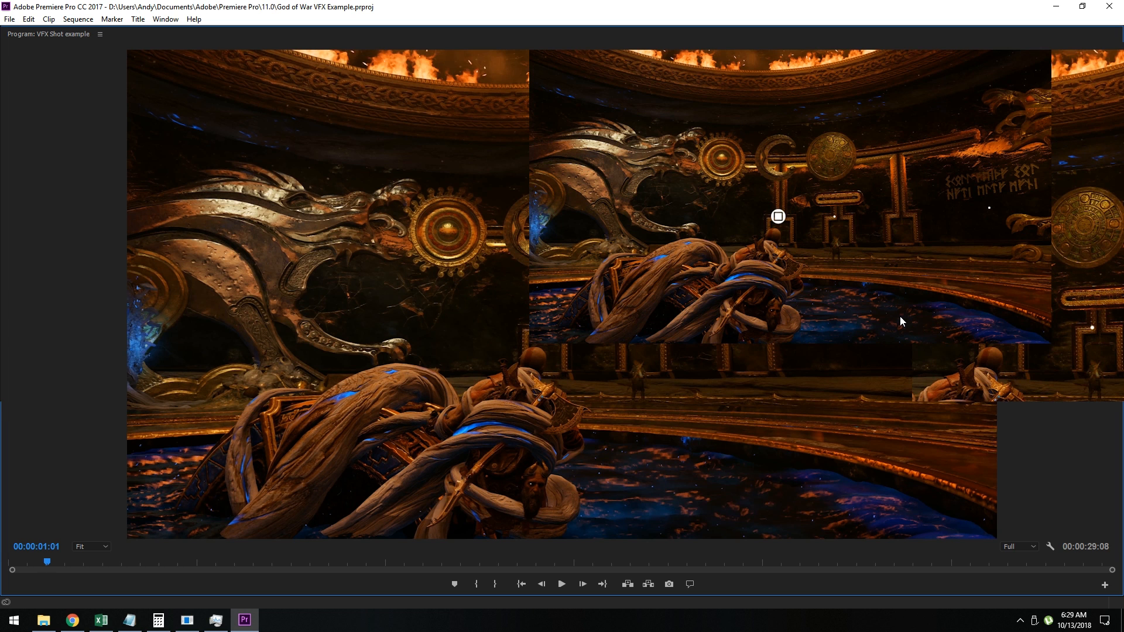
{"action": "key", "text": "grave"}
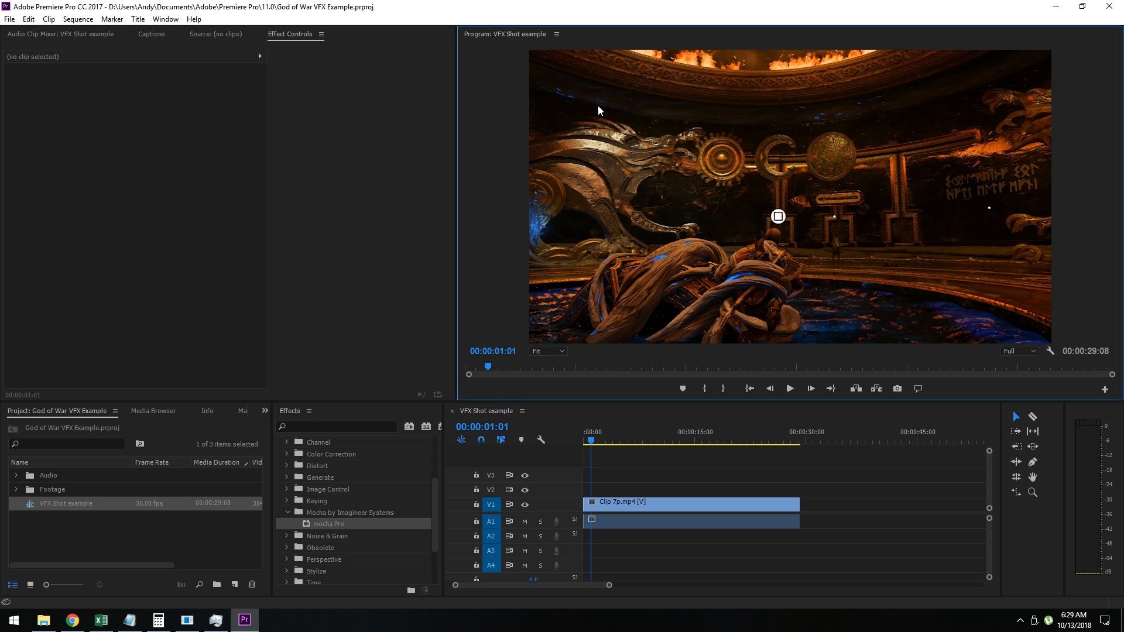
{"action": "key", "text": "ctrl+s"}
{"action": "left_click_drag", "start_coordinate": [592, 441], "coordinate": [590, 439]}
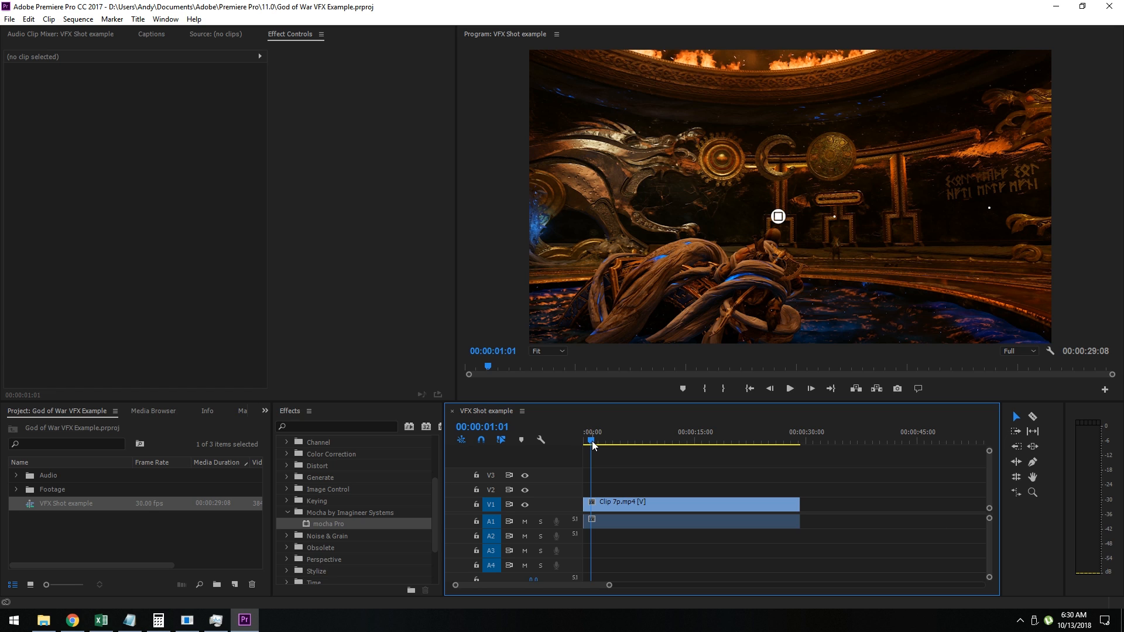
- Play the whole VFX shot from the sequence start in the enlarged program monitor and restore the panel layout
{"action": "left_click_drag", "start_coordinate": [592, 441], "coordinate": [580, 441]}
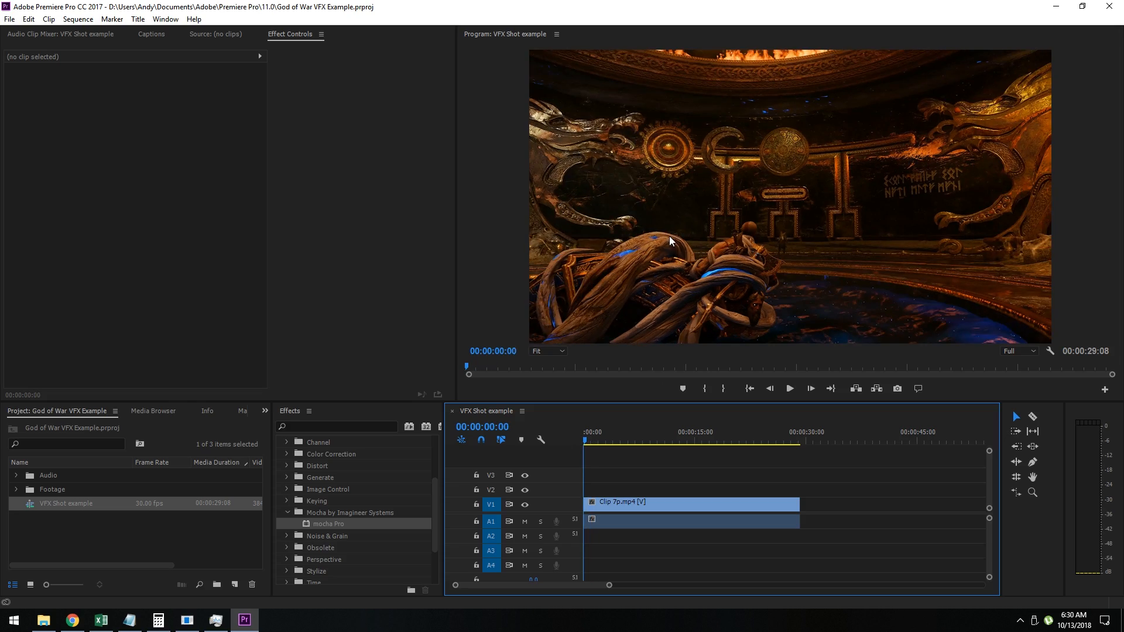
{"action": "key", "text": "grave"}
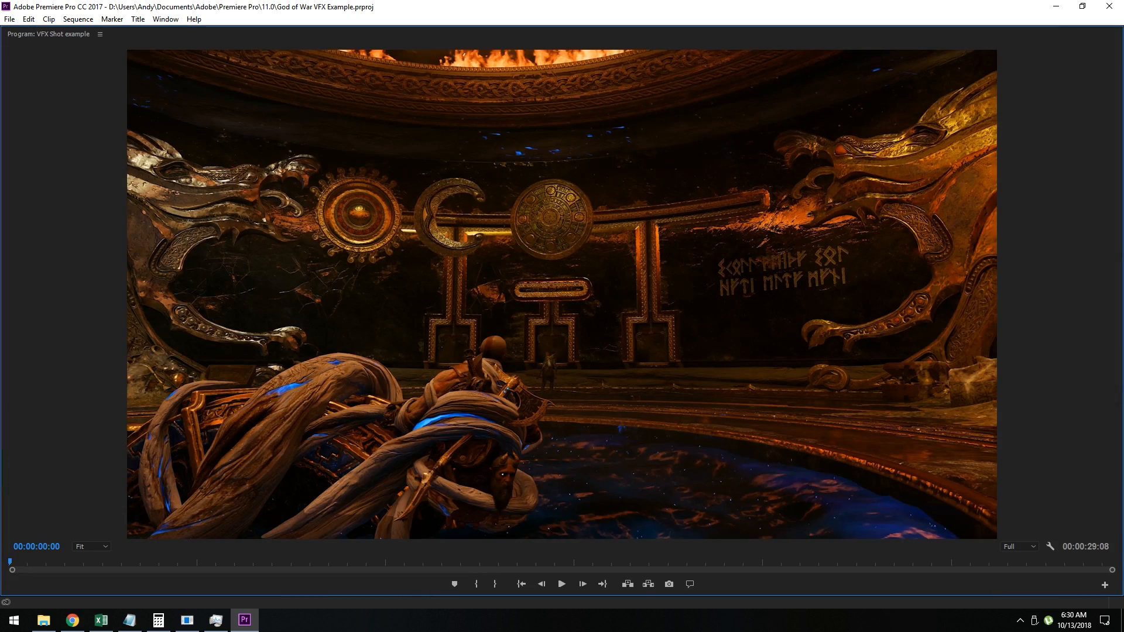
{"action": "key", "text": "space"}
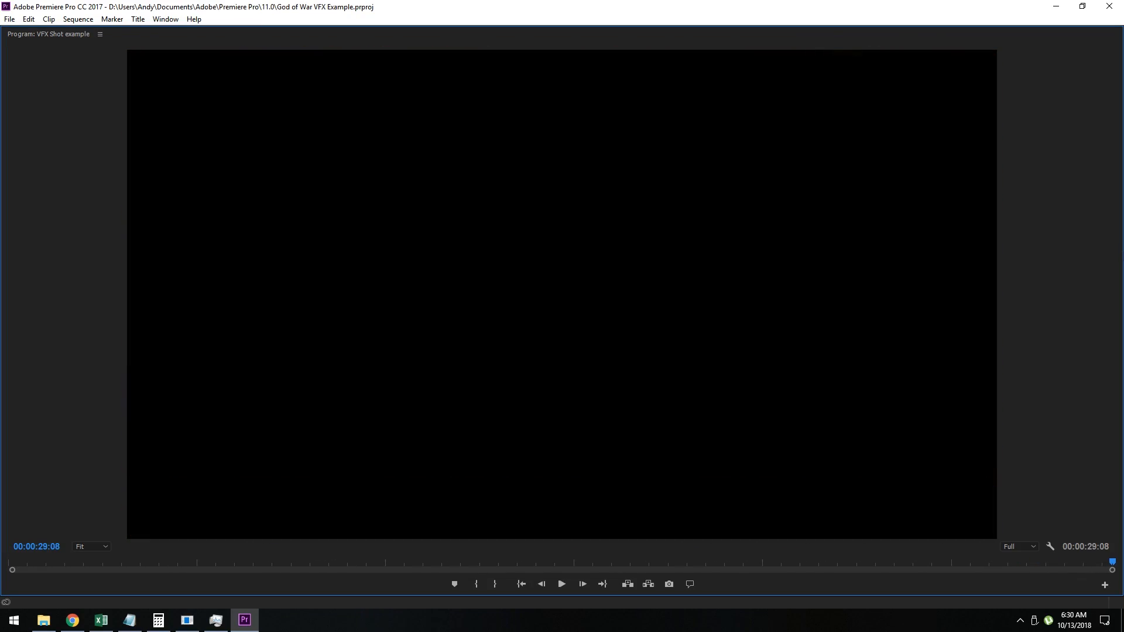
{"action": "key", "text": "grave"}
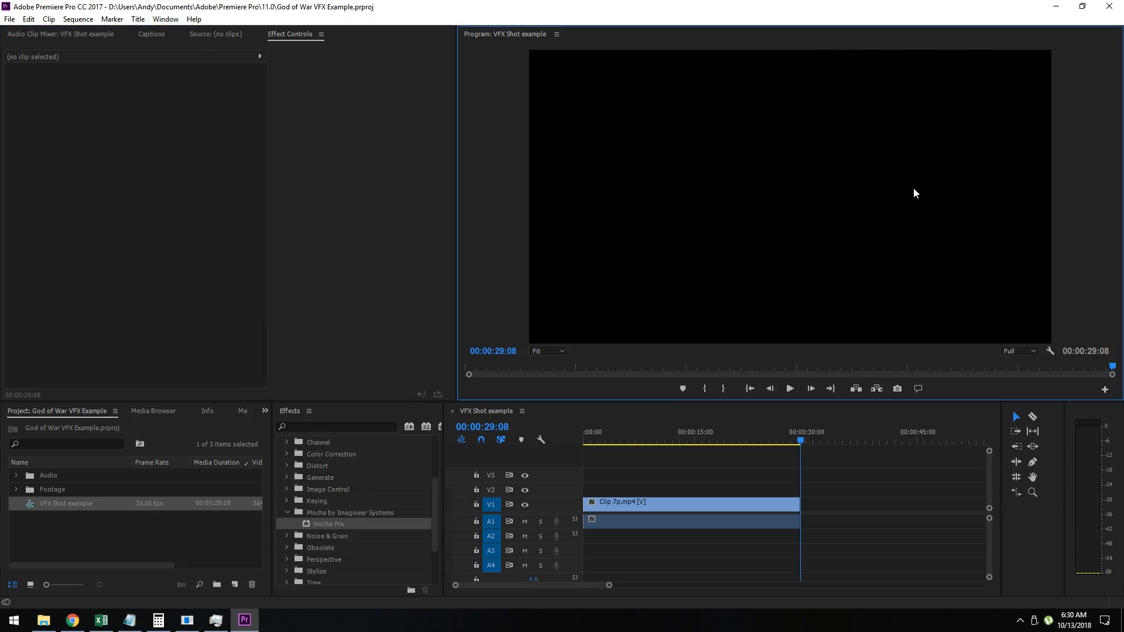
- Return the playhead to the sequence start and play the opening frames of the shot
{"action": "left_click", "coordinate": [597, 451]}
{"action": "key", "text": "Home"}
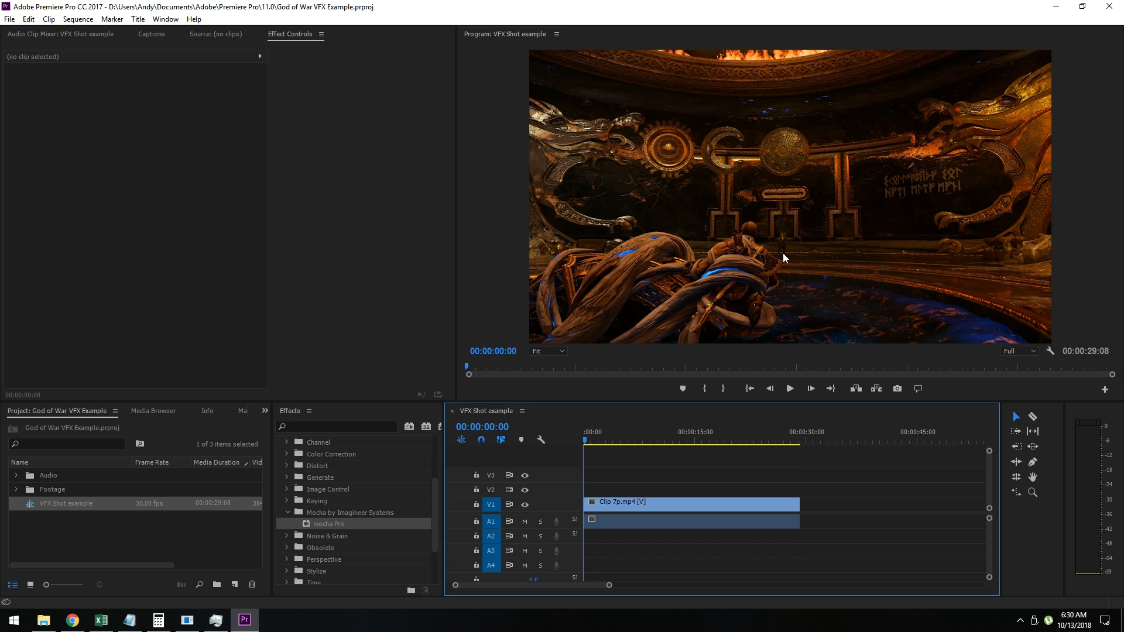
{"action": "key", "text": "space"}
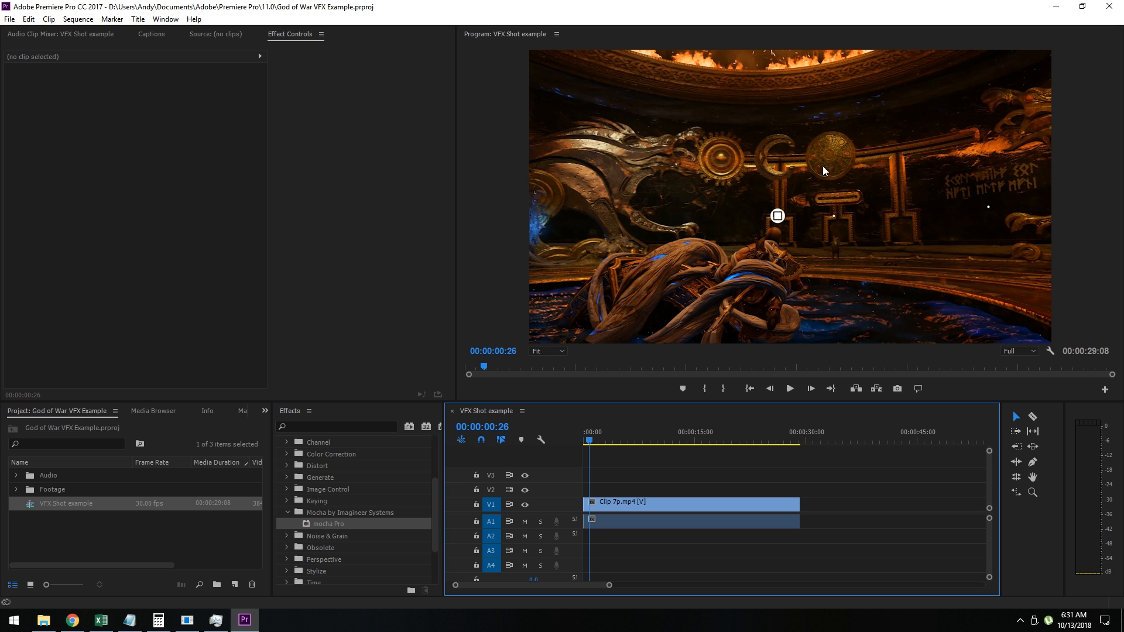
- Scrub through the shot to about 00:00:07:29 and back to about 00:00:05:01 to examine the on-screen button prompts
{"action": "left_click", "coordinate": [597, 442]}
{"action": "left_click_drag", "start_coordinate": [599, 445], "coordinate": [618, 444]}
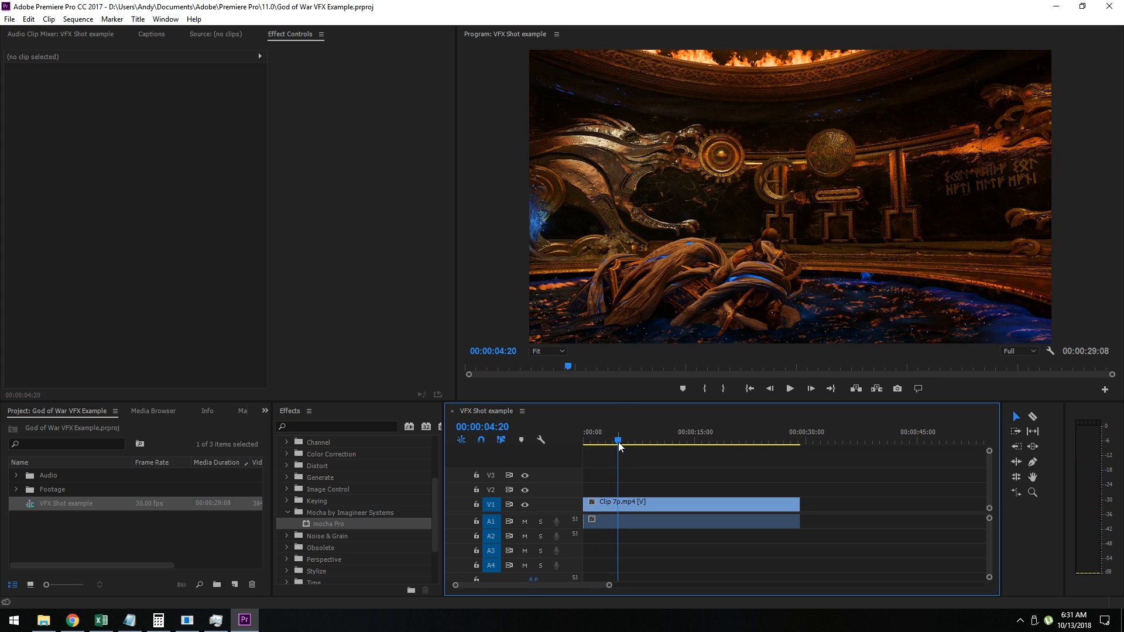
{"action": "left_click_drag", "start_coordinate": [624, 445], "coordinate": [639, 445]}
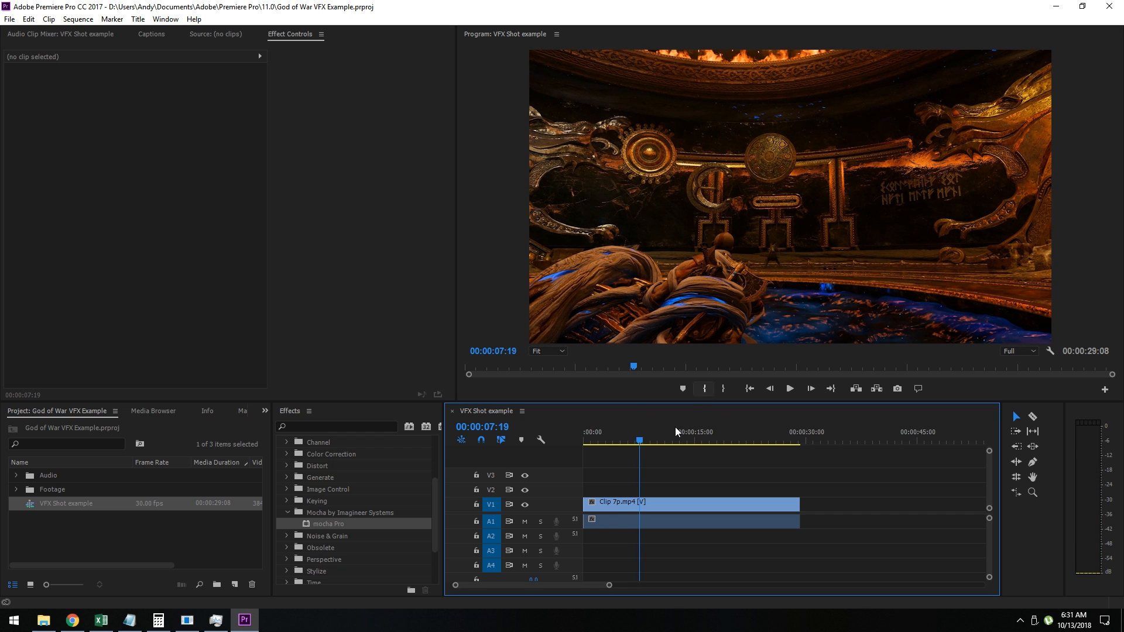
{"action": "left_click_drag", "start_coordinate": [640, 444], "coordinate": [645, 442]}
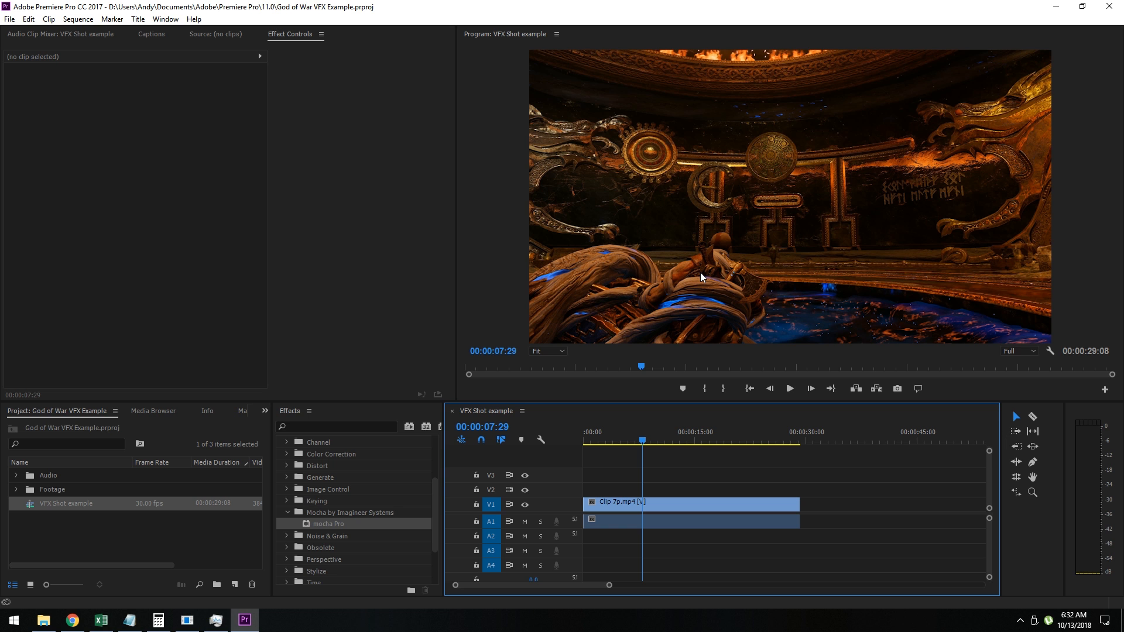
{"action": "left_click_drag", "start_coordinate": [629, 428], "coordinate": [620, 435]}
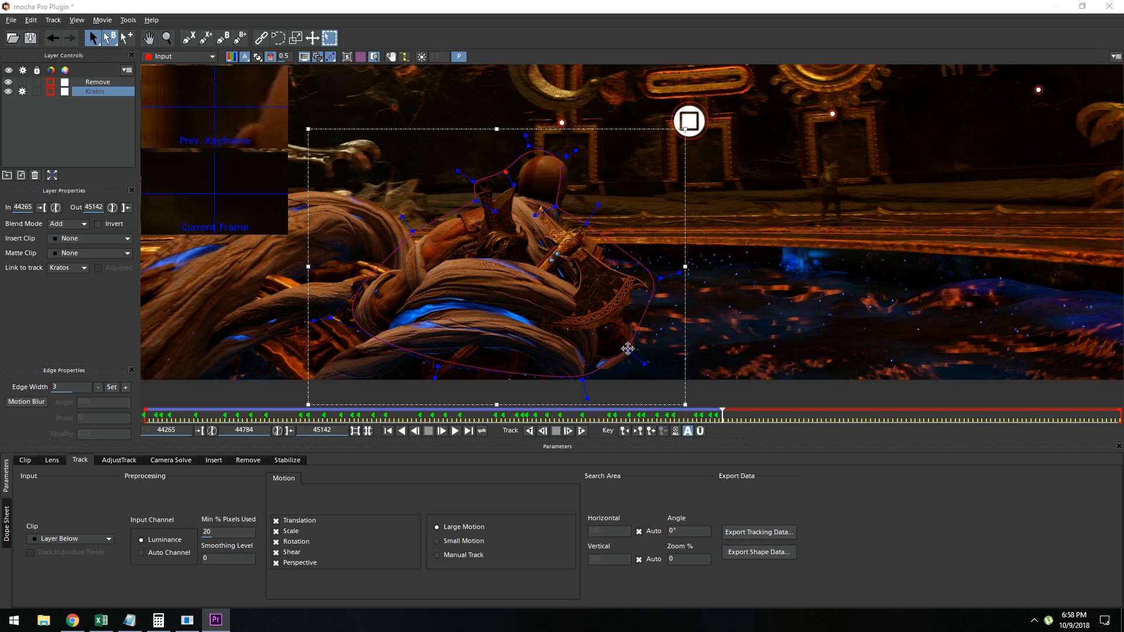
- Nudge the Kratos spline's points beneath and beside the axe blade at frame 44784 in the mocha Pro plugin
{"action": "left_click_drag", "start_coordinate": [629, 350], "coordinate": [632, 350]}
{"action": "left_click_drag", "start_coordinate": [583, 379], "coordinate": [583, 378]}
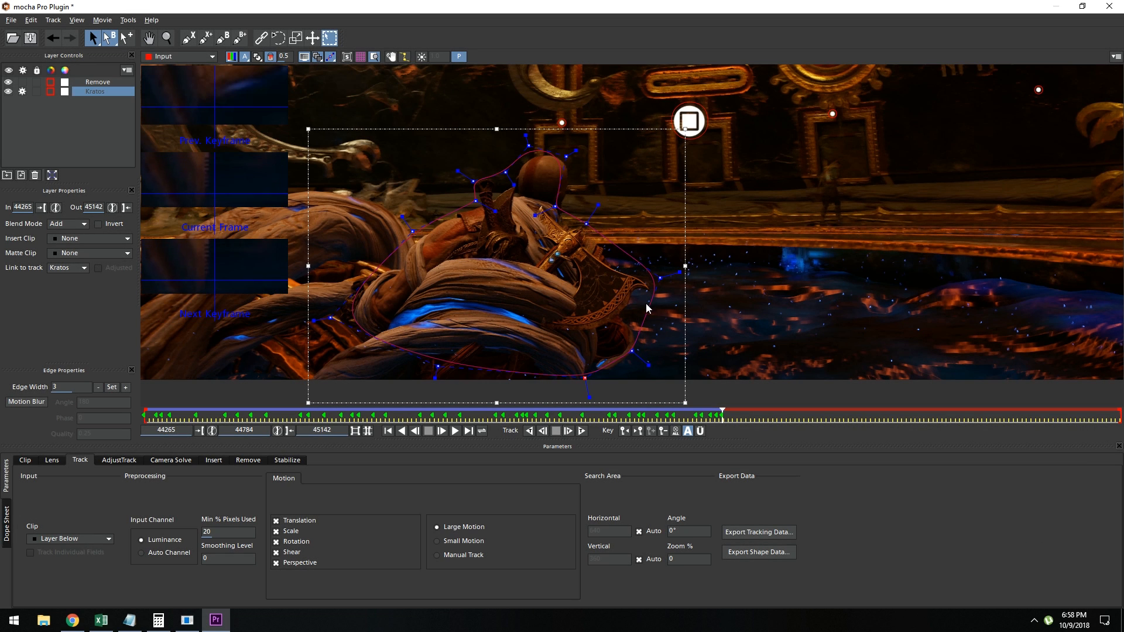
{"action": "left_click_drag", "start_coordinate": [658, 279], "coordinate": [657, 283]}
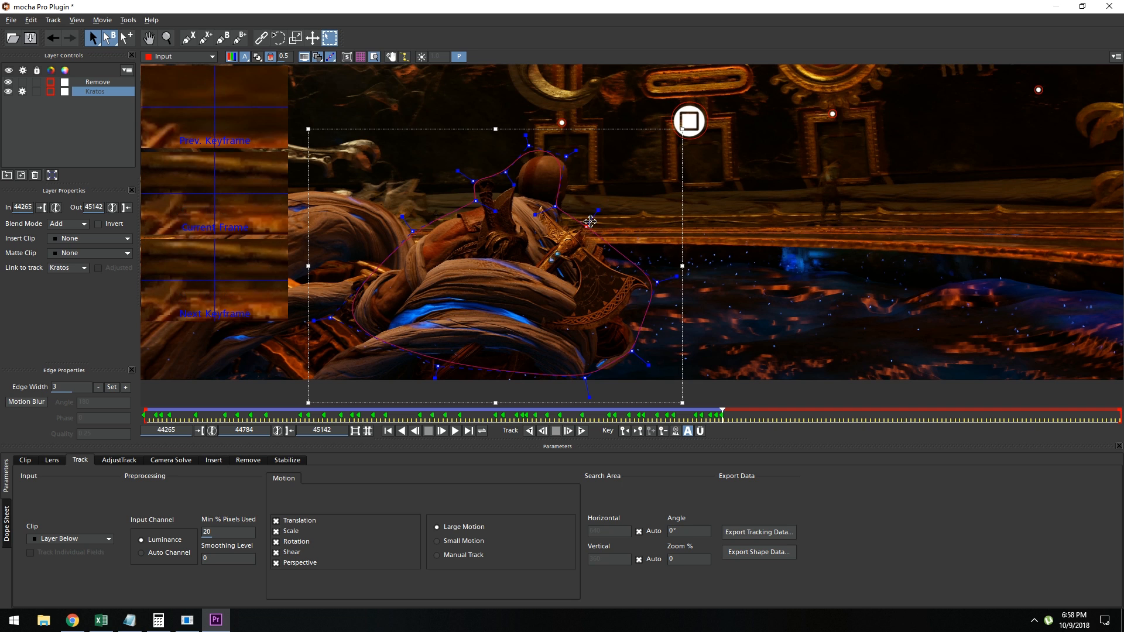
- Refit the Kratos spline around his head and the weapon handle on his back at frame 44784
{"action": "scroll", "coordinate": [590, 219], "scroll_direction": "up", "scroll_amount": 2}
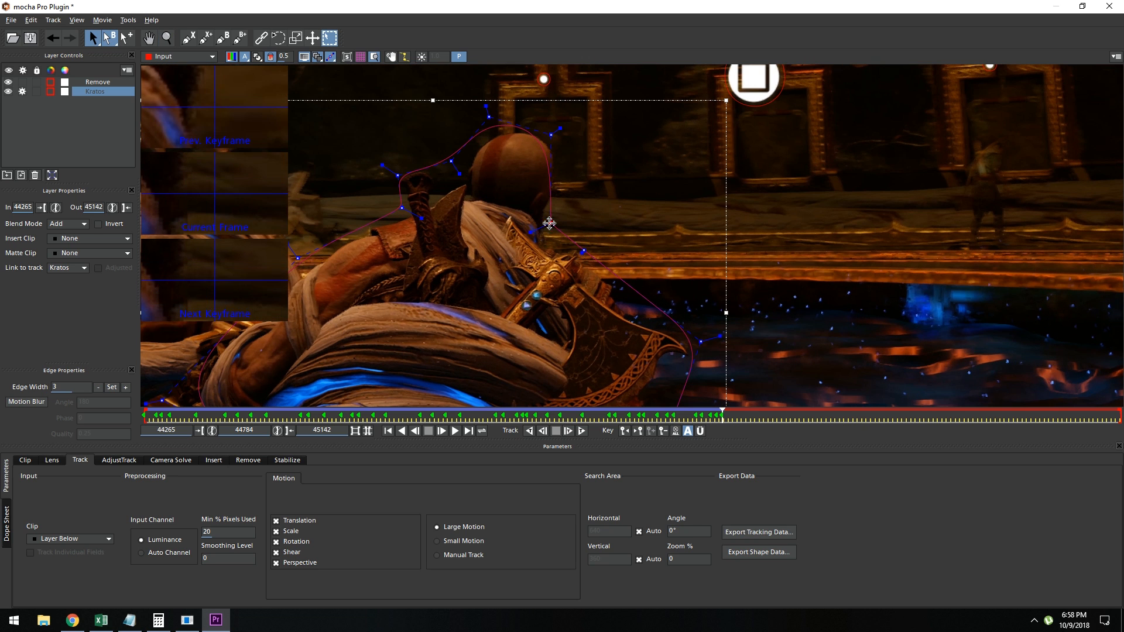
{"action": "left_click_drag", "start_coordinate": [552, 134], "coordinate": [564, 139]}
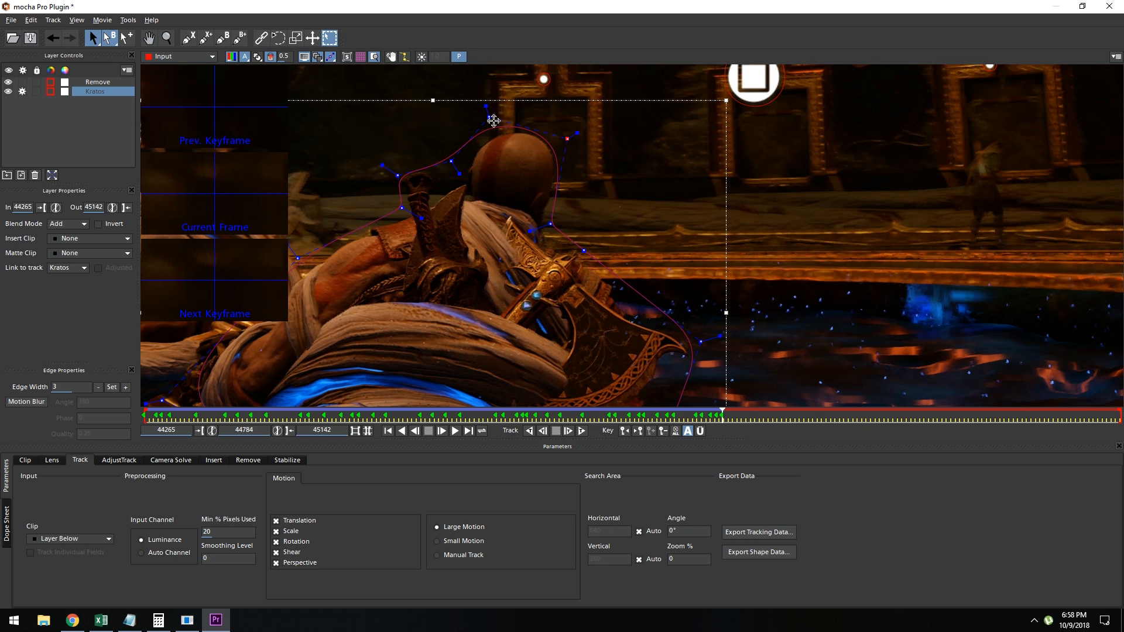
{"action": "left_click_drag", "start_coordinate": [489, 120], "coordinate": [504, 126]}
{"action": "left_click_drag", "start_coordinate": [452, 158], "coordinate": [466, 155]}
{"action": "left_click_drag", "start_coordinate": [398, 176], "coordinate": [397, 173]}
- Reposition the Kratos spline's points beside his outstretched arm and hand at frame 44784
{"action": "left_click_drag", "start_coordinate": [402, 211], "coordinate": [669, 160]}
{"action": "key", "text": "x"}
{"action": "left_click_drag", "start_coordinate": [559, 196], "coordinate": [549, 212]}
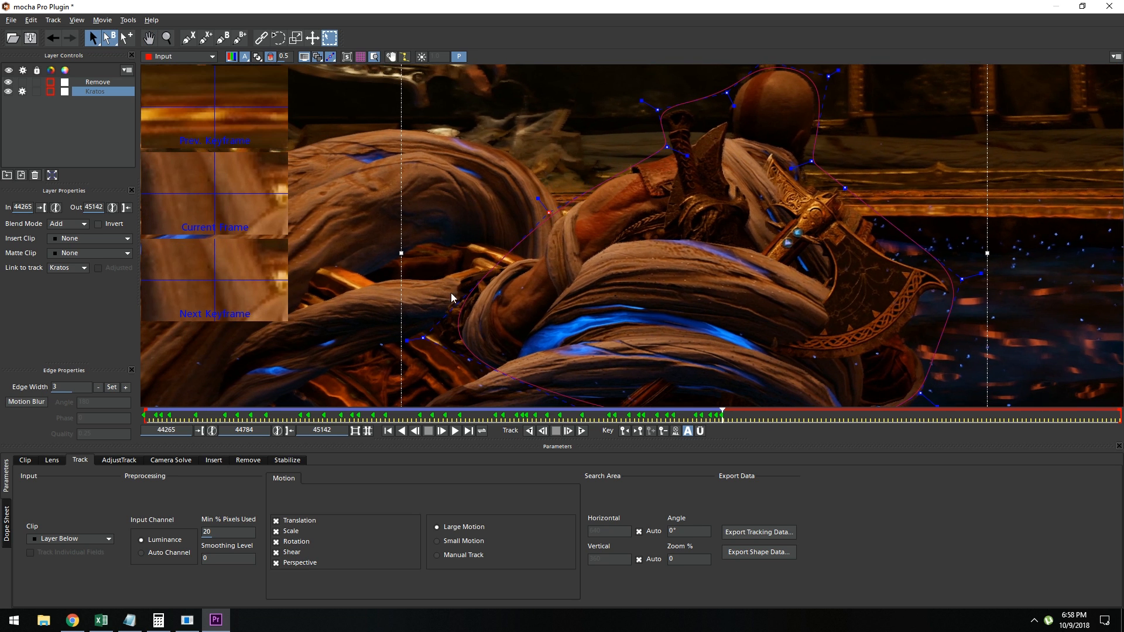
{"action": "key", "text": "x"}
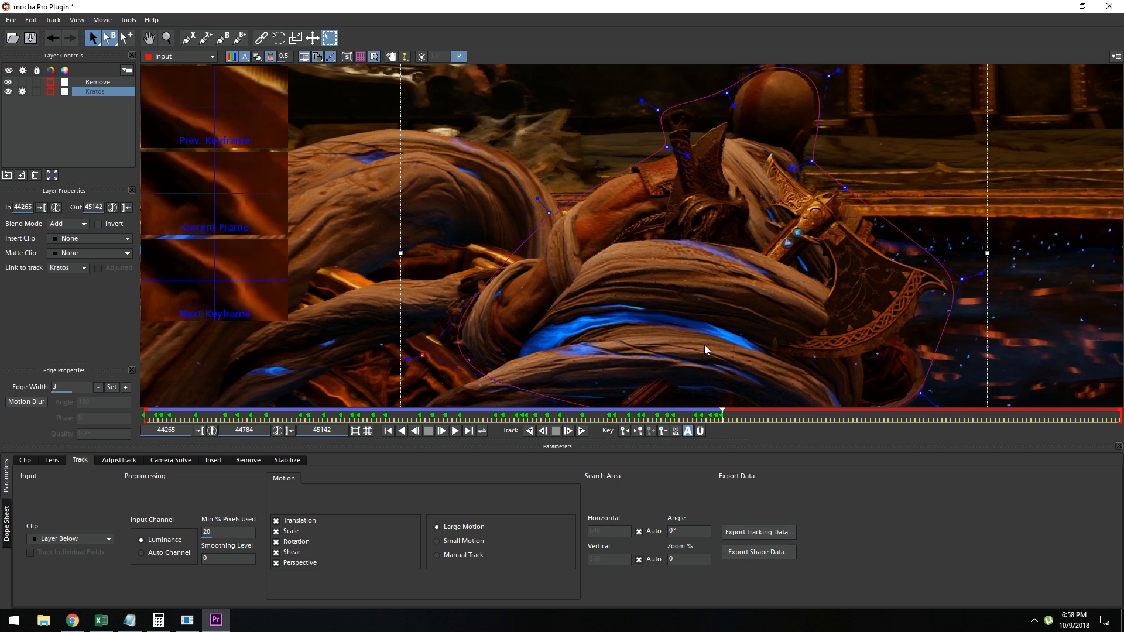
- Adjust the two points along the Kratos spline's bottom edge below the roots at frame 44784
{"action": "left_click_drag", "start_coordinate": [697, 352], "coordinate": [627, 210]}
{"action": "left_click_drag", "start_coordinate": [534, 275], "coordinate": [537, 281]}
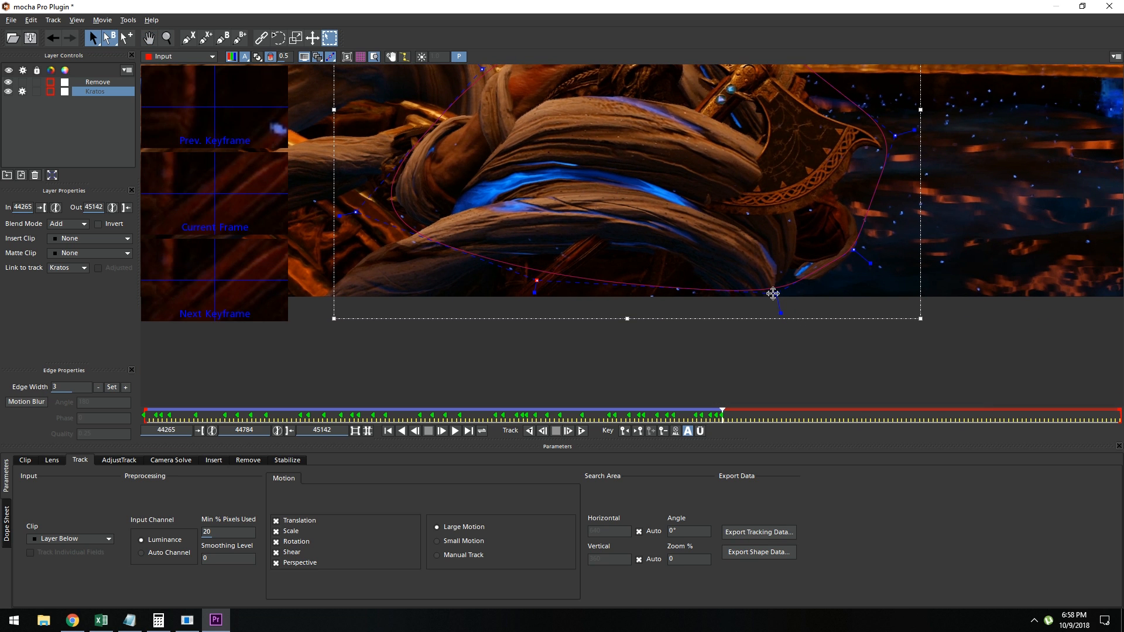
{"action": "left_click_drag", "start_coordinate": [776, 293], "coordinate": [790, 288]}
- Save the mocha project and track the Kratos layer forward, stopping at frame 44790
{"action": "key", "text": "z"}
{"action": "left_click_drag", "start_coordinate": [717, 115], "coordinate": [602, 271]}
{"action": "key", "text": "x"}
{"action": "key", "text": "ctrl+s"}
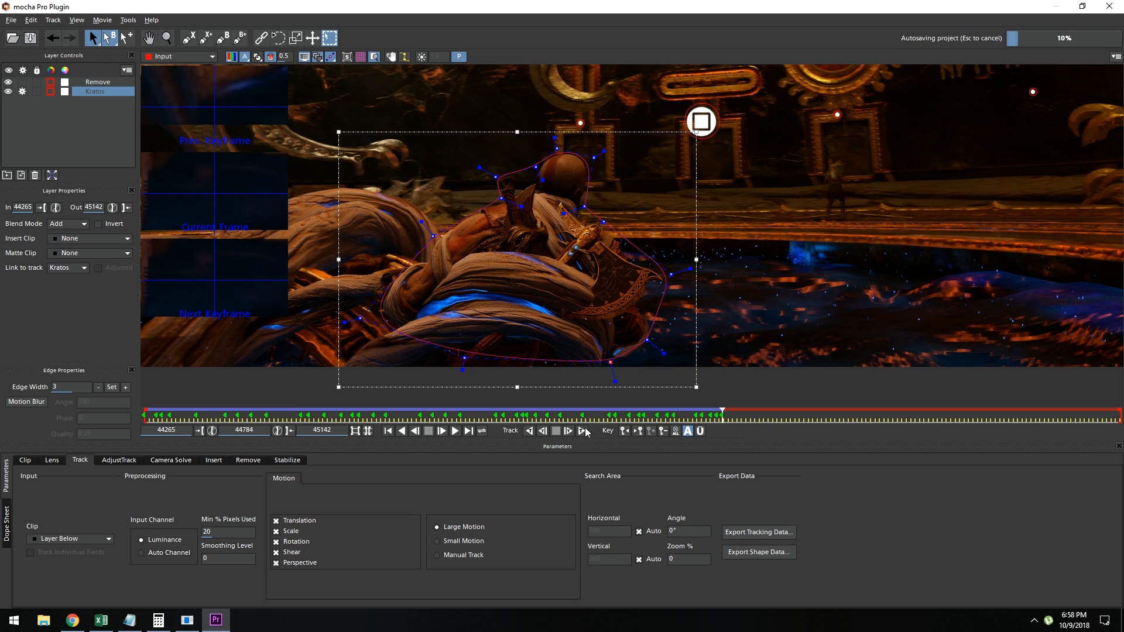
{"action": "left_click", "coordinate": [582, 432]}
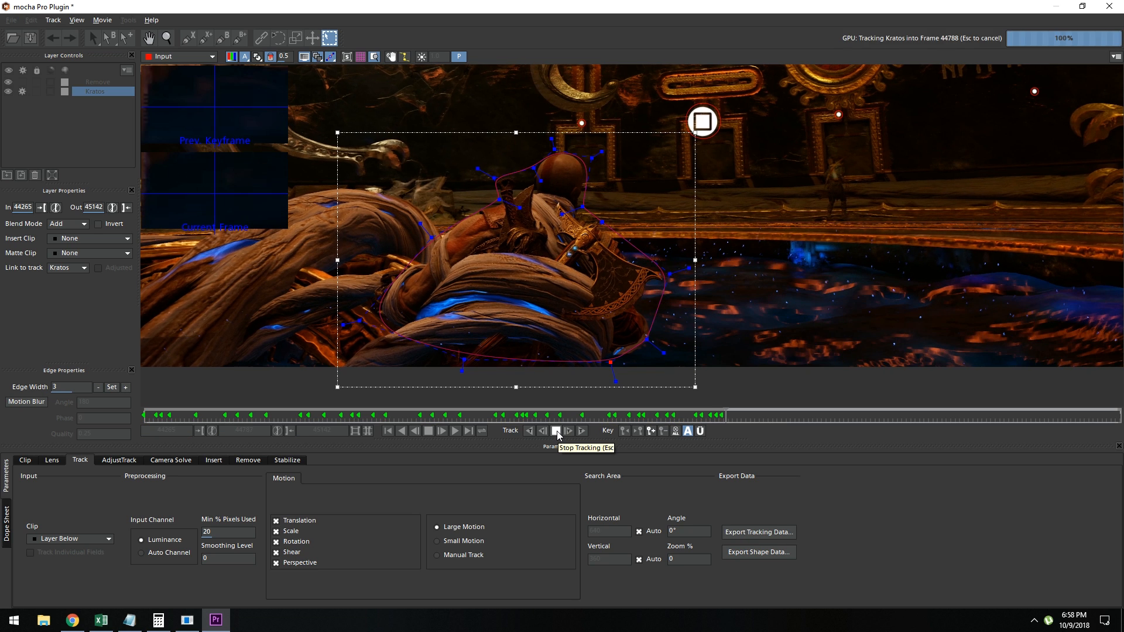
{"action": "left_click", "coordinate": [556, 431]}
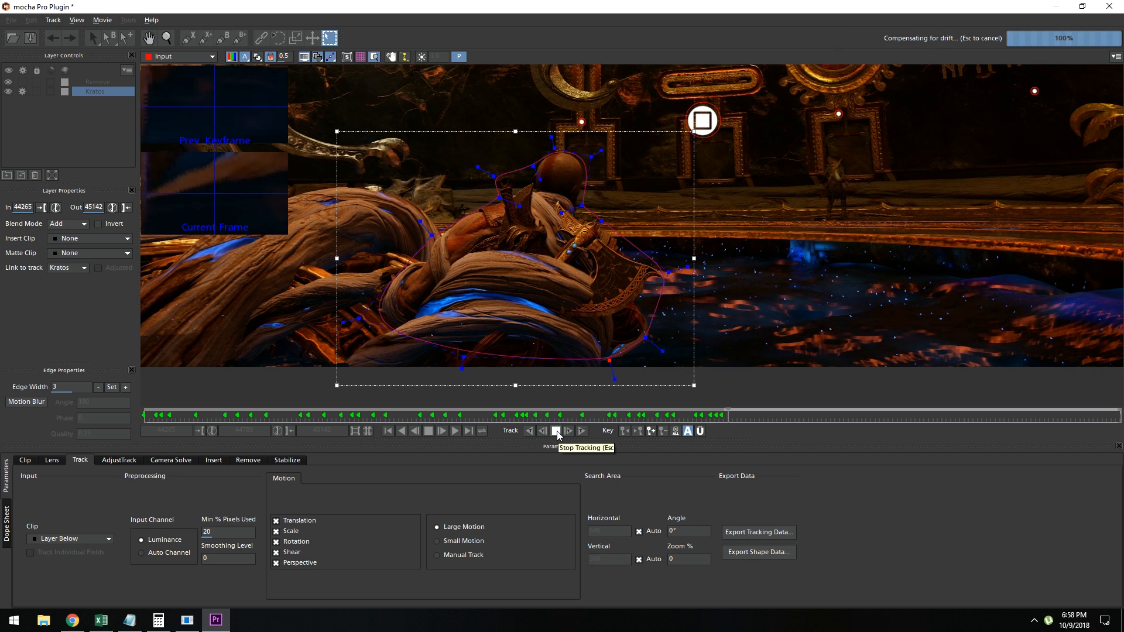
- Refit the Kratos spline around his head, neck, shoulder and weapon handle at frame 44790
{"action": "scroll", "coordinate": [543, 158], "scroll_direction": "up", "scroll_amount": 5}
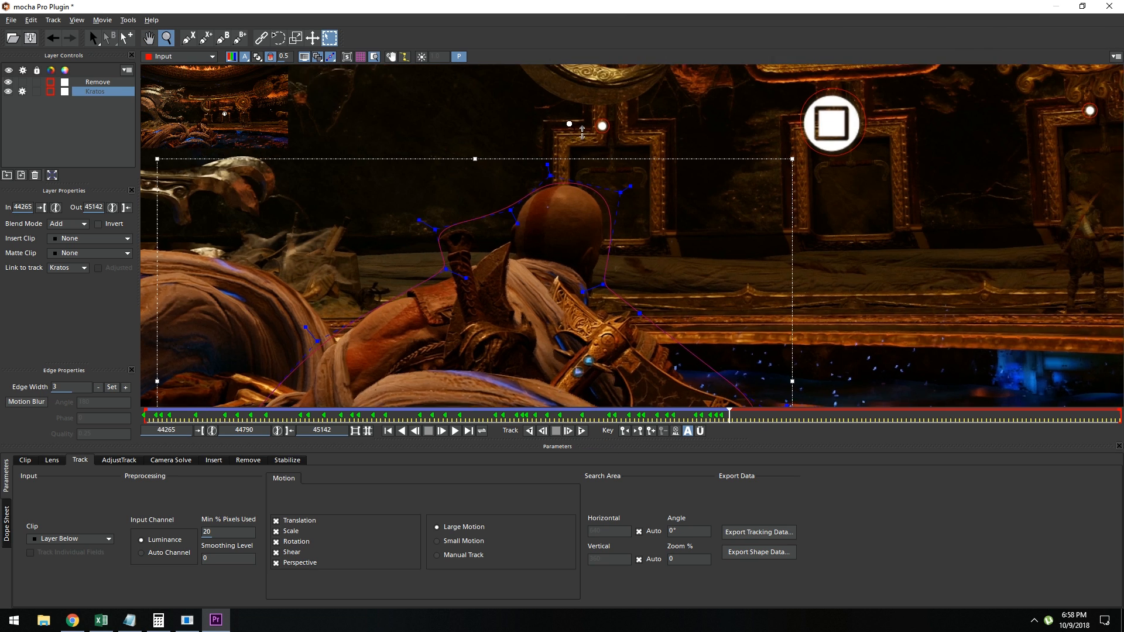
{"action": "left_click_drag", "start_coordinate": [538, 153], "coordinate": [529, 153]}
{"action": "left_click_drag", "start_coordinate": [633, 175], "coordinate": [624, 171]}
{"action": "left_click_drag", "start_coordinate": [609, 299], "coordinate": [604, 302]}
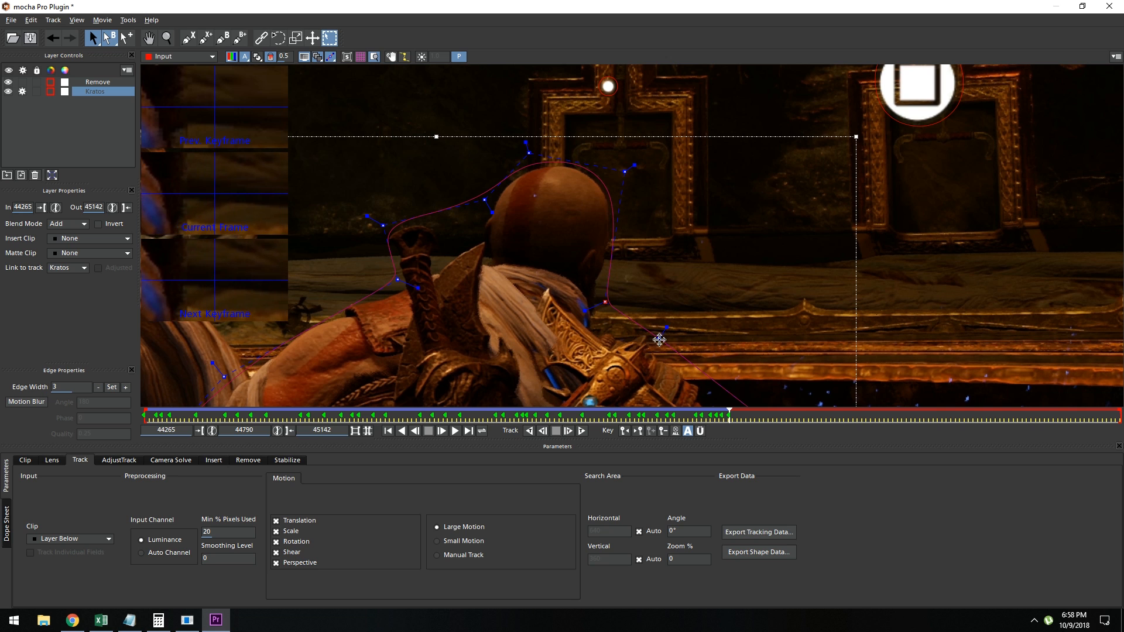
{"action": "left_click_drag", "start_coordinate": [659, 338], "coordinate": [656, 342]}
{"action": "left_click_drag", "start_coordinate": [383, 226], "coordinate": [380, 226]}
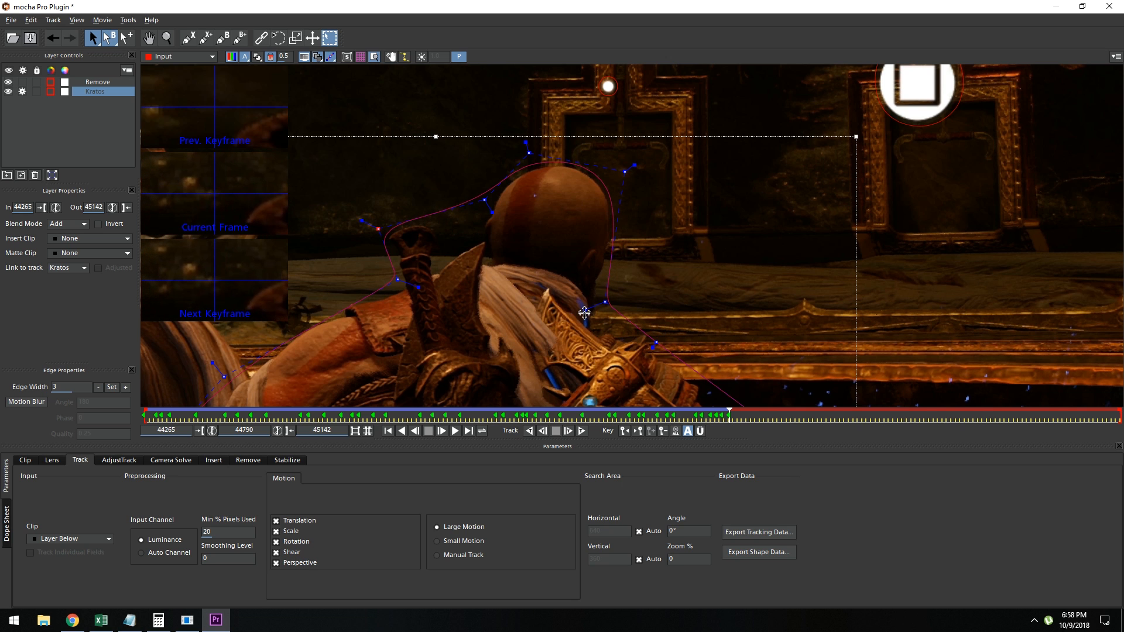
- Move the Kratos spline's point at the axe blade's tip closer to the blade's outline at frame 44790
{"action": "left_click_drag", "start_coordinate": [649, 269], "coordinate": [652, 101]}
{"action": "left_click_drag", "start_coordinate": [834, 304], "coordinate": [835, 310]}
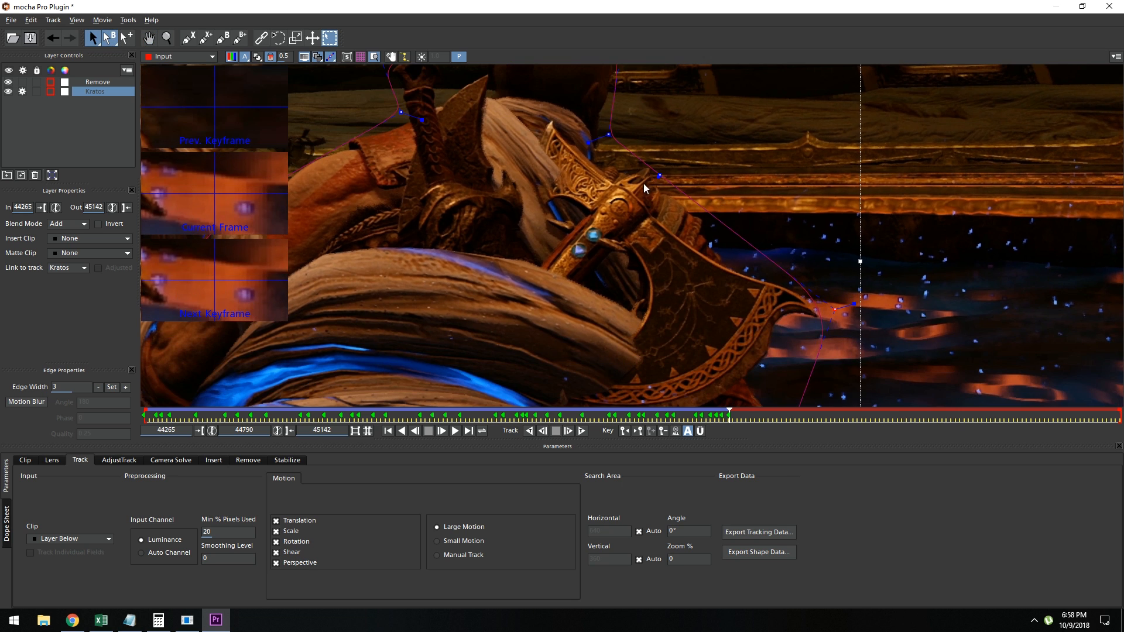
{"action": "left_click_drag", "start_coordinate": [660, 174], "coordinate": [693, 324]}
- Adjust the Kratos spline's points along the bottom edge and beside his hand at frame 44790
{"action": "key", "text": "z"}
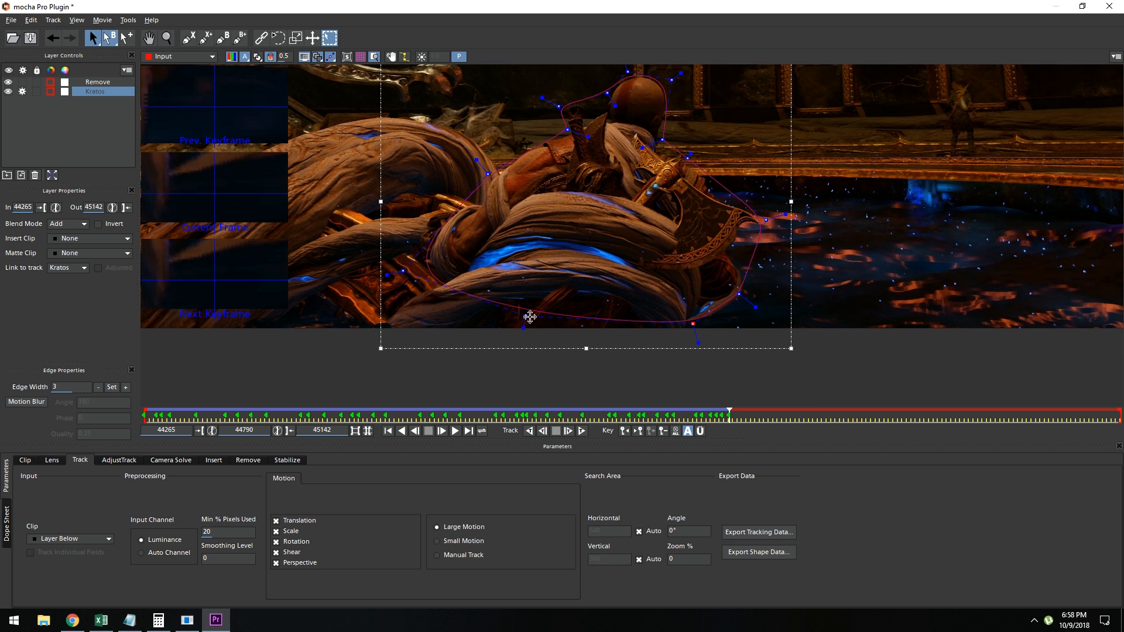
{"action": "left_click_drag", "start_coordinate": [526, 317], "coordinate": [533, 321]}
{"action": "left_click_drag", "start_coordinate": [405, 270], "coordinate": [410, 270]}
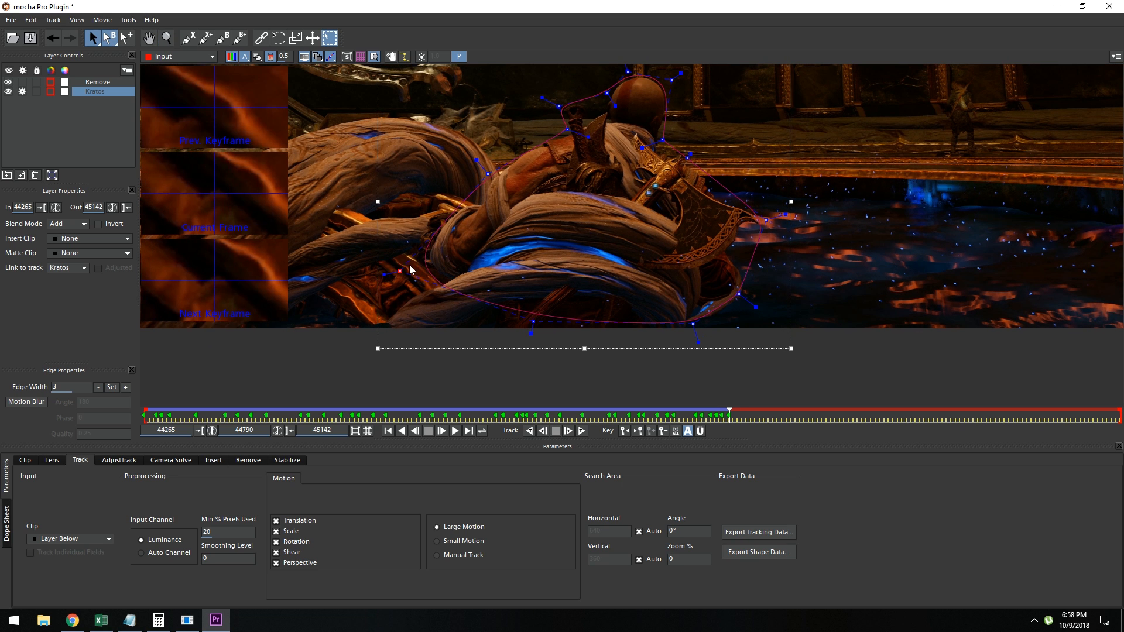
- Move the Kratos spline's point beside his upper left arm closer to the arm at frame 44790
{"action": "left_click_drag", "start_coordinate": [603, 121], "coordinate": [575, 244]}
{"action": "key", "text": "x"}
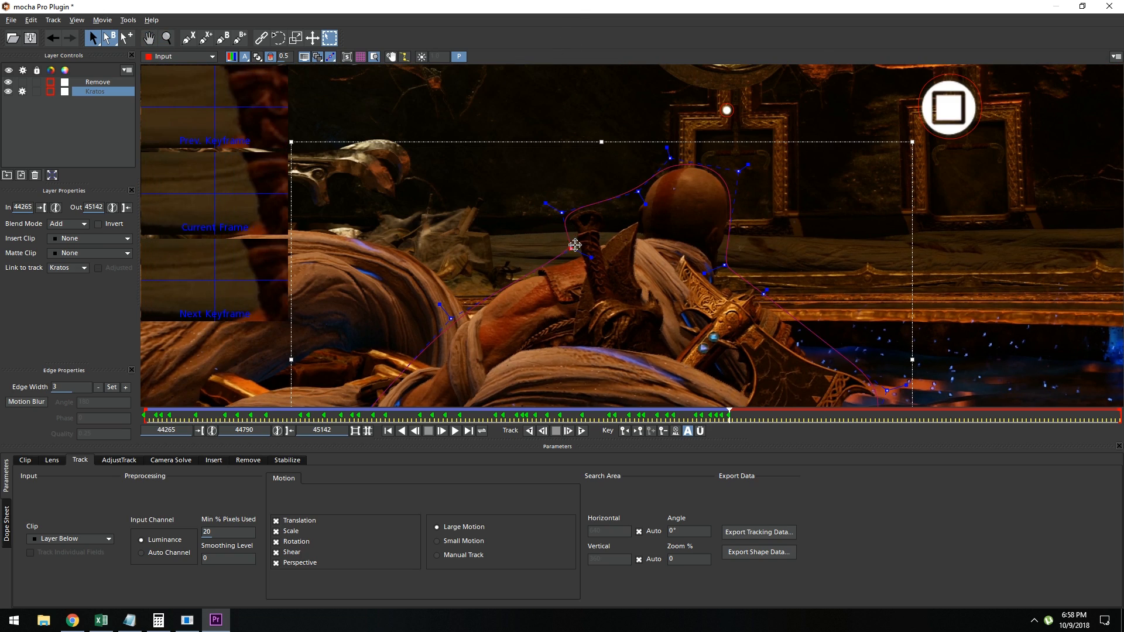
{"action": "left_click_drag", "start_coordinate": [451, 319], "coordinate": [460, 305]}
{"action": "key", "text": "z"}
{"action": "left_click_drag", "start_coordinate": [614, 234], "coordinate": [656, 405]}
{"action": "key", "text": "x"}
{"action": "left_click_drag", "start_coordinate": [660, 316], "coordinate": [576, 311]}
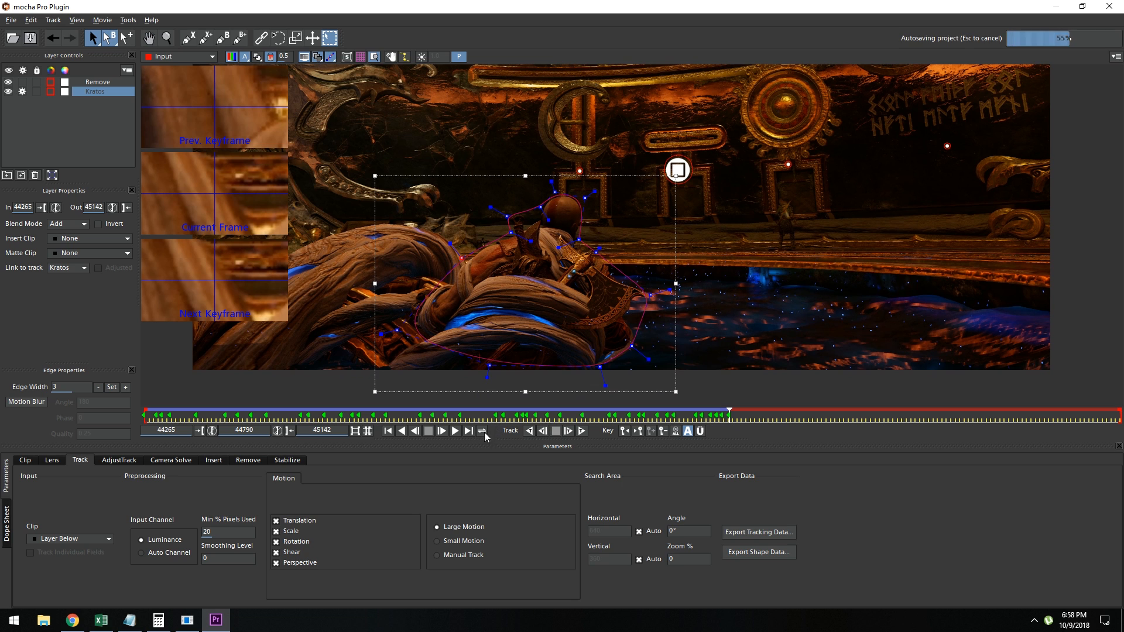
- Track the Kratos layer forward to frame 44803 and refit its spline around the top of his head
{"action": "left_click", "coordinate": [582, 431]}
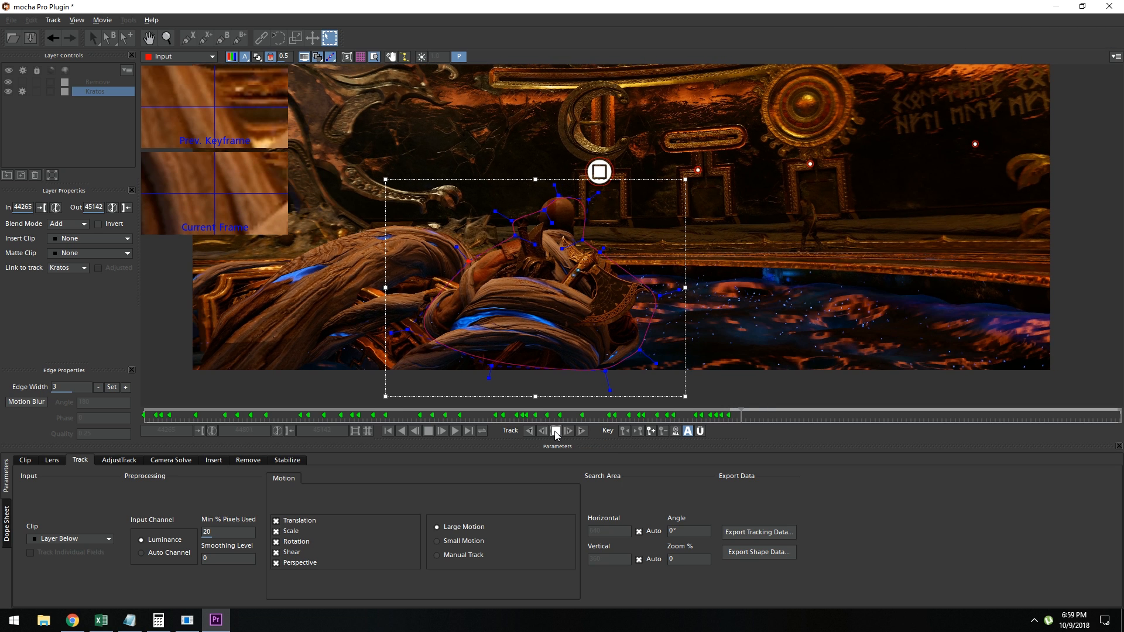
{"action": "left_click", "coordinate": [557, 431]}
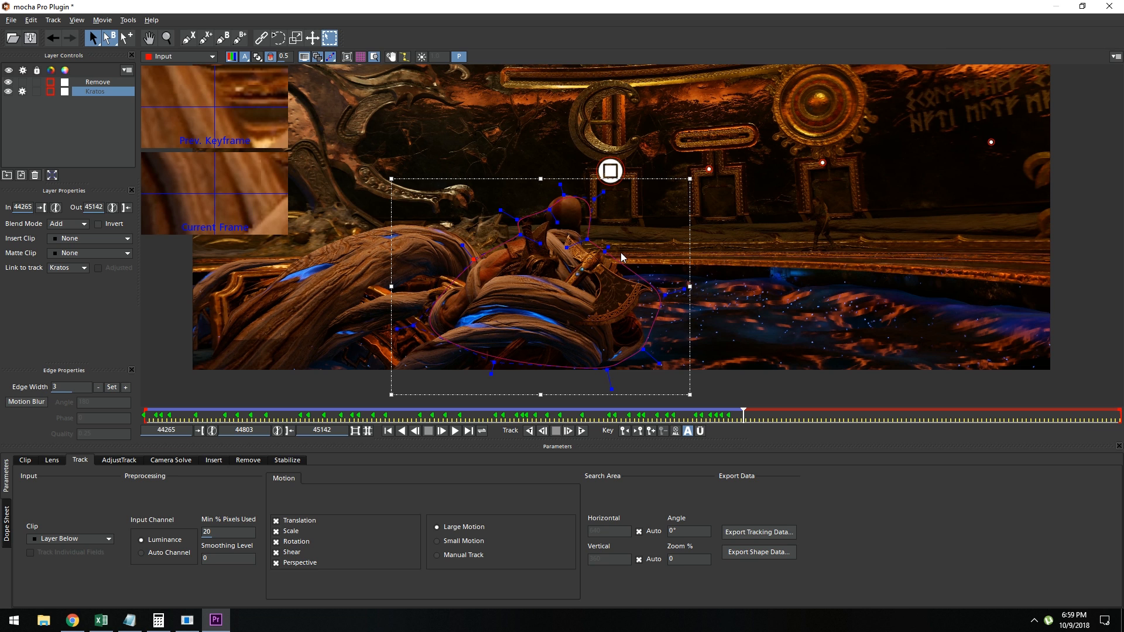
{"action": "scroll", "coordinate": [597, 229], "scroll_direction": "up", "scroll_amount": 4}
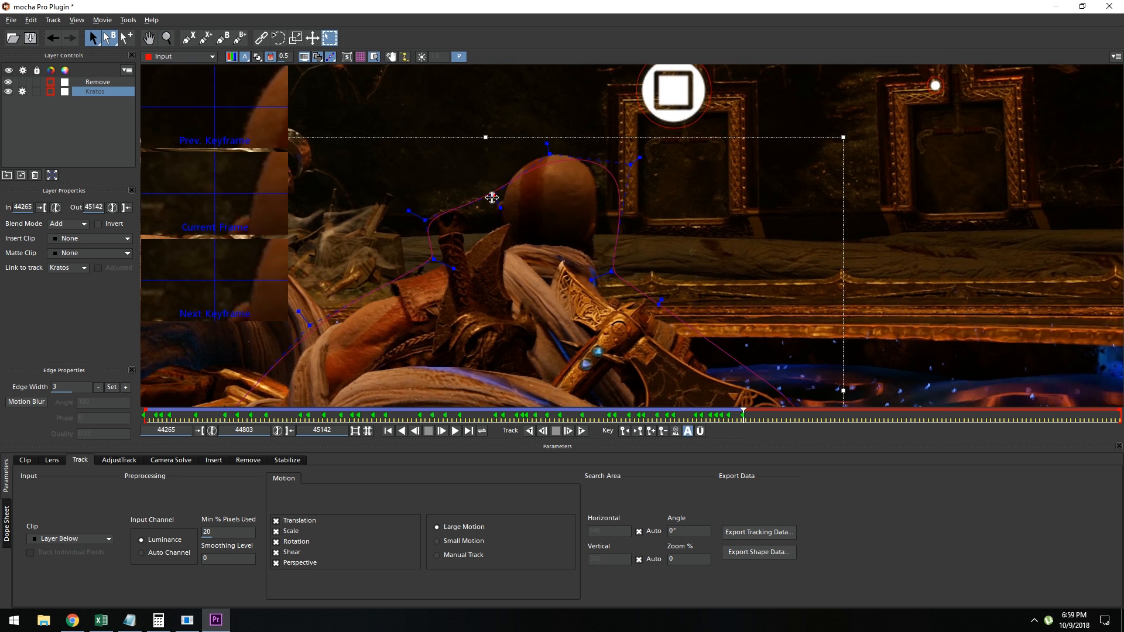
{"action": "left_click_drag", "start_coordinate": [549, 152], "coordinate": [537, 142]}
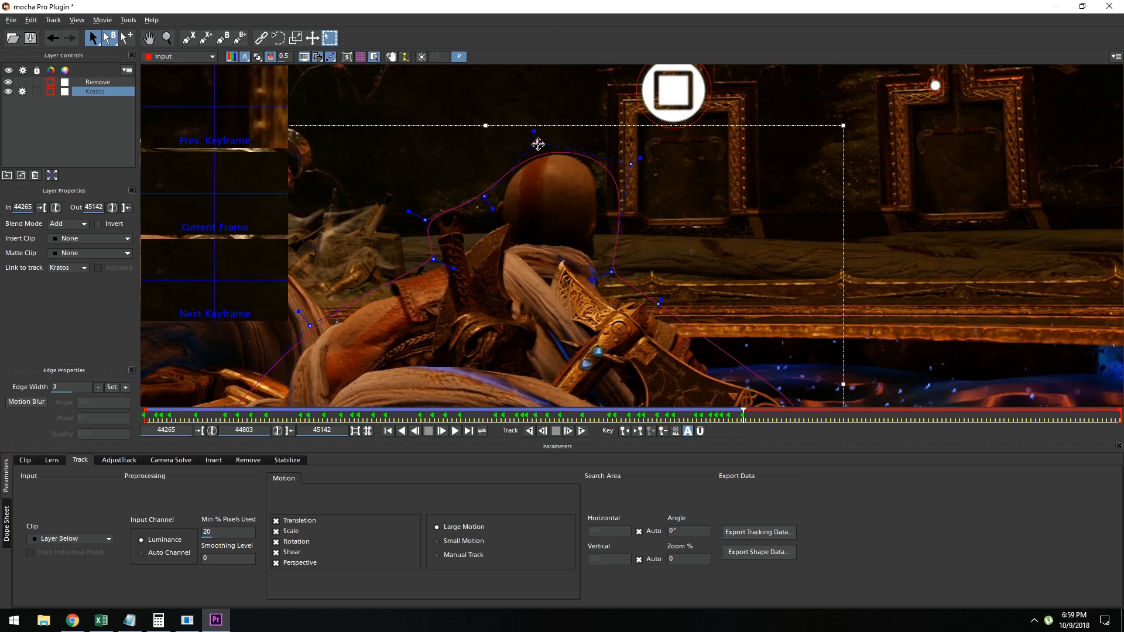
{"action": "left_click_drag", "start_coordinate": [631, 165], "coordinate": [609, 155]}
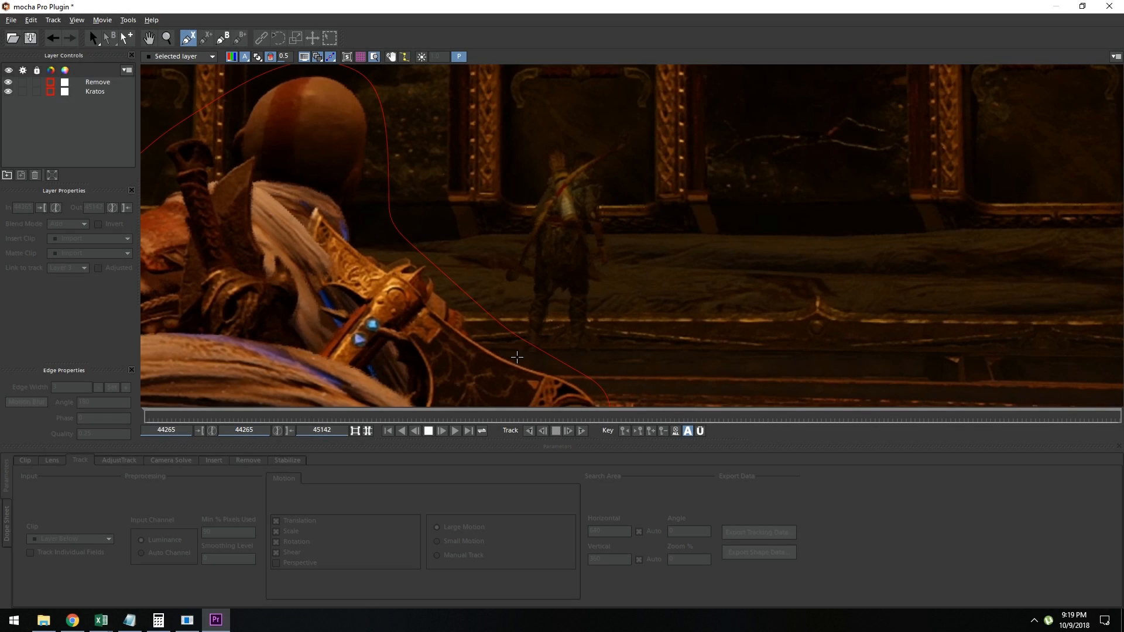
- Draw a closed X-spline around Atreus at frame 44265 and adjust its upper points around his head
{"action": "left_click", "coordinate": [519, 358]}
{"action": "left_click", "coordinate": [511, 300]}
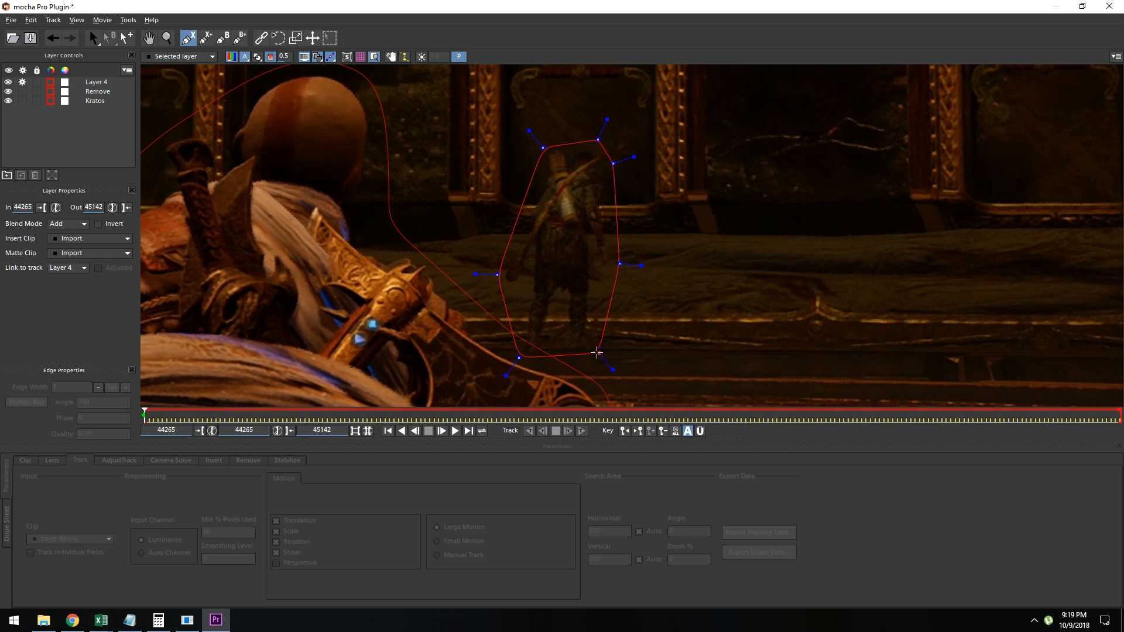
{"action": "right_click", "coordinate": [595, 360]}
{"action": "left_click_drag", "start_coordinate": [540, 152], "coordinate": [537, 151]}
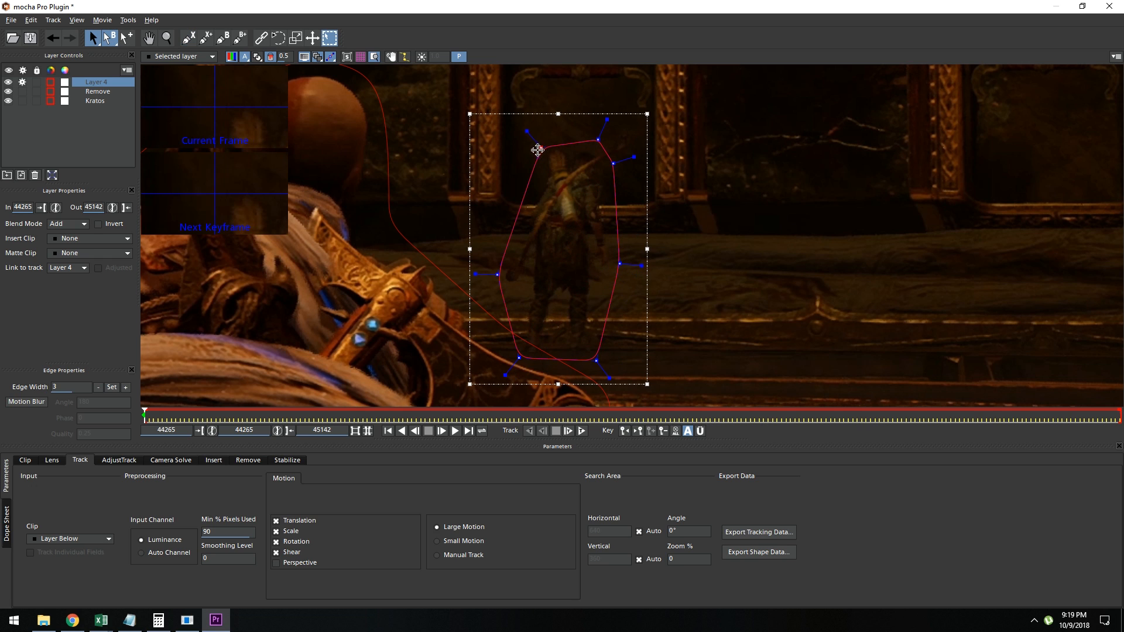
{"action": "left_click", "coordinate": [596, 137]}
{"action": "left_click_drag", "start_coordinate": [613, 163], "coordinate": [617, 158]}
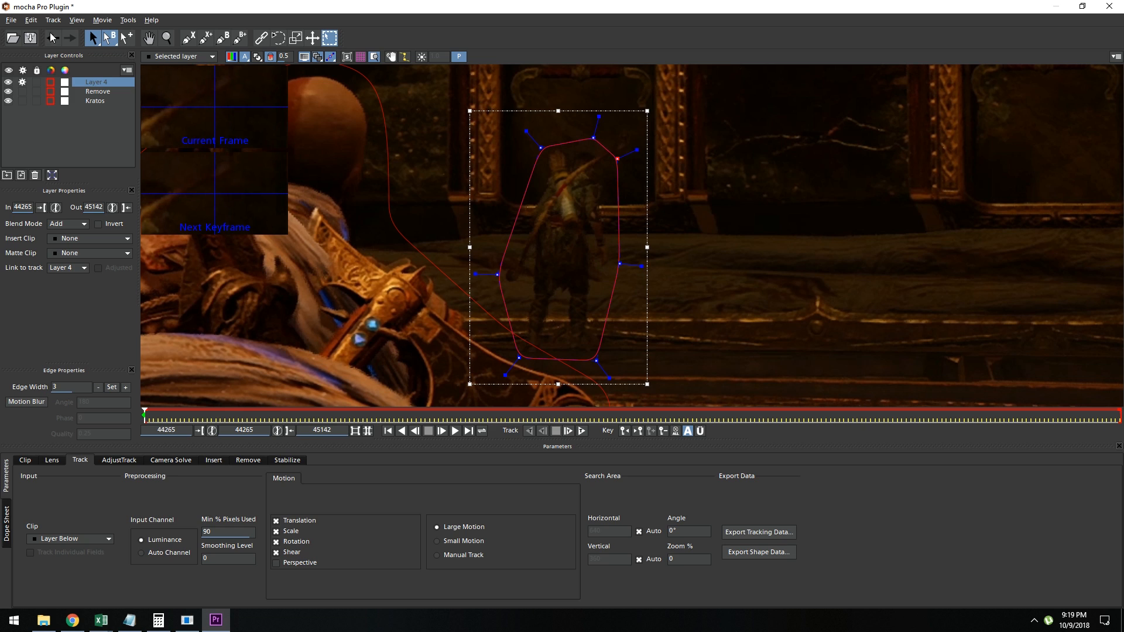
- Move the new spline layer below Kratos and rename it Atreus
{"action": "left_click_drag", "start_coordinate": [103, 86], "coordinate": [100, 104]}
{"action": "double_click", "coordinate": [93, 100]}
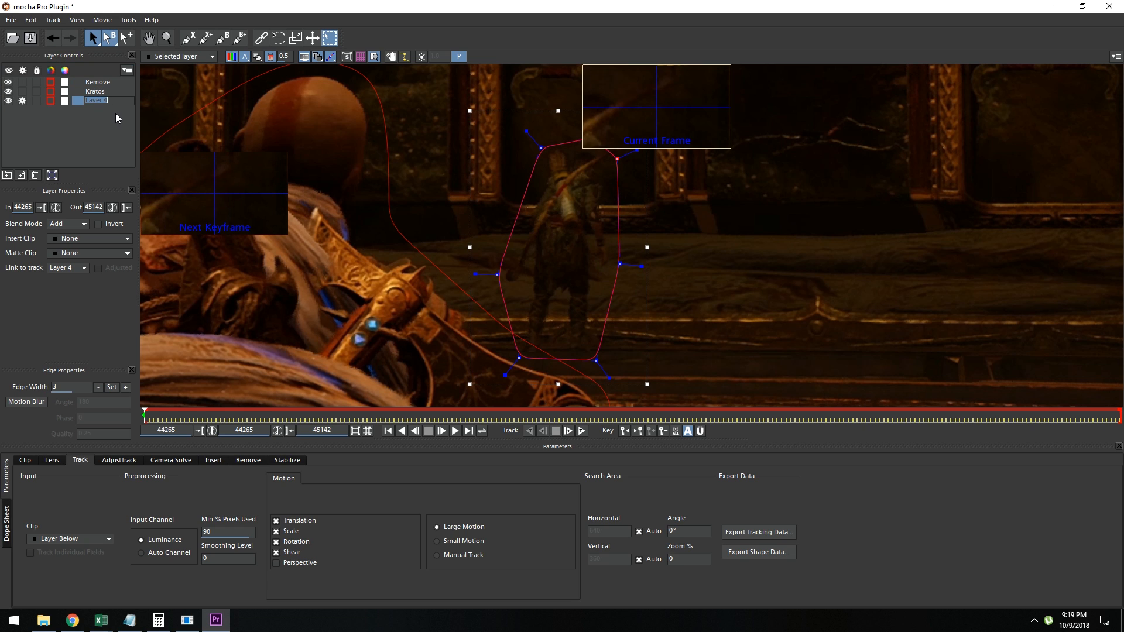
{"action": "key", "text": "Return"}
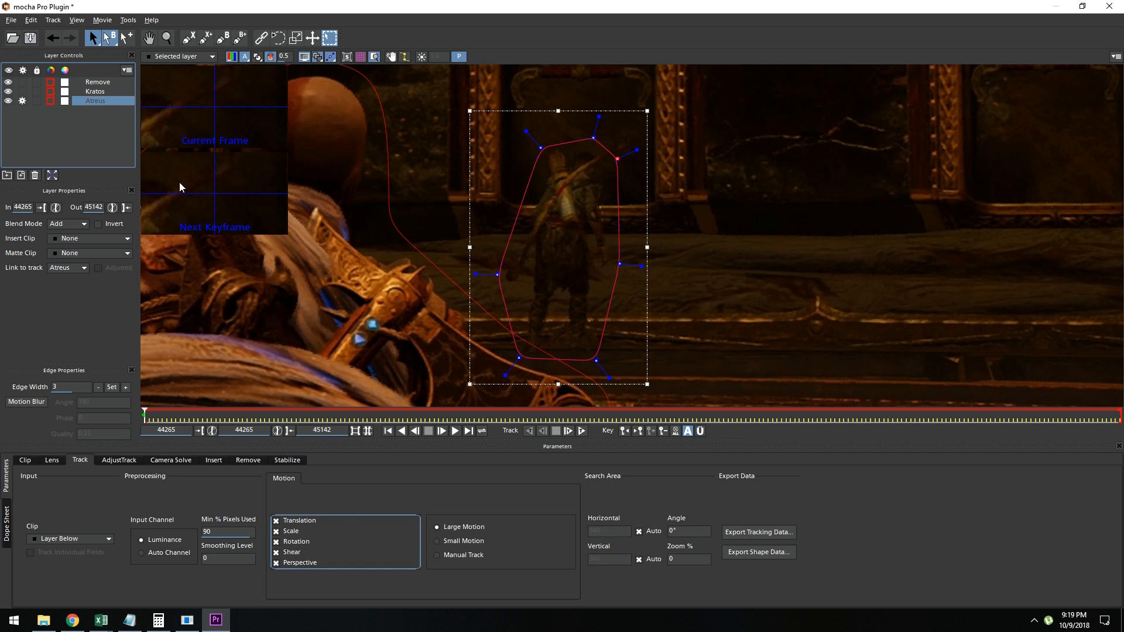
- Save the project and track the Atreus layer forward from frame 44265, stopping at frame 44296
{"action": "left_click", "coordinate": [32, 38]}
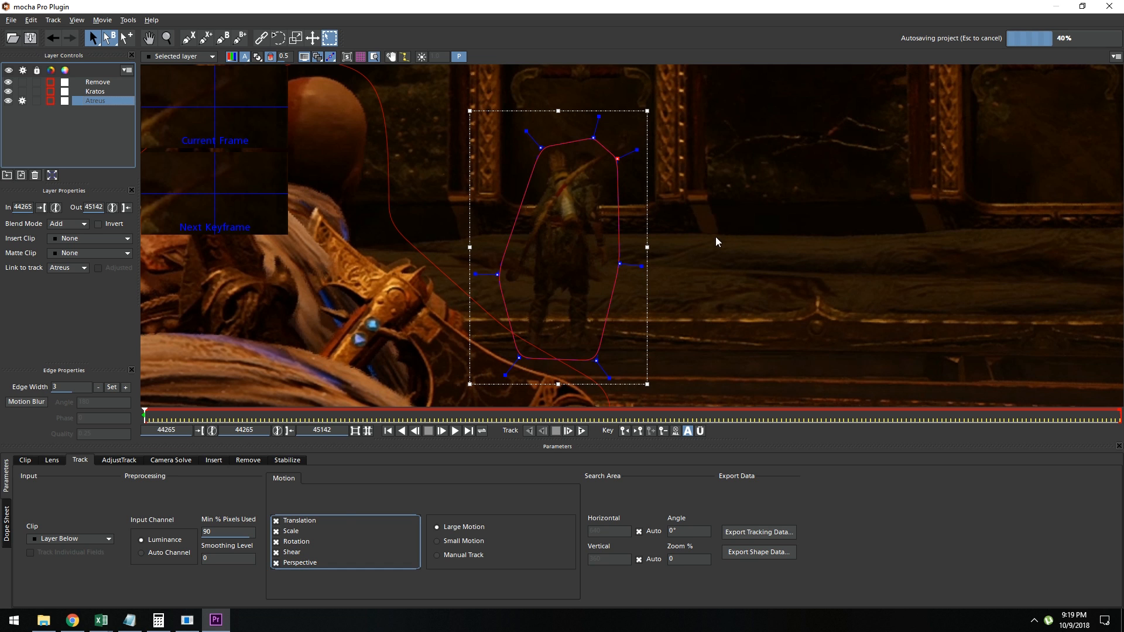
{"action": "key", "text": "z"}
{"action": "left_click_drag", "start_coordinate": [682, 230], "coordinate": [688, 317]}
{"action": "key", "text": "x"}
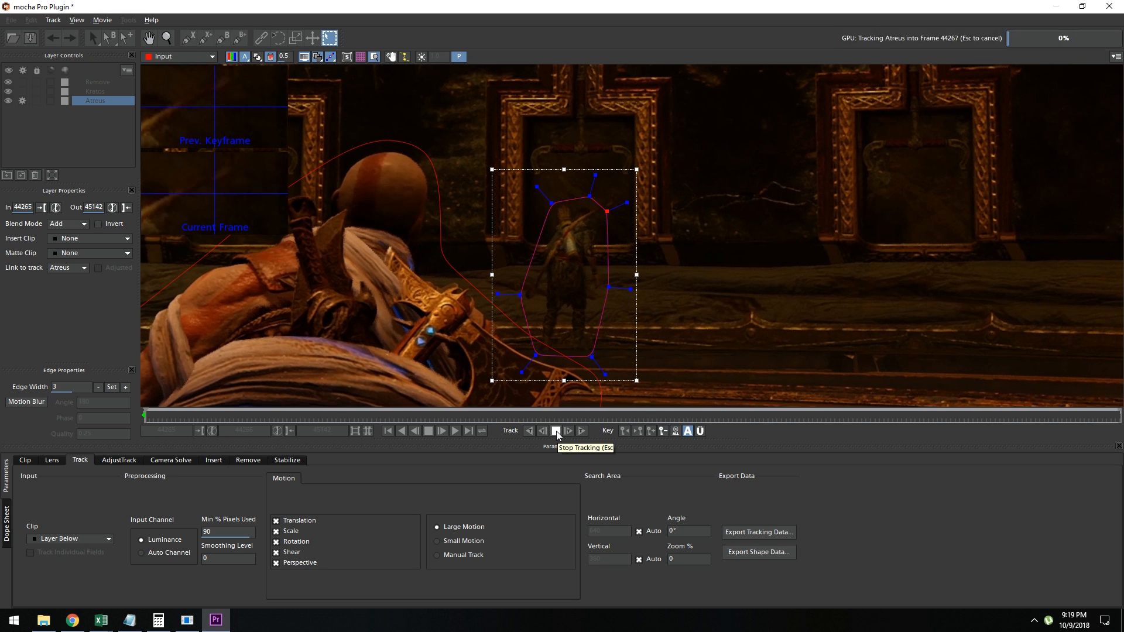
{"action": "left_click", "coordinate": [557, 432]}
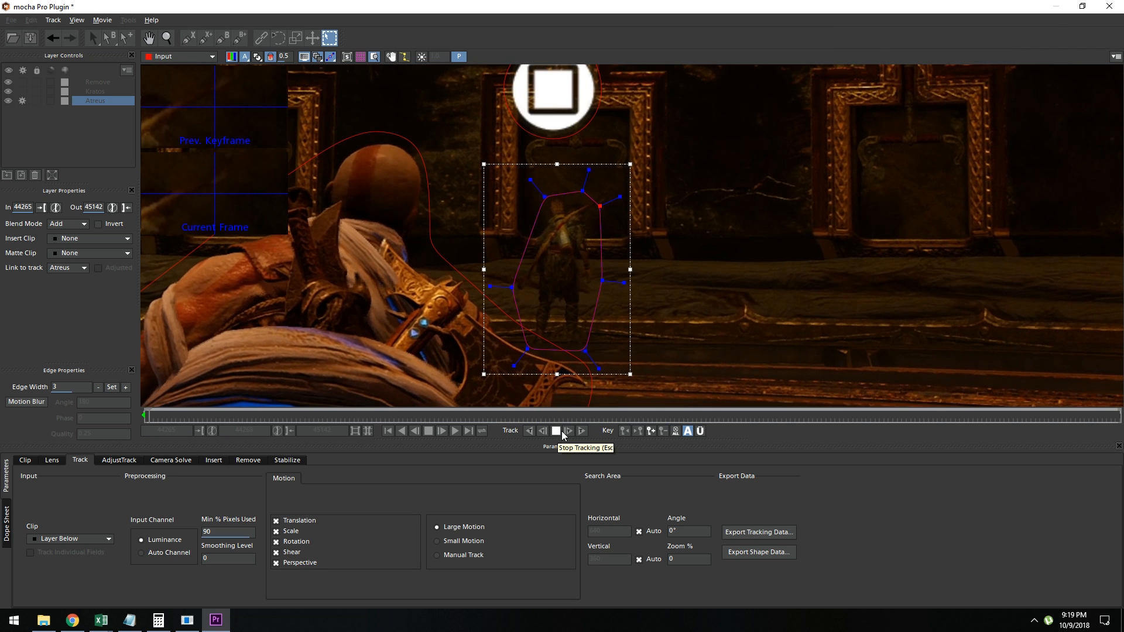
{"action": "left_click", "coordinate": [568, 431]}
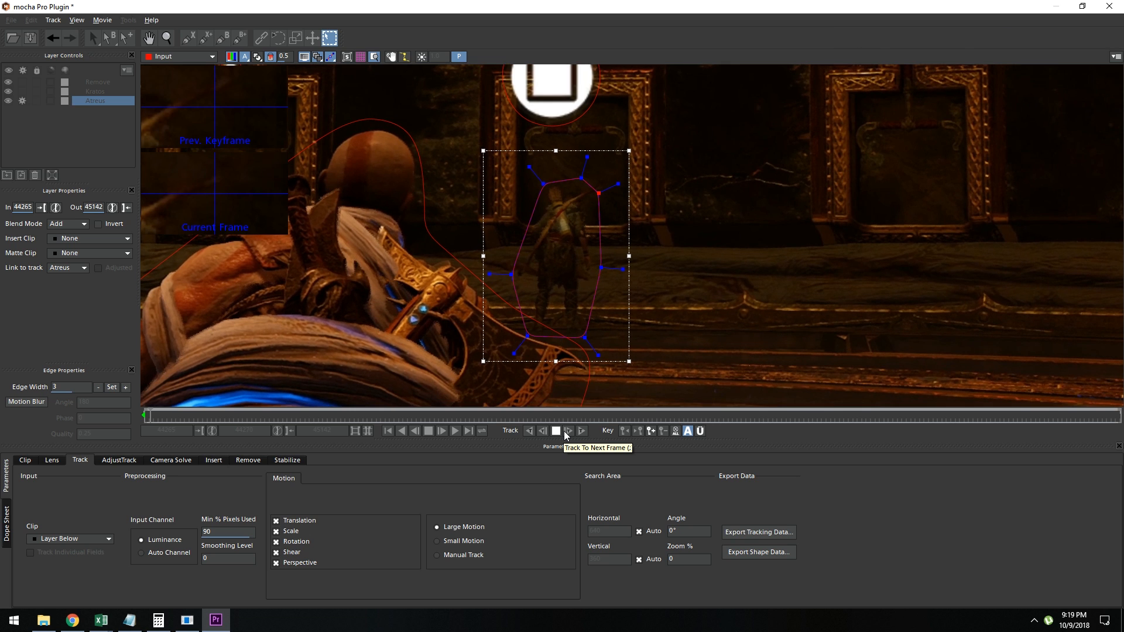
{"action": "left_click", "coordinate": [568, 432]}
{"action": "left_click", "coordinate": [569, 431]}
{"action": "left_click", "coordinate": [570, 431]}
{"action": "left_click", "coordinate": [571, 431]}
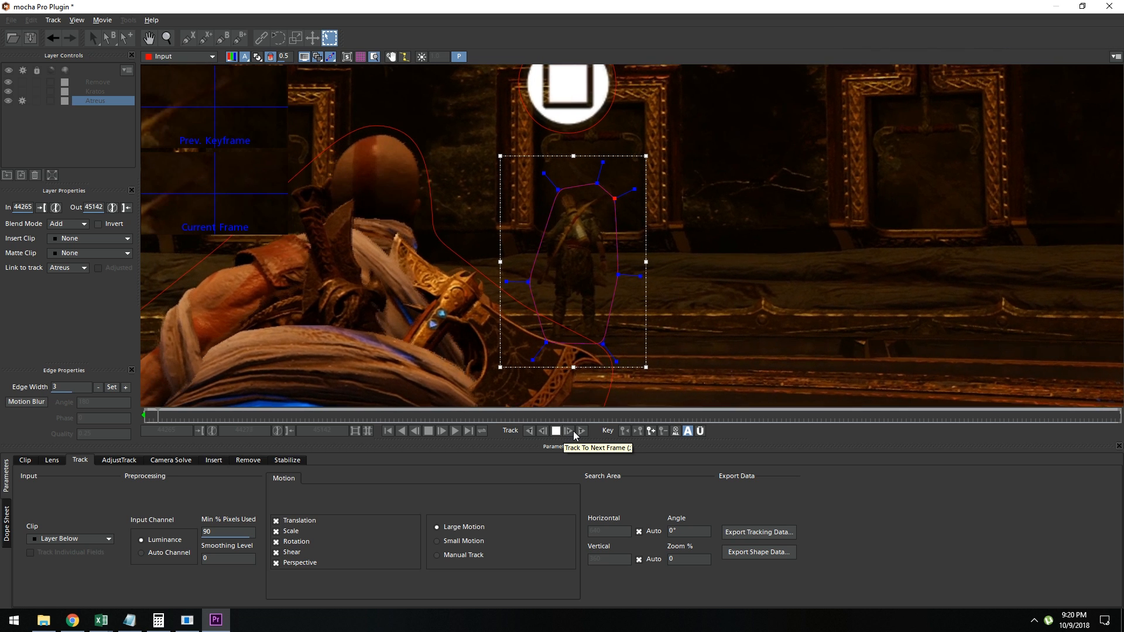
{"action": "left_click", "coordinate": [574, 431]}
{"action": "left_click", "coordinate": [574, 431]}
{"action": "left_click", "coordinate": [573, 431]}
{"action": "left_click", "coordinate": [574, 431]}
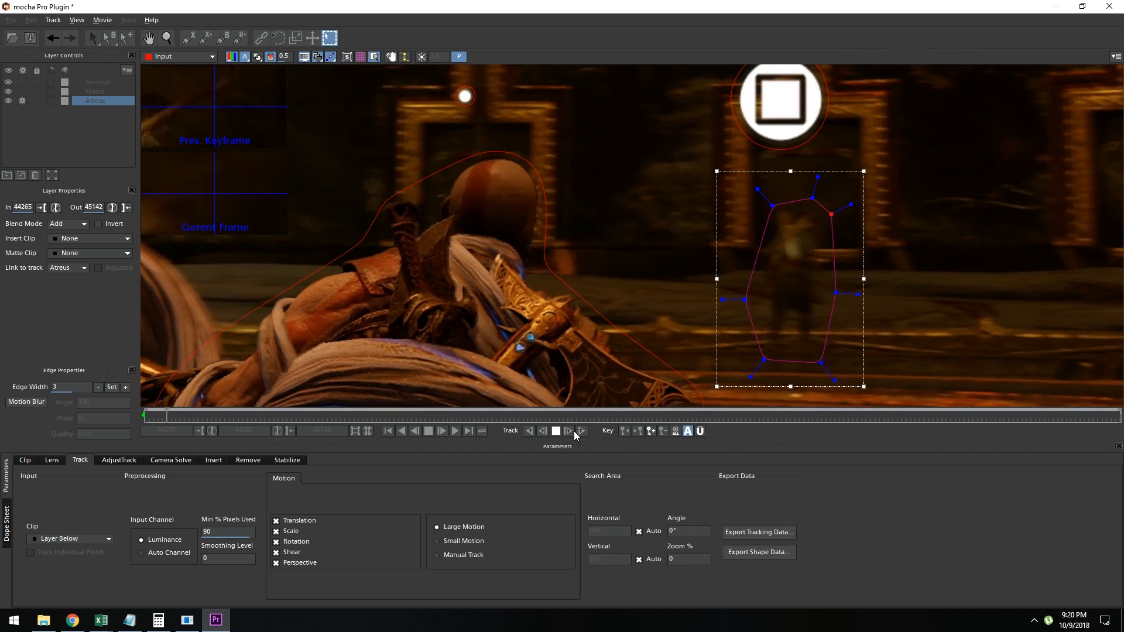
{"action": "left_click", "coordinate": [574, 431]}
{"action": "left_click", "coordinate": [574, 431]}
{"action": "left_click", "coordinate": [574, 431]}
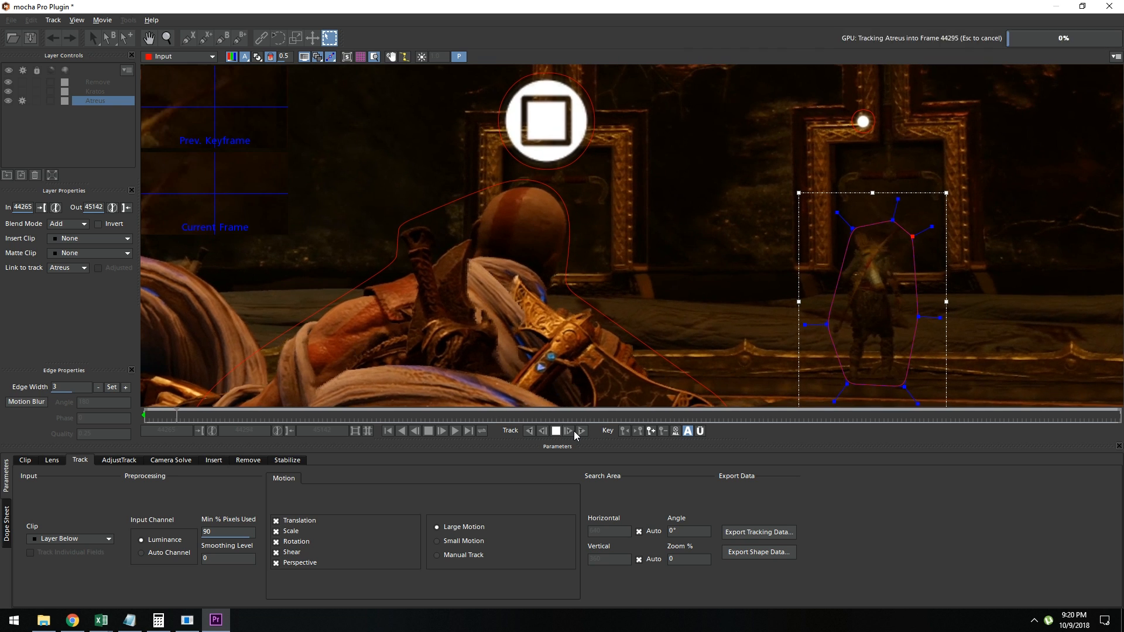
{"action": "left_click", "coordinate": [557, 431]}
- Refit the Atreus spline around his head, sides and feet at frame 44296
{"action": "left_click_drag", "start_coordinate": [894, 221], "coordinate": [876, 222]}
{"action": "left_click_drag", "start_coordinate": [912, 237], "coordinate": [909, 221]}
{"action": "left_click_drag", "start_coordinate": [921, 318], "coordinate": [919, 324]}
{"action": "left_click_drag", "start_coordinate": [827, 325], "coordinate": [828, 337]}
{"action": "left_click_drag", "start_coordinate": [847, 386], "coordinate": [847, 393]}
{"action": "key", "text": "x"}
{"action": "left_click_drag", "start_coordinate": [652, 314], "coordinate": [509, 268]}
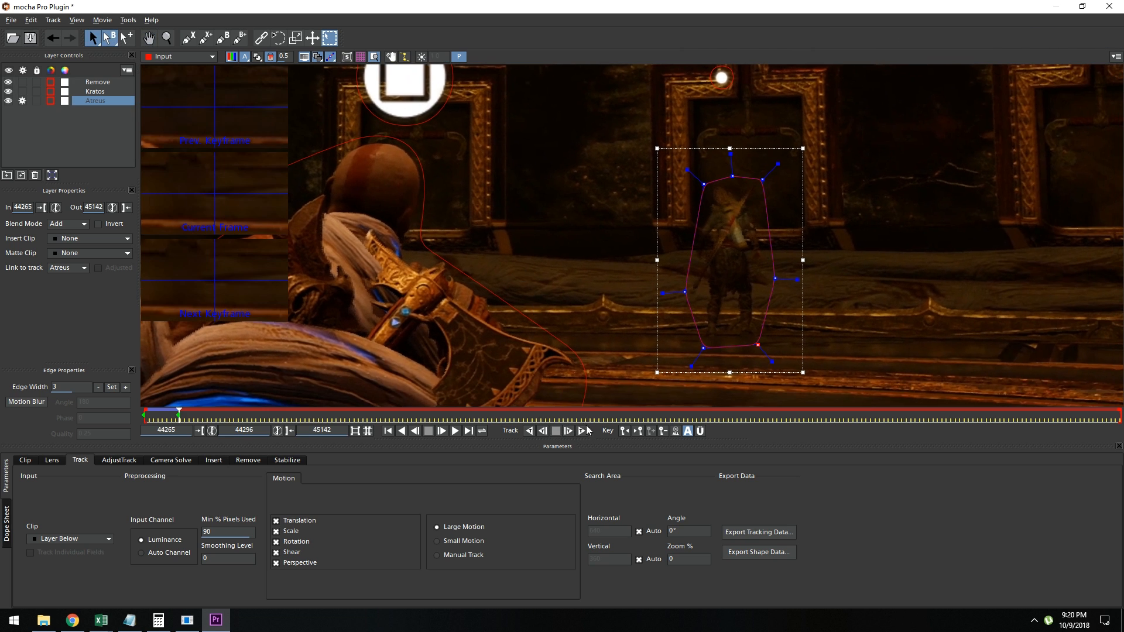
- Track the Atreus layer forward to frame 44304 and refit its spline around his turning body
{"action": "left_click", "coordinate": [581, 431]}
{"action": "left_click", "coordinate": [558, 431]}
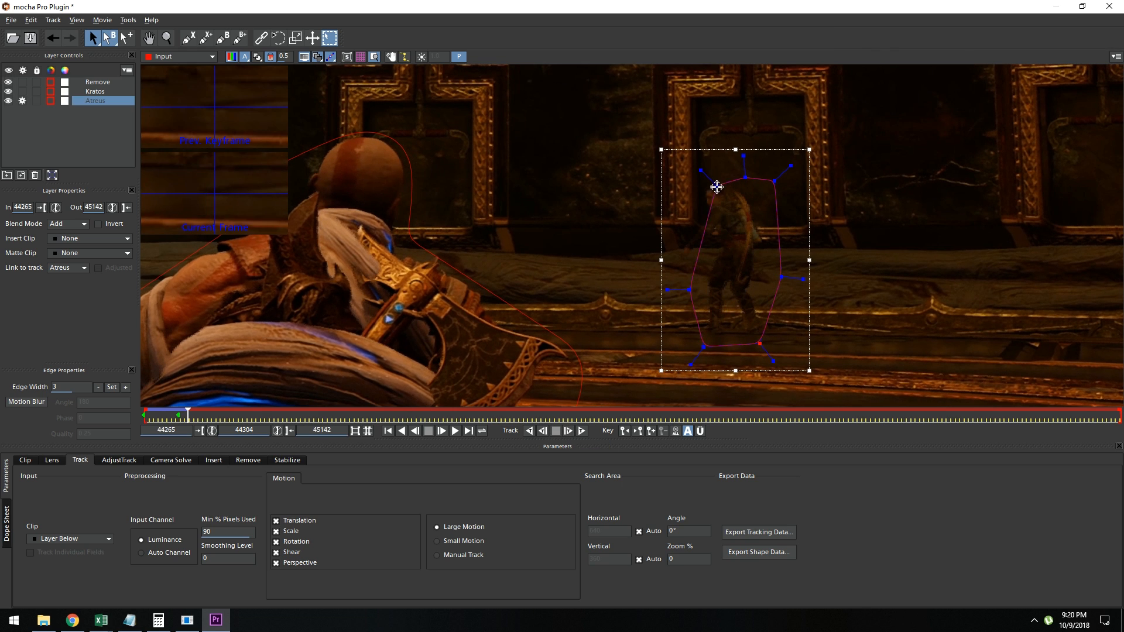
{"action": "left_click_drag", "start_coordinate": [760, 189], "coordinate": [762, 186]}
{"action": "left_click_drag", "start_coordinate": [781, 278], "coordinate": [772, 245]}
{"action": "left_click_drag", "start_coordinate": [760, 343], "coordinate": [702, 341]}
{"action": "left_click_drag", "start_coordinate": [689, 290], "coordinate": [678, 252]}
- Track the Atreus layer forward to frame 44311 and adjust its spline around his head and rear foot
{"action": "left_click", "coordinate": [568, 431]}
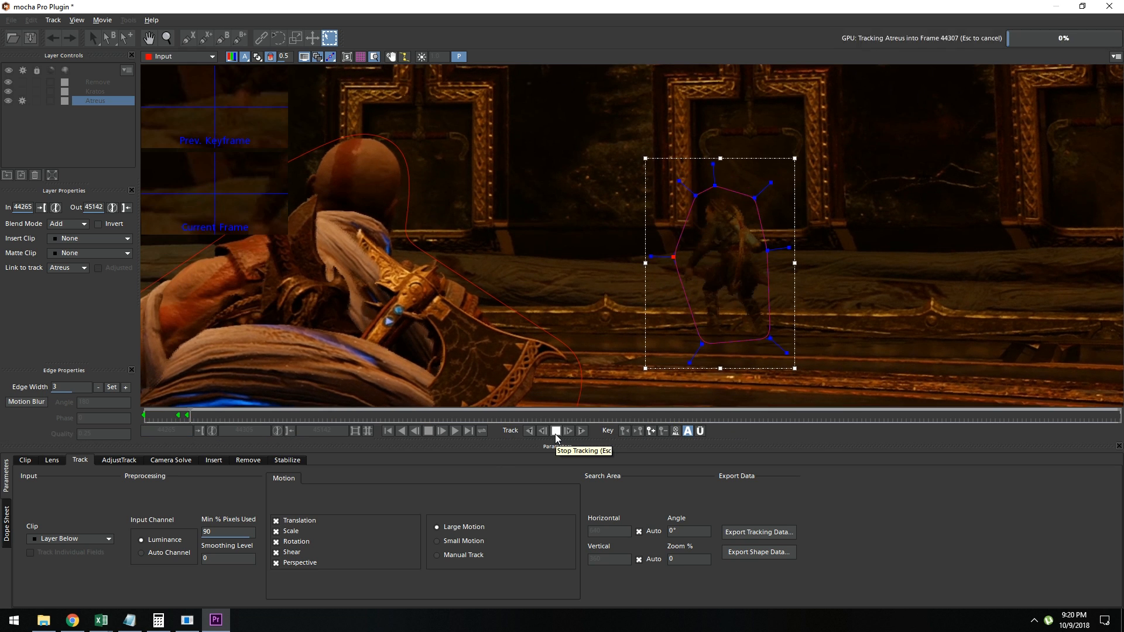
{"action": "left_click", "coordinate": [558, 431]}
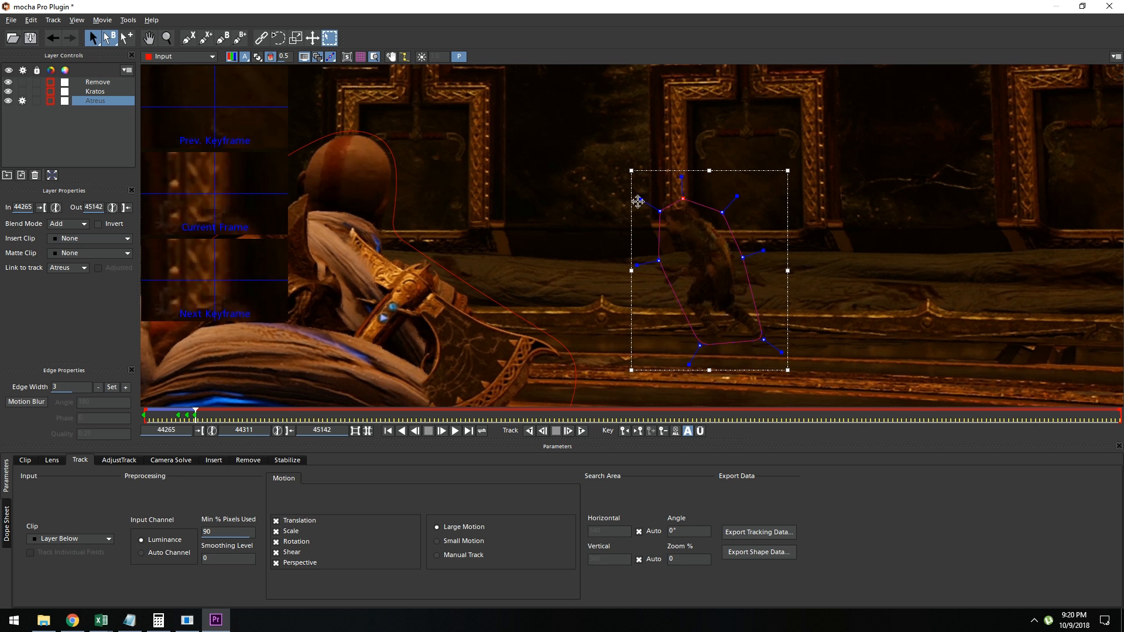
{"action": "left_click", "coordinate": [685, 197]}
{"action": "left_click_drag", "start_coordinate": [764, 340], "coordinate": [773, 341]}
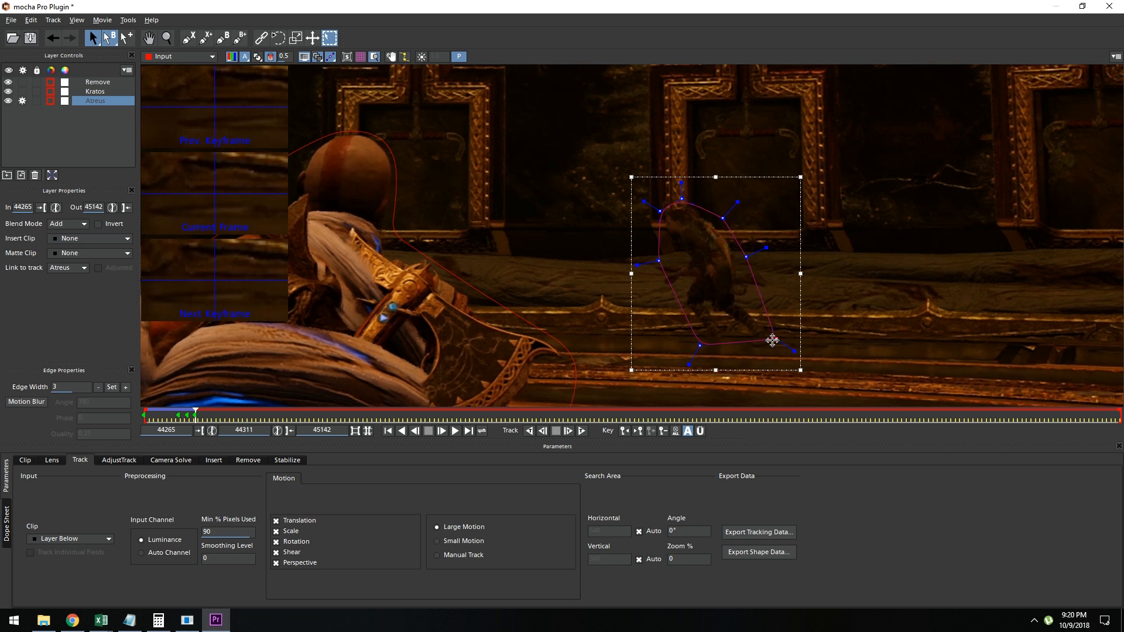
- Track the Atreus layer forward to frame 44319 and refit its spline around his head, back, trailing leg and front arm
{"action": "left_click", "coordinate": [568, 431]}
{"action": "left_click", "coordinate": [557, 432]}
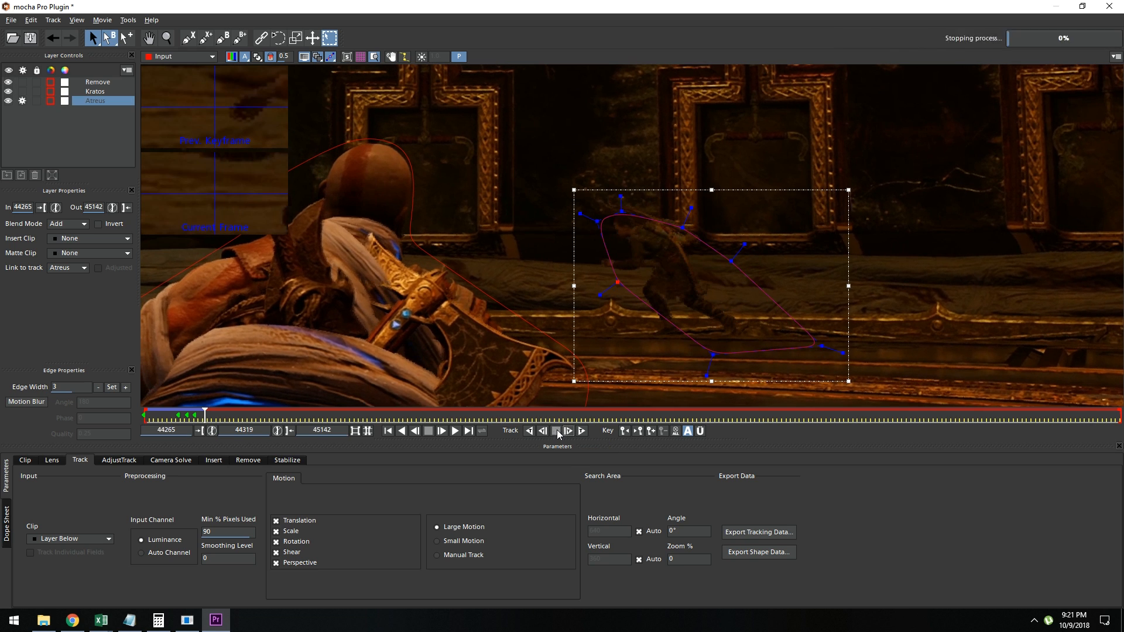
{"action": "left_click_drag", "start_coordinate": [597, 222], "coordinate": [627, 200]}
{"action": "left_click_drag", "start_coordinate": [682, 227], "coordinate": [670, 215]}
{"action": "left_click_drag", "start_coordinate": [731, 261], "coordinate": [709, 242]}
{"action": "left_click_drag", "start_coordinate": [822, 346], "coordinate": [771, 332]}
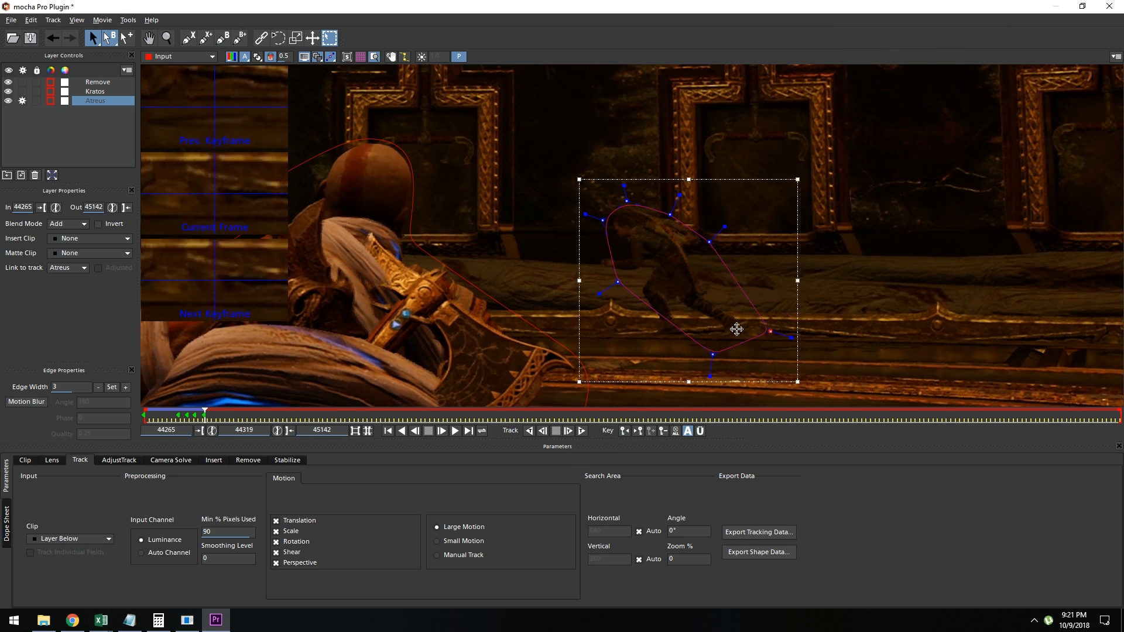
{"action": "left_click_drag", "start_coordinate": [617, 283], "coordinate": [596, 271]}
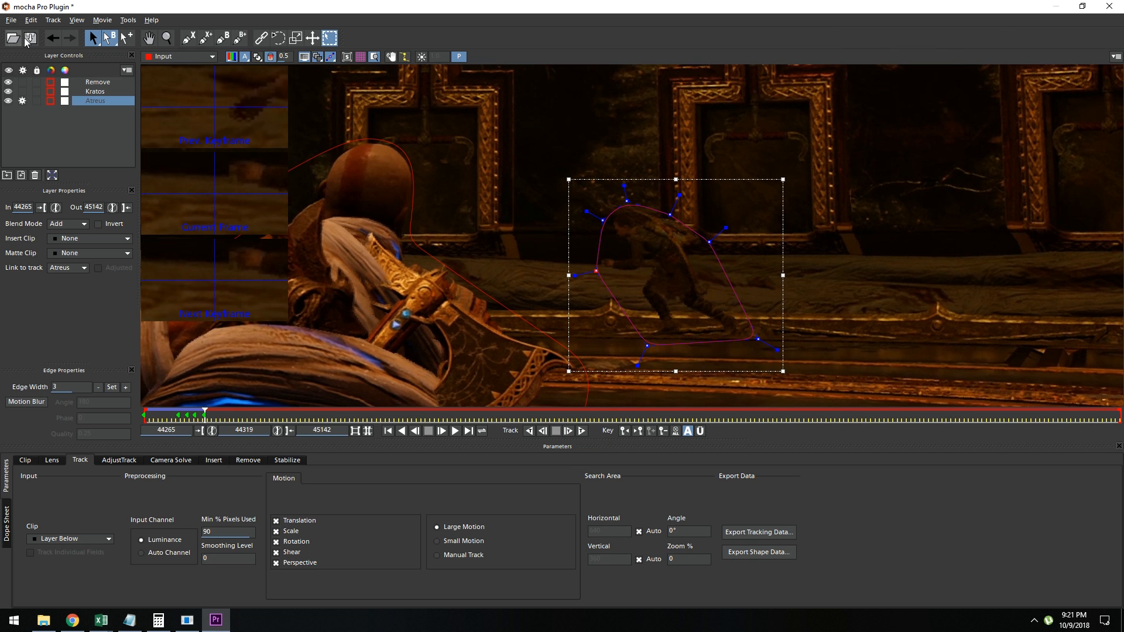
- Track the Atreus layer forward to frame 44325 and tighten its spline around his head, back, front and legs
{"action": "left_click", "coordinate": [582, 431]}
{"action": "left_click", "coordinate": [557, 432]}
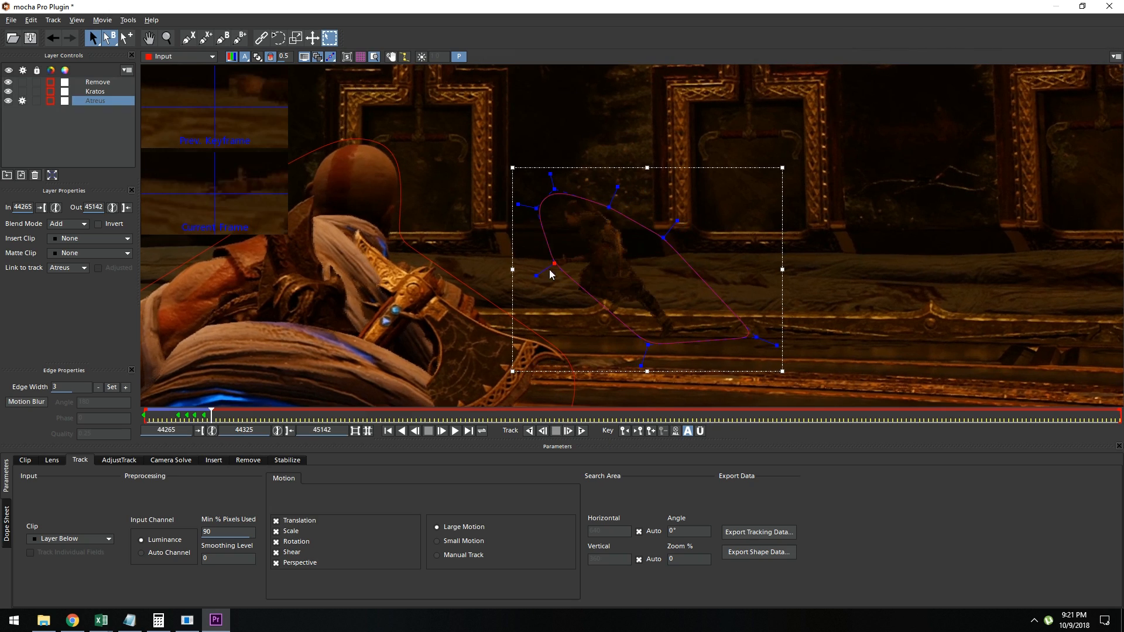
{"action": "left_click_drag", "start_coordinate": [555, 264], "coordinate": [542, 262]}
{"action": "left_click_drag", "start_coordinate": [537, 209], "coordinate": [582, 188]}
{"action": "left_click_drag", "start_coordinate": [557, 211], "coordinate": [616, 206]}
{"action": "left_click_drag", "start_coordinate": [663, 238], "coordinate": [638, 232]}
{"action": "left_click_drag", "start_coordinate": [757, 337], "coordinate": [597, 328]}
{"action": "left_click_drag", "start_coordinate": [543, 262], "coordinate": [540, 261]}
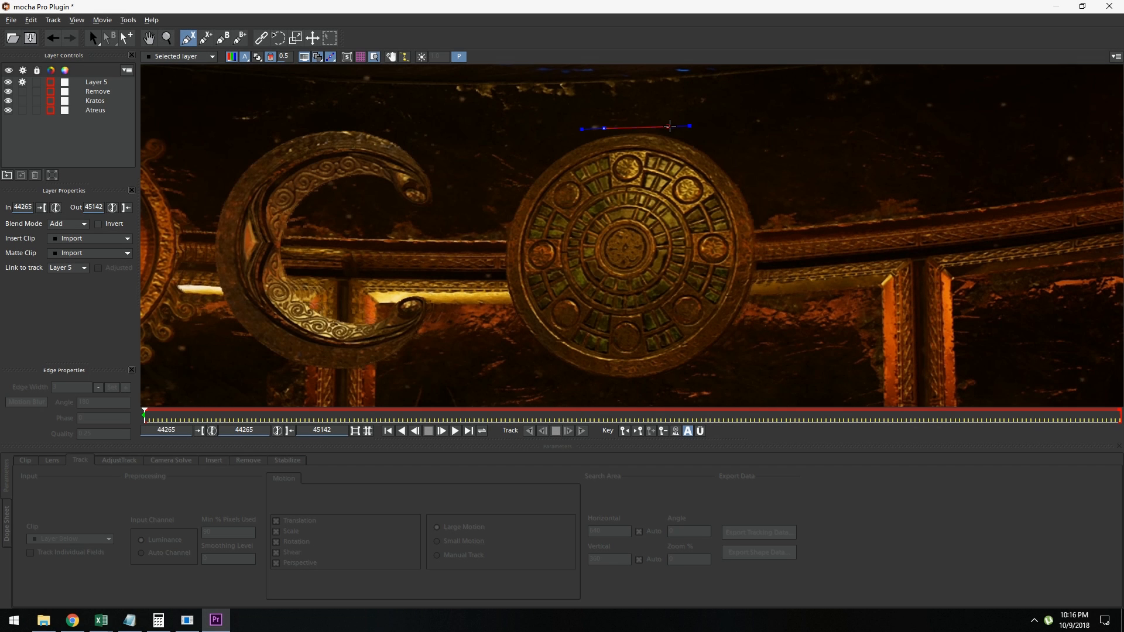
- Draw a closed X-spline around the round carved disc at frame 44265 and adjust its top points
{"action": "left_click", "coordinate": [672, 126]}
{"action": "left_click_drag", "start_coordinate": [720, 145], "coordinate": [759, 159]}
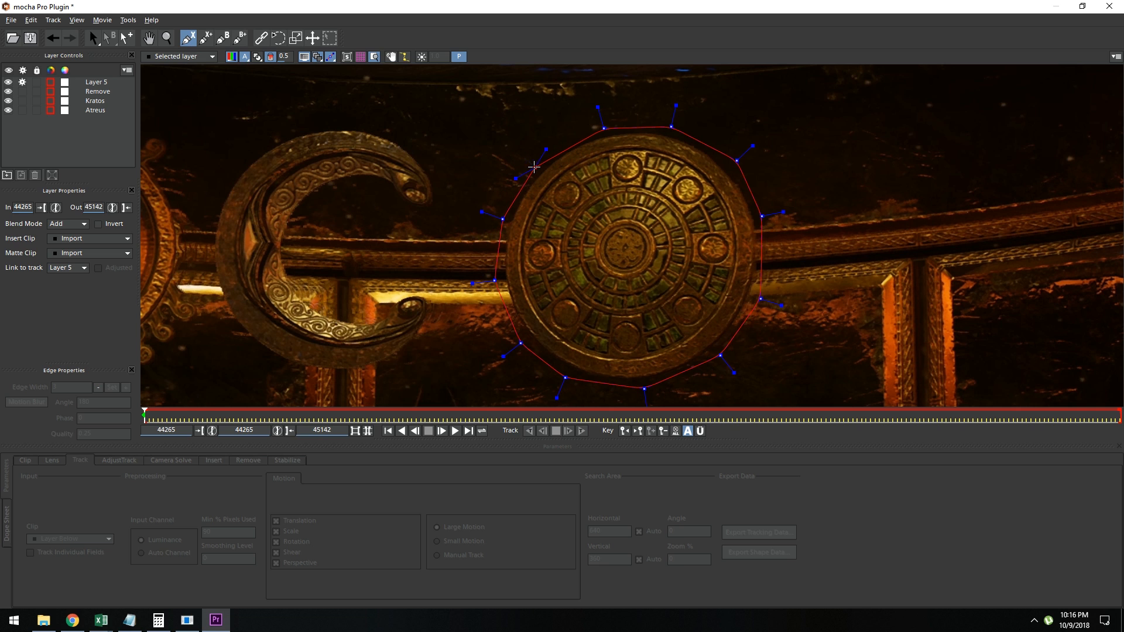
{"action": "right_click", "coordinate": [599, 138]}
{"action": "left_click_drag", "start_coordinate": [604, 128], "coordinate": [591, 128]}
{"action": "left_click_drag", "start_coordinate": [669, 127], "coordinate": [667, 127]}
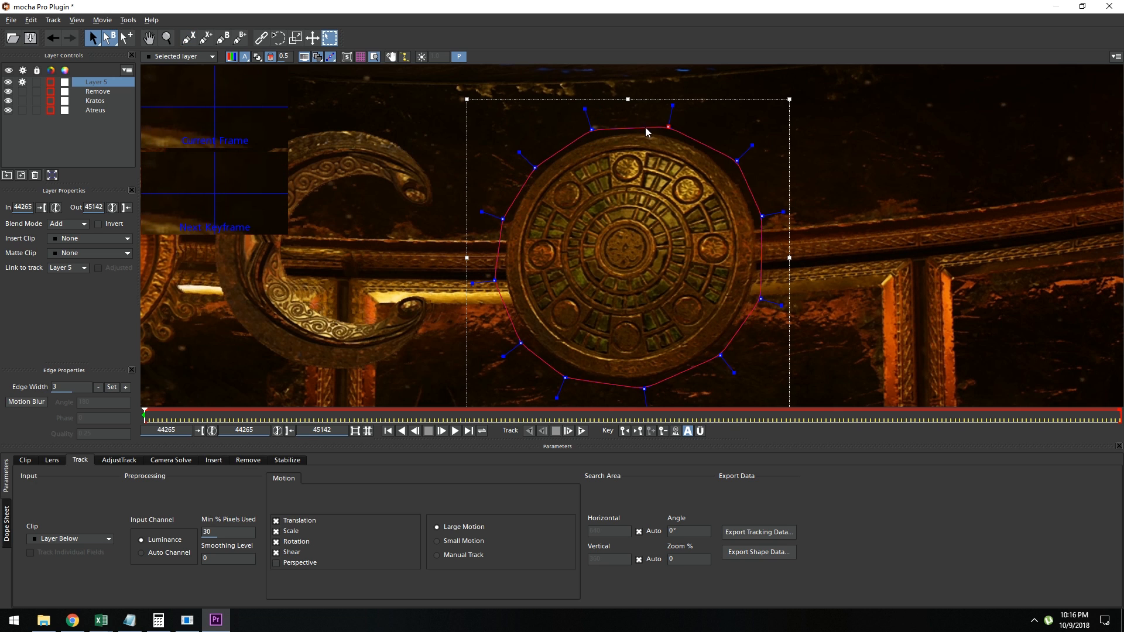
- Smooth all points of the disc's spline into a round curve and adjust individual points along its rim
{"action": "key", "text": "ctrl+a"}
{"action": "left_click_drag", "start_coordinate": [586, 110], "coordinate": [596, 133]}
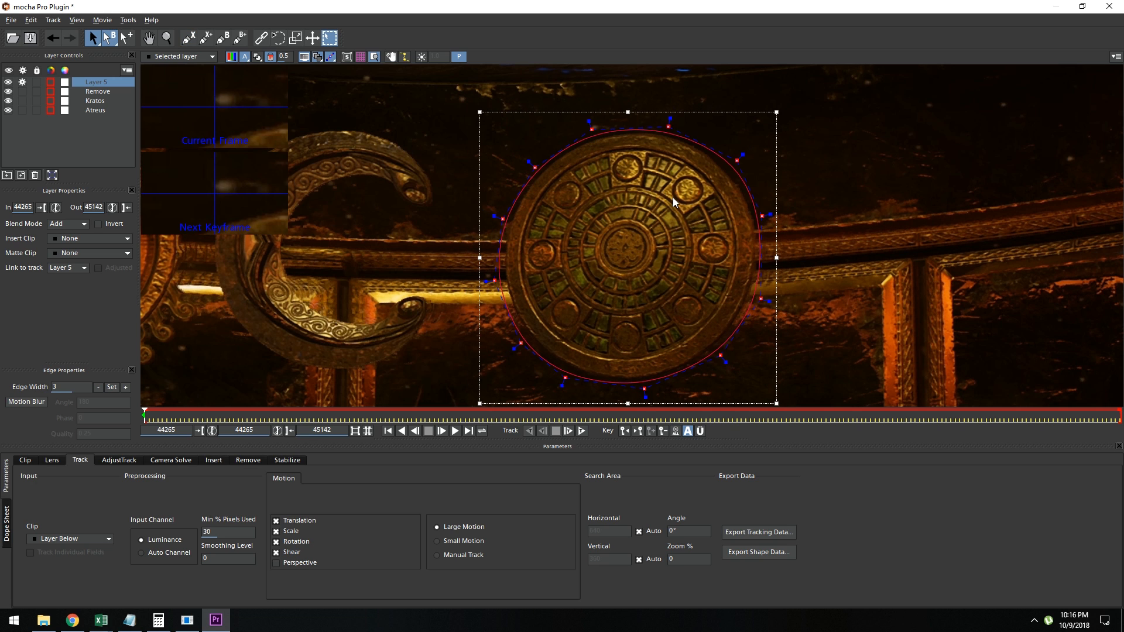
{"action": "left_click", "coordinate": [732, 160]}
{"action": "left_click_drag", "start_coordinate": [760, 218], "coordinate": [763, 222]}
{"action": "left_click", "coordinate": [590, 130]}
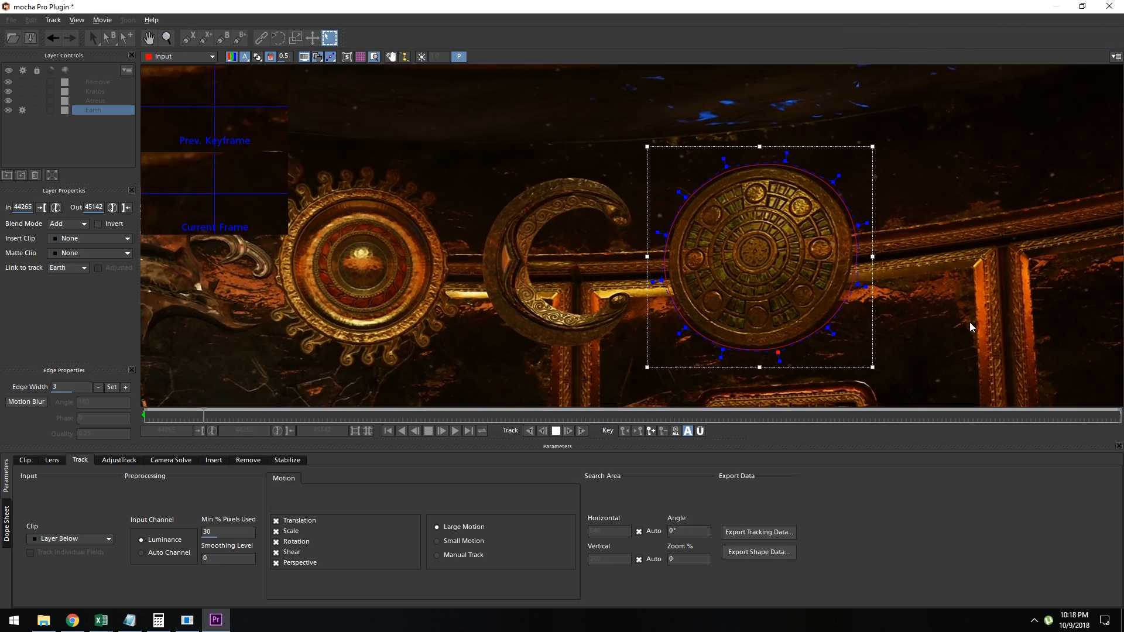
- Pause the Earth layer's tracking at frame 44331 and continue tracking it forward
{"action": "left_click", "coordinate": [556, 432]}
{"action": "scroll", "coordinate": [854, 231], "scroll_direction": "down", "scroll_amount": 3}
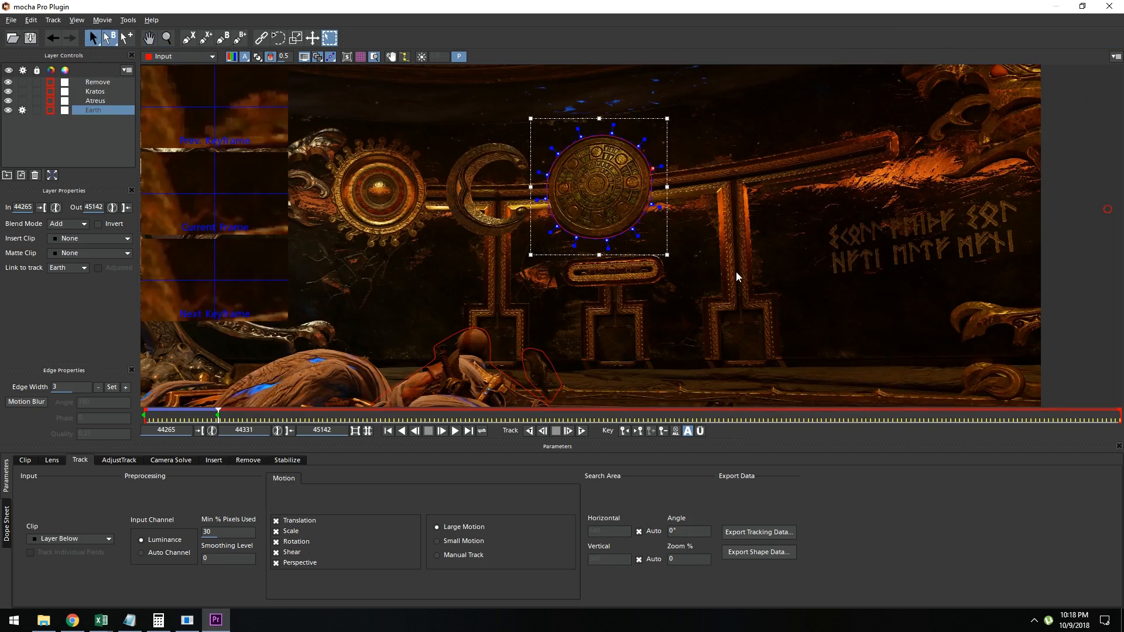
{"action": "key", "text": "."}
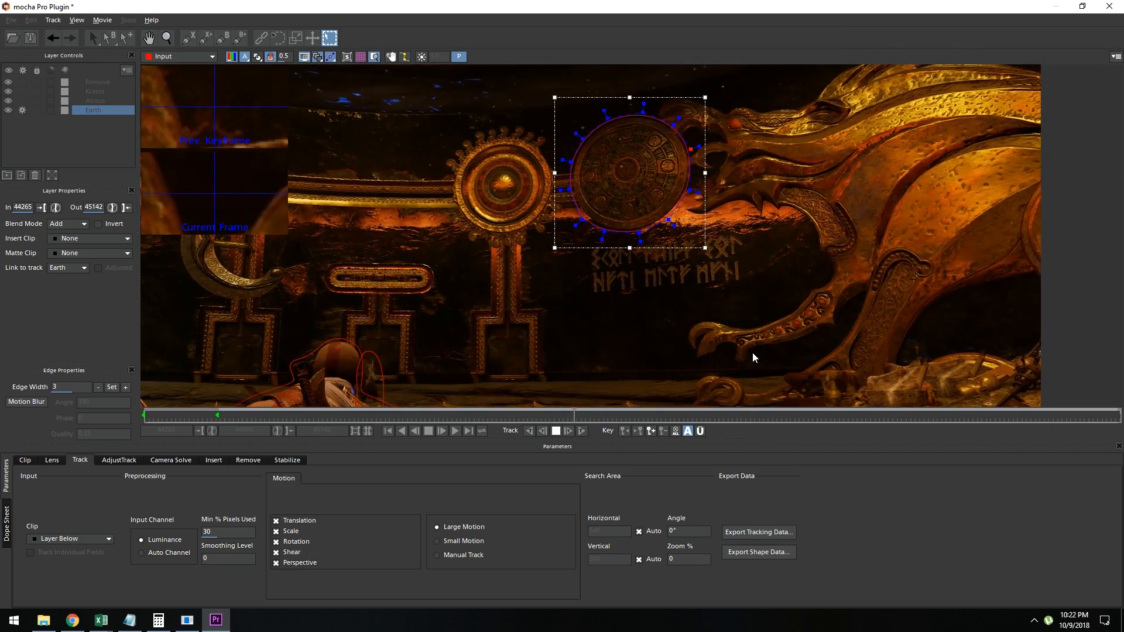
- Pause the Earth layer's tracking at frame 44675, refit its spline at the disc's upper-left and lower-right rim, and continue tracking forward
{"action": "left_click", "coordinate": [557, 431]}
{"action": "scroll", "coordinate": [609, 123], "scroll_direction": "up", "scroll_amount": 3}
{"action": "left_click_drag", "start_coordinate": [544, 155], "coordinate": [547, 157]}
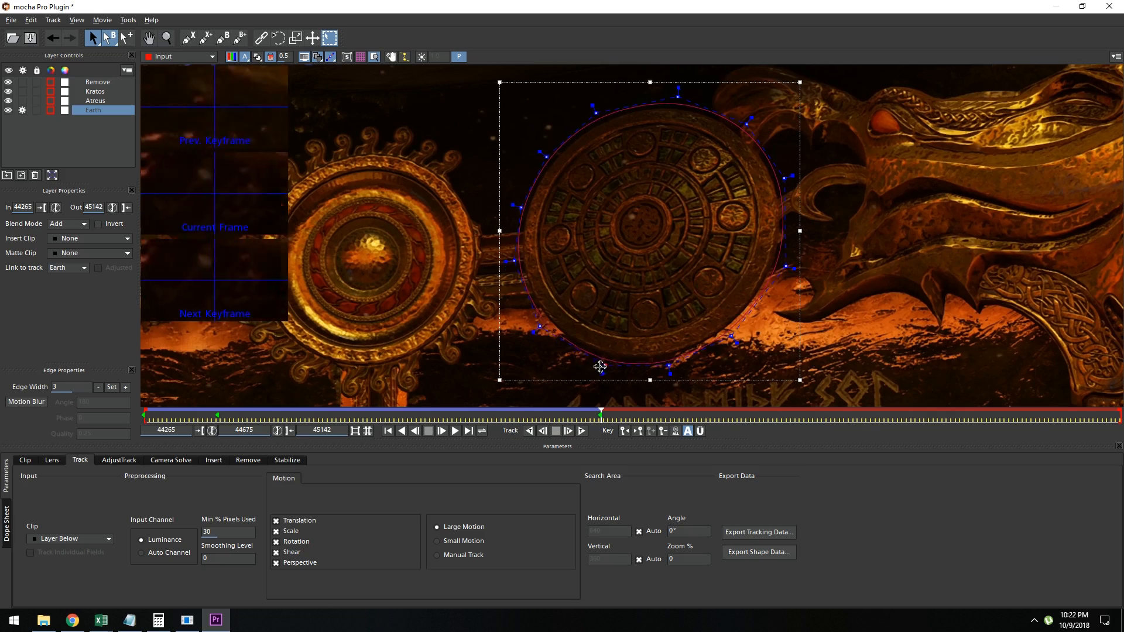
{"action": "left_click_drag", "start_coordinate": [732, 336], "coordinate": [729, 334]}
{"action": "scroll", "coordinate": [730, 334], "scroll_direction": "down", "scroll_amount": 3}
{"action": "key", "text": "ctrl+t"}
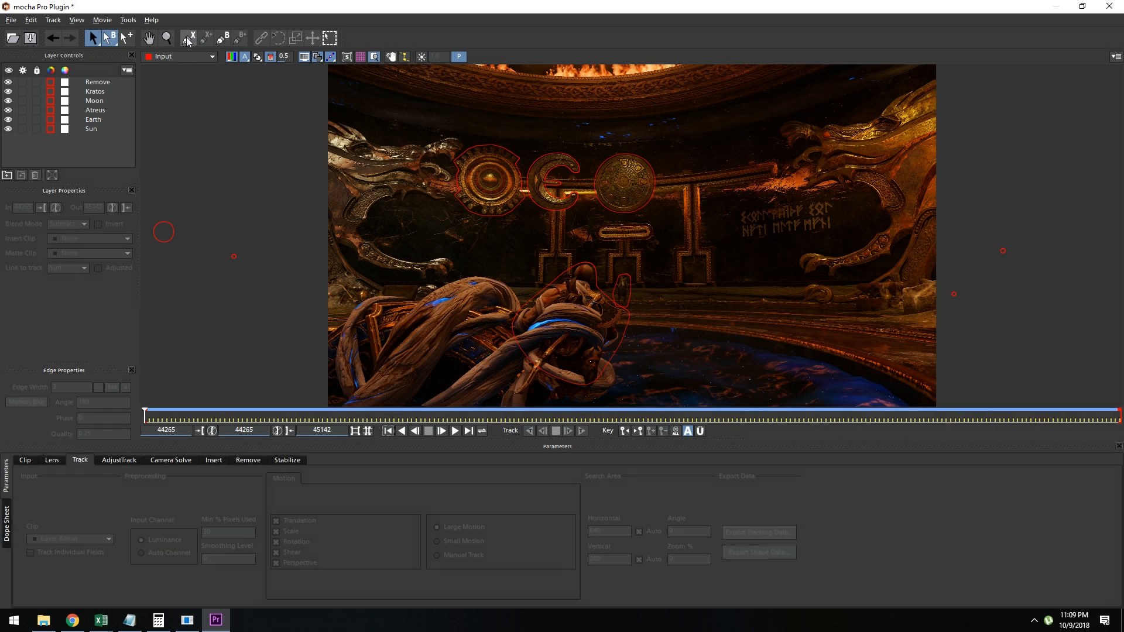
- Draw a closed X-spline around the whole back wall at frame 44265, with extra points following the curved upper rim
{"action": "left_click", "coordinate": [187, 39]}
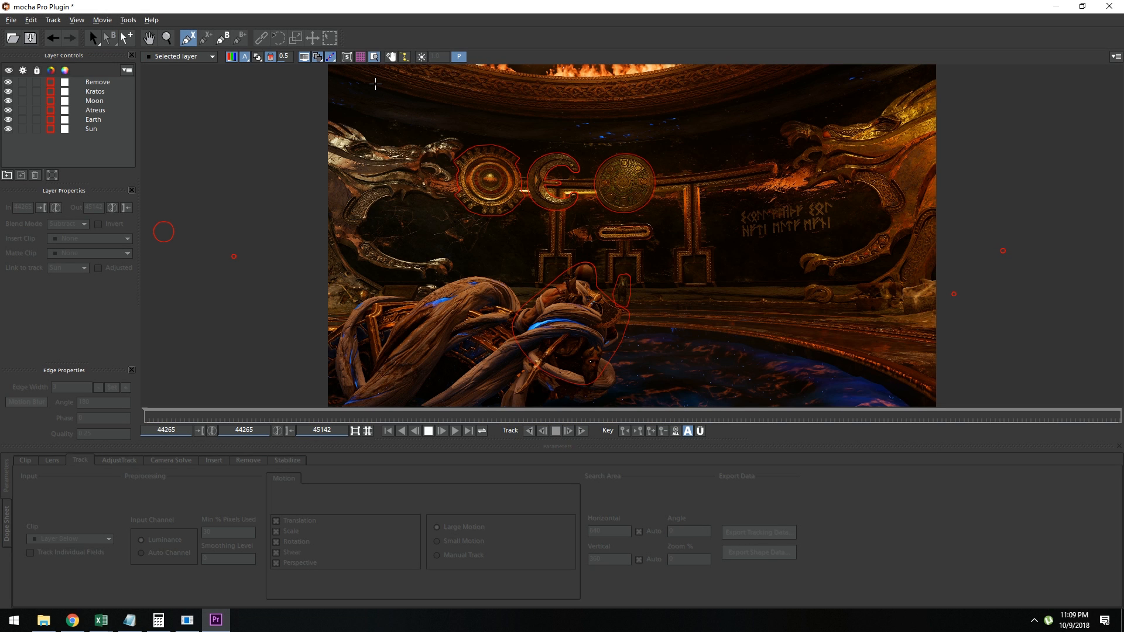
{"action": "left_click", "coordinate": [383, 73]}
{"action": "left_click", "coordinate": [377, 203]}
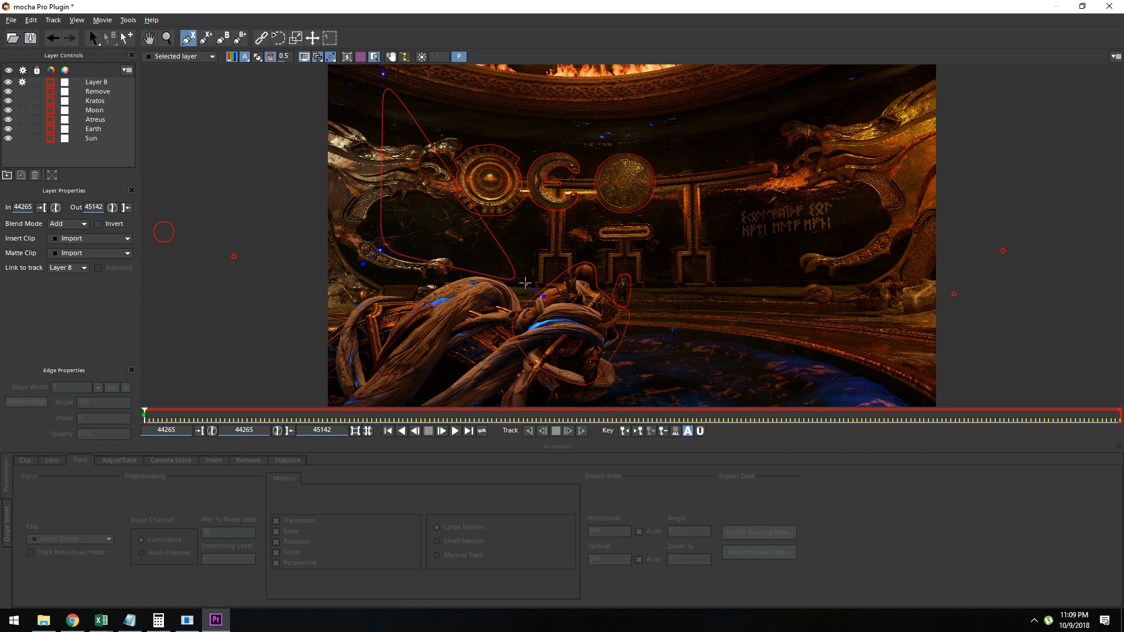
{"action": "left_click", "coordinate": [549, 286]}
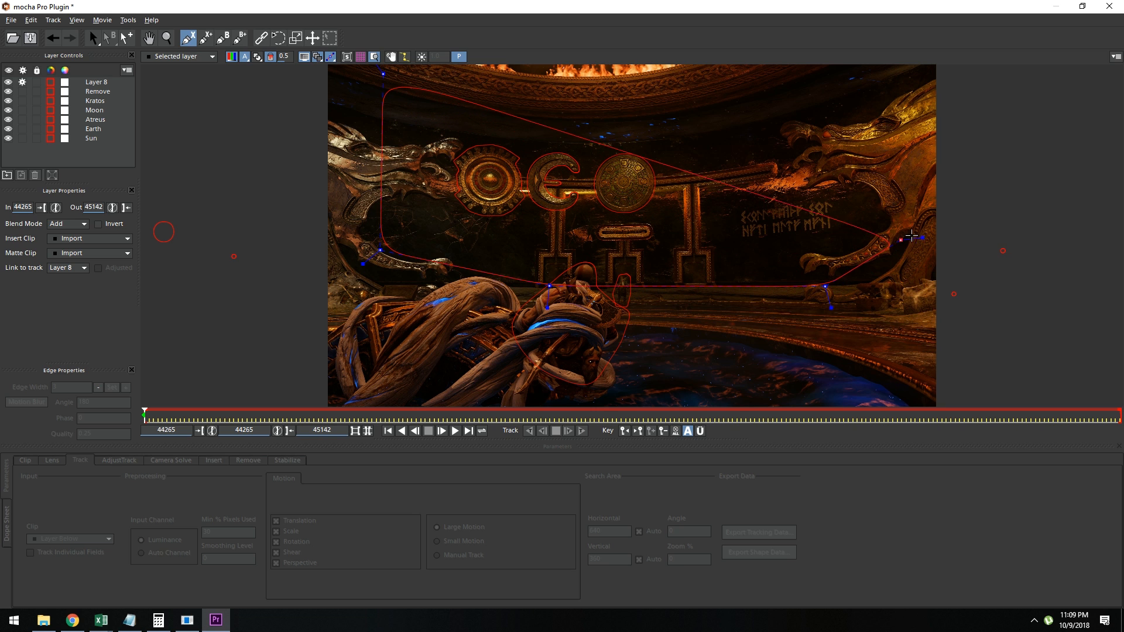
{"action": "left_click", "coordinate": [918, 235]}
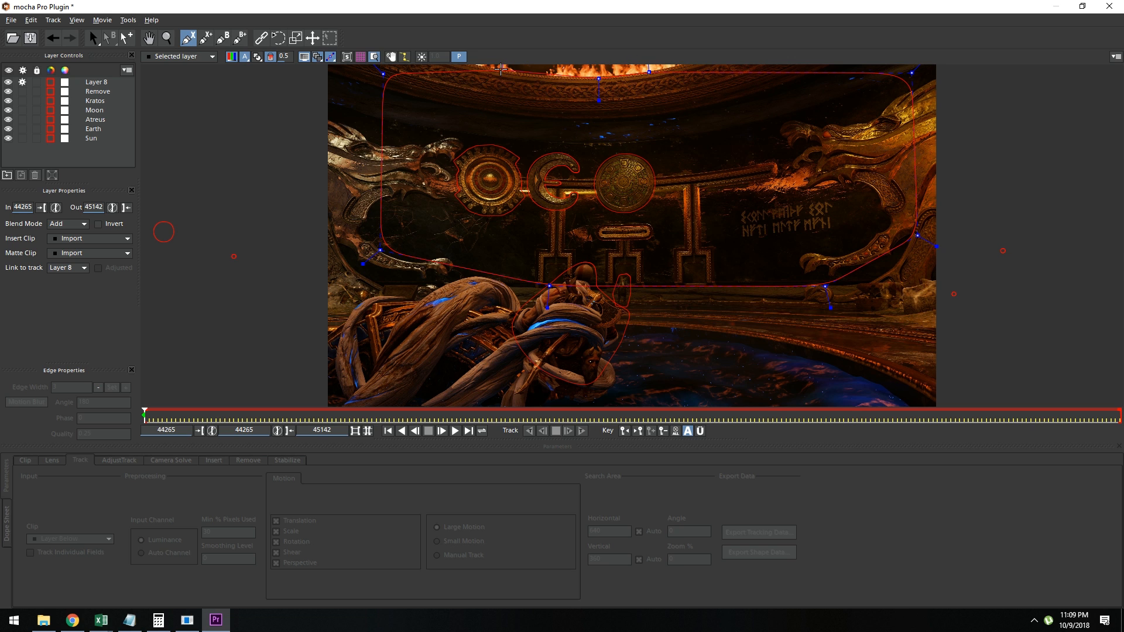
{"action": "left_click", "coordinate": [594, 78]}
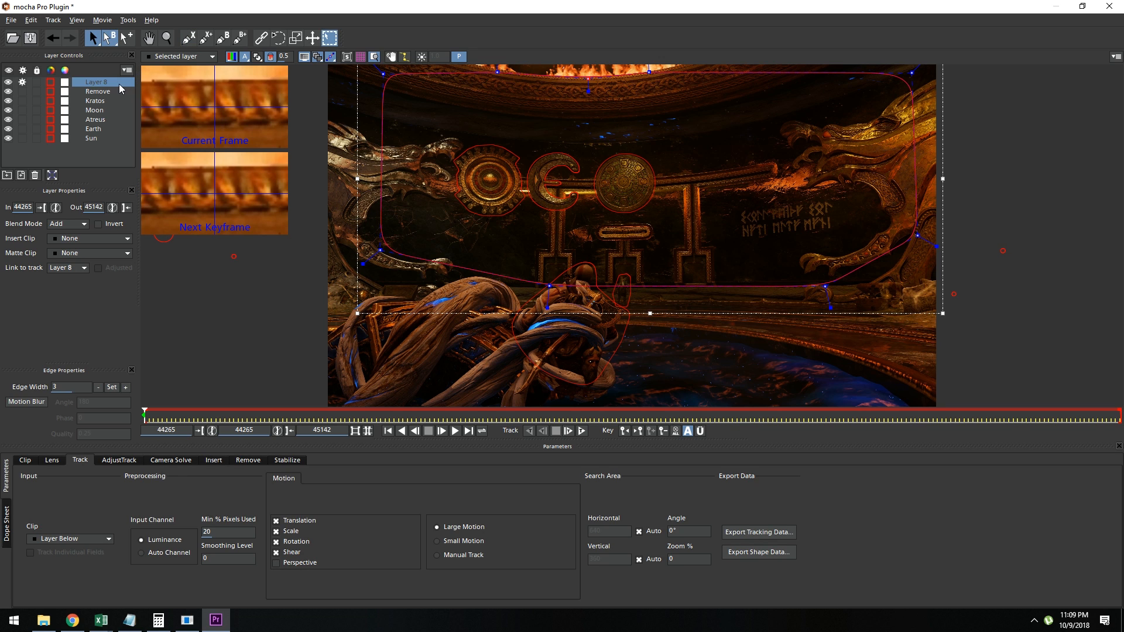
- Move the new wall layer below the Sun layer, rename it Background, and save the project
{"action": "left_click_drag", "start_coordinate": [120, 88], "coordinate": [99, 147]}
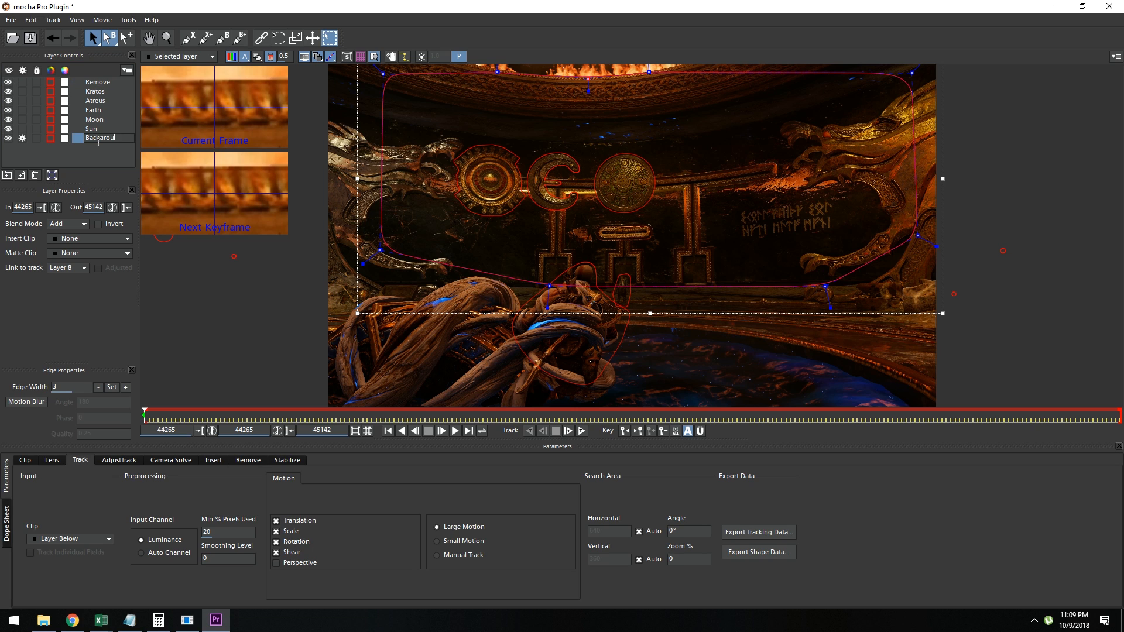
{"action": "key", "text": "Return"}
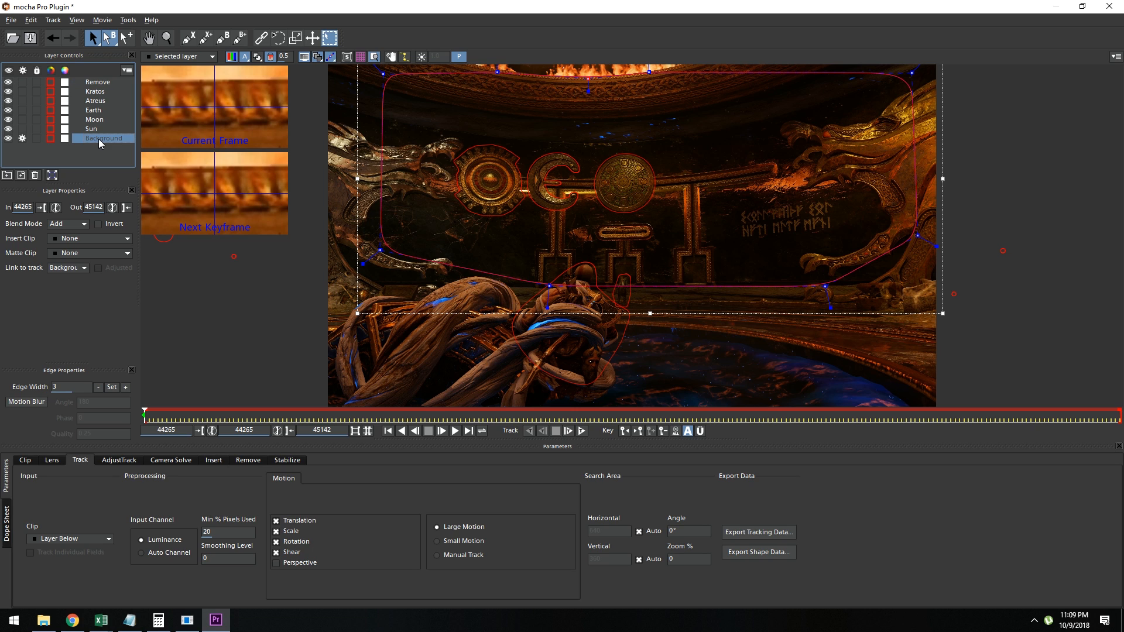
{"action": "left_click", "coordinate": [28, 41]}
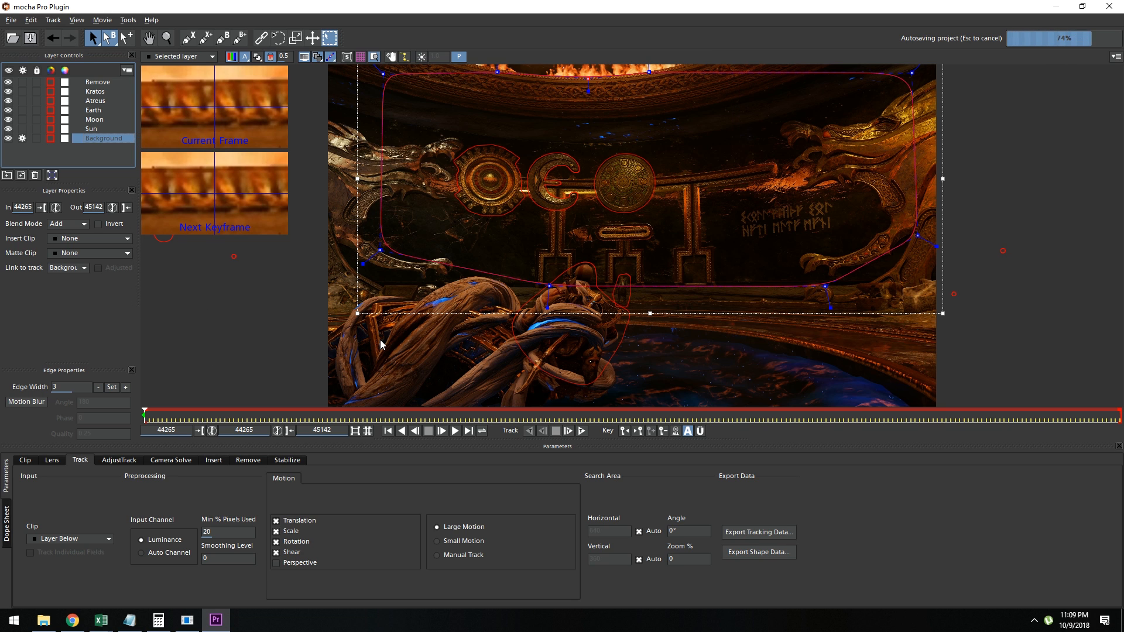
- Advance to frame 44291 and widen the Background spline at its lower-right corner and along its upper edge
{"action": "left_click", "coordinate": [455, 431]}
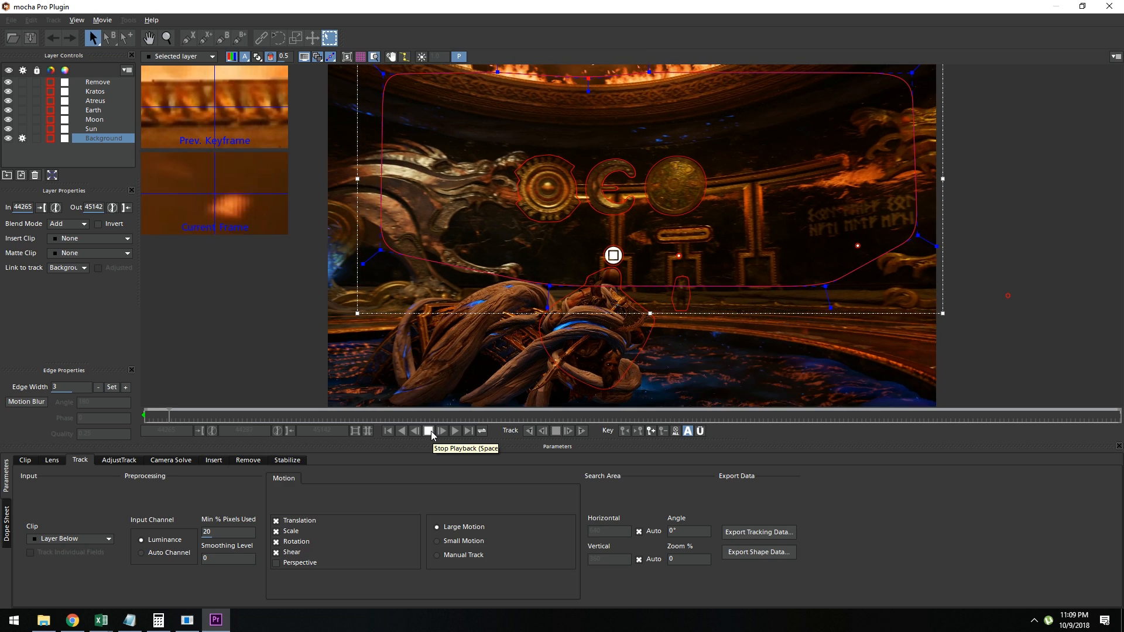
{"action": "left_click", "coordinate": [429, 431]}
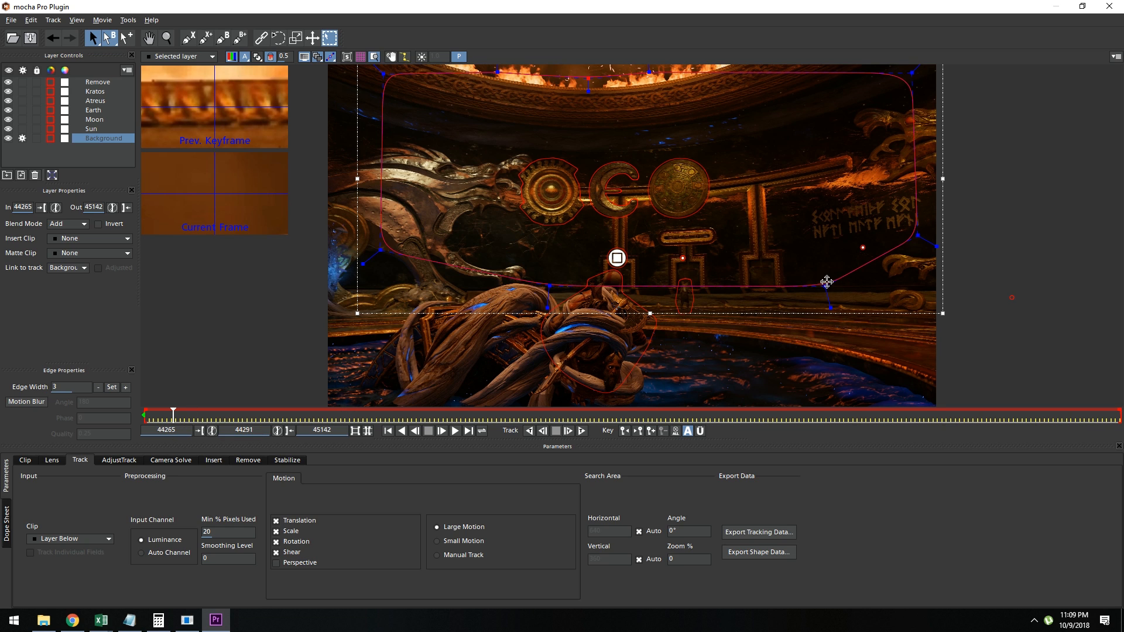
{"action": "left_click_drag", "start_coordinate": [827, 283], "coordinate": [925, 237]}
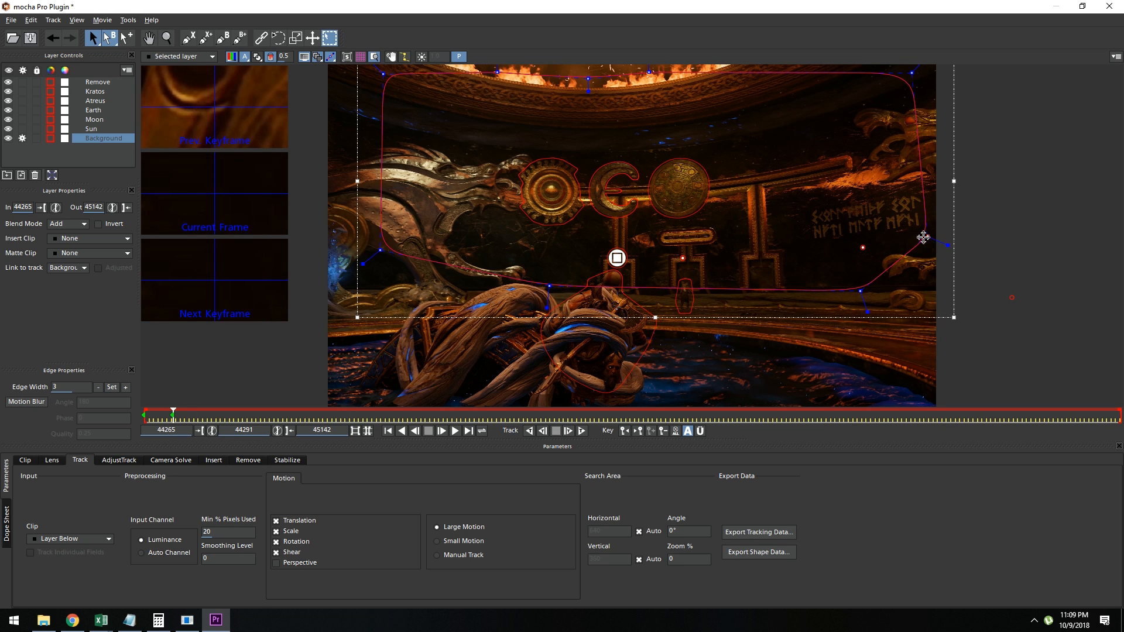
{"action": "left_click_drag", "start_coordinate": [912, 73], "coordinate": [919, 73]}
{"action": "left_click_drag", "start_coordinate": [648, 73], "coordinate": [707, 74]}
{"action": "left_click_drag", "start_coordinate": [588, 78], "coordinate": [593, 93]}
{"action": "left_click_drag", "start_coordinate": [497, 72], "coordinate": [471, 72]}
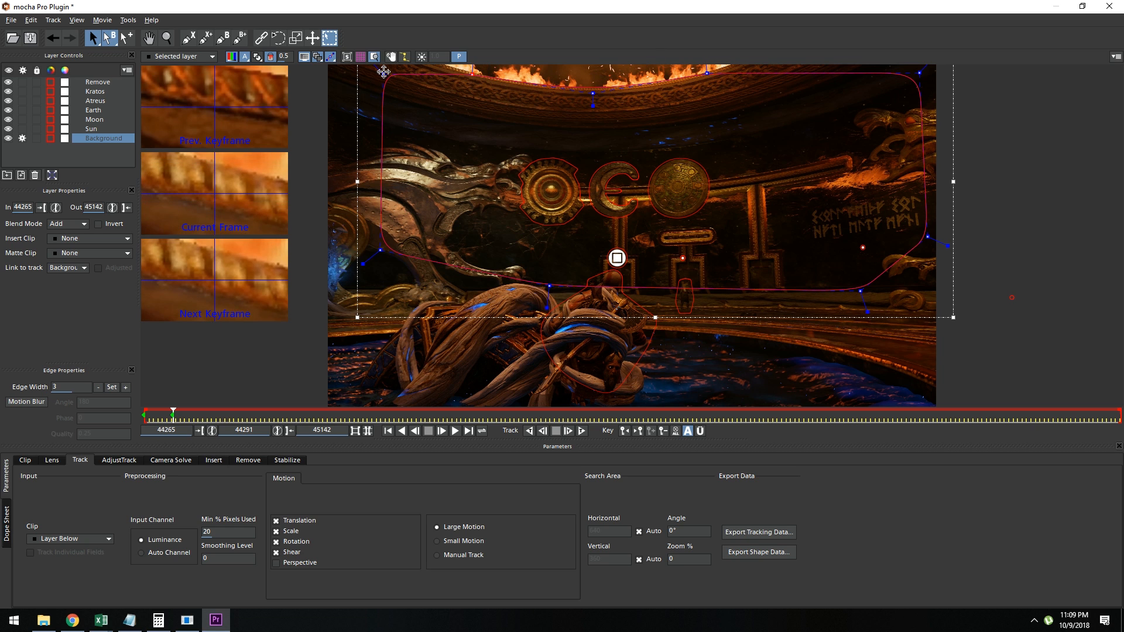
- Advance to frame 44426 and raise the Background spline's lower points to keep them above the floor edge
{"action": "left_click", "coordinate": [451, 434]}
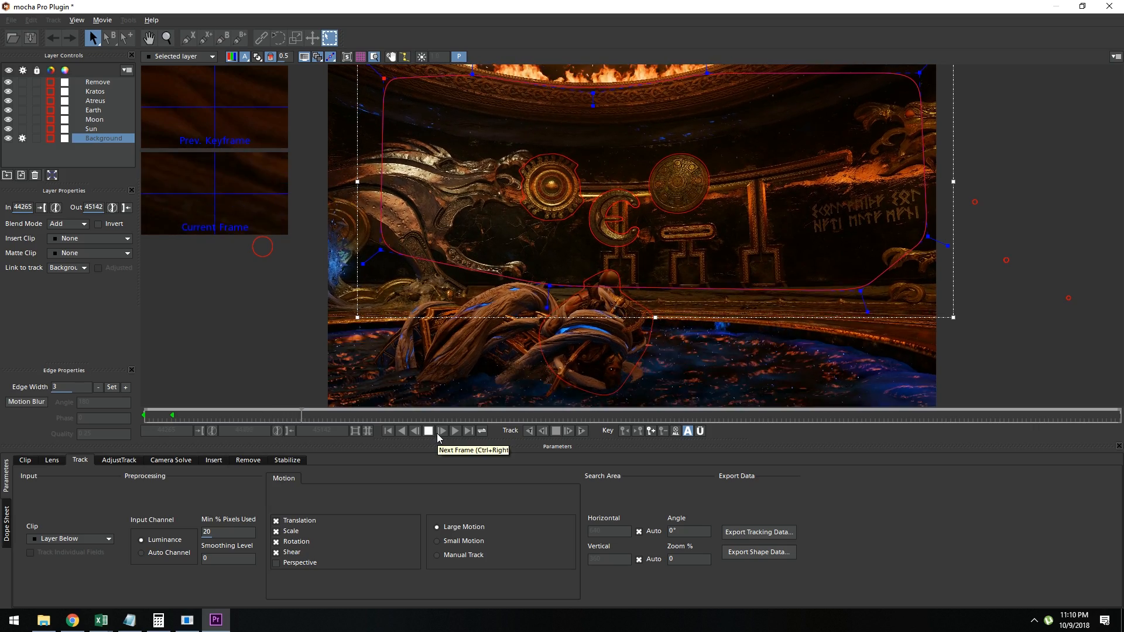
{"action": "left_click", "coordinate": [431, 432]}
{"action": "left_click_drag", "start_coordinate": [351, 420], "coordinate": [323, 419]}
{"action": "left_click_drag", "start_coordinate": [550, 286], "coordinate": [544, 284]}
{"action": "left_click_drag", "start_coordinate": [860, 291], "coordinate": [866, 284]}
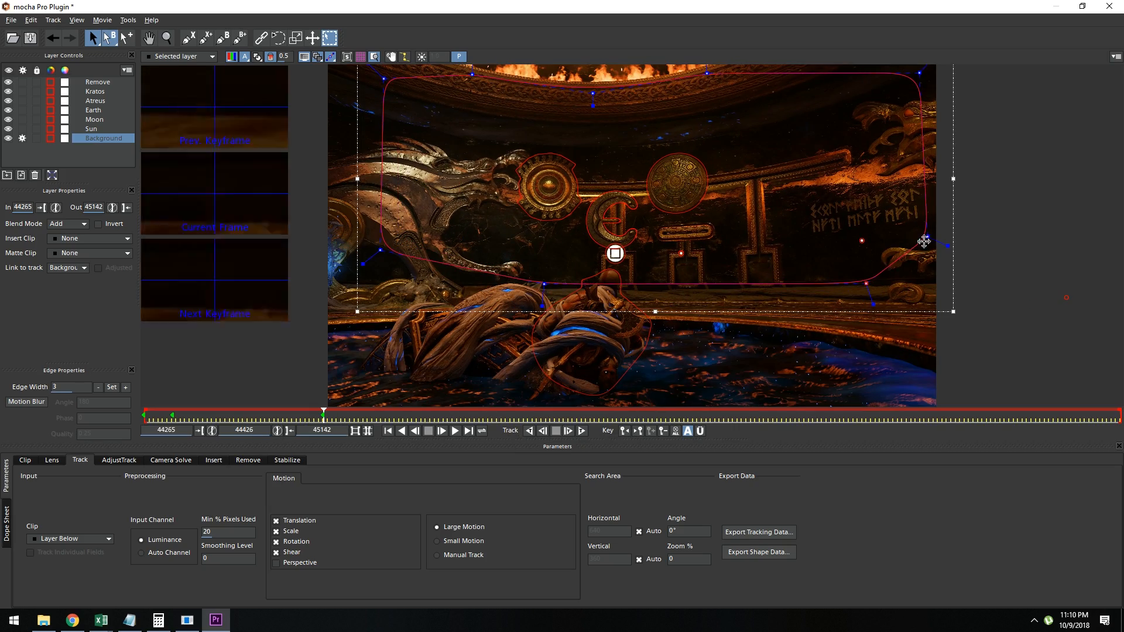
{"action": "left_click_drag", "start_coordinate": [924, 241], "coordinate": [926, 236]}
- Advance to frame 44444 and extend the Background spline's left side outward, shifting its upper-edge points to match the wall
{"action": "left_click", "coordinate": [446, 431]}
{"action": "left_click_drag", "start_coordinate": [544, 284], "coordinate": [493, 301]}
{"action": "left_click_drag", "start_coordinate": [380, 250], "coordinate": [348, 263]}
{"action": "left_click_drag", "start_coordinate": [384, 78], "coordinate": [342, 73]}
{"action": "left_click_drag", "start_coordinate": [472, 74], "coordinate": [448, 70]}
{"action": "left_click_drag", "start_coordinate": [593, 93], "coordinate": [569, 95]}
{"action": "left_click_drag", "start_coordinate": [707, 73], "coordinate": [701, 71]}
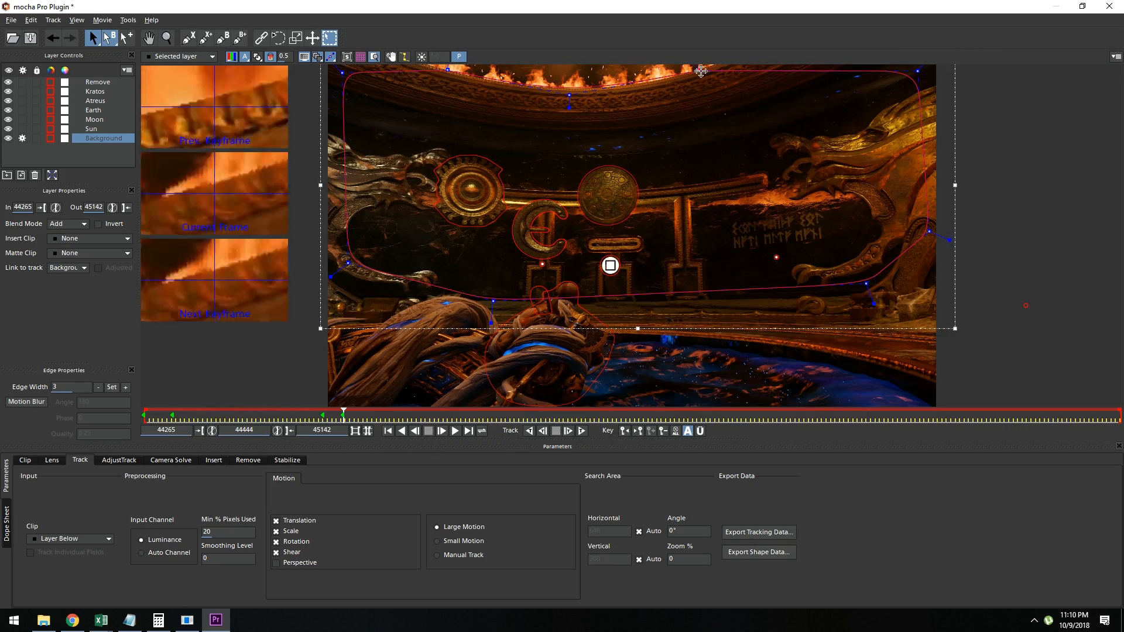
- Advance to frame 44763 and refit the Background spline's upper points and lower-right corner to the wall
{"action": "left_click", "coordinate": [455, 431]}
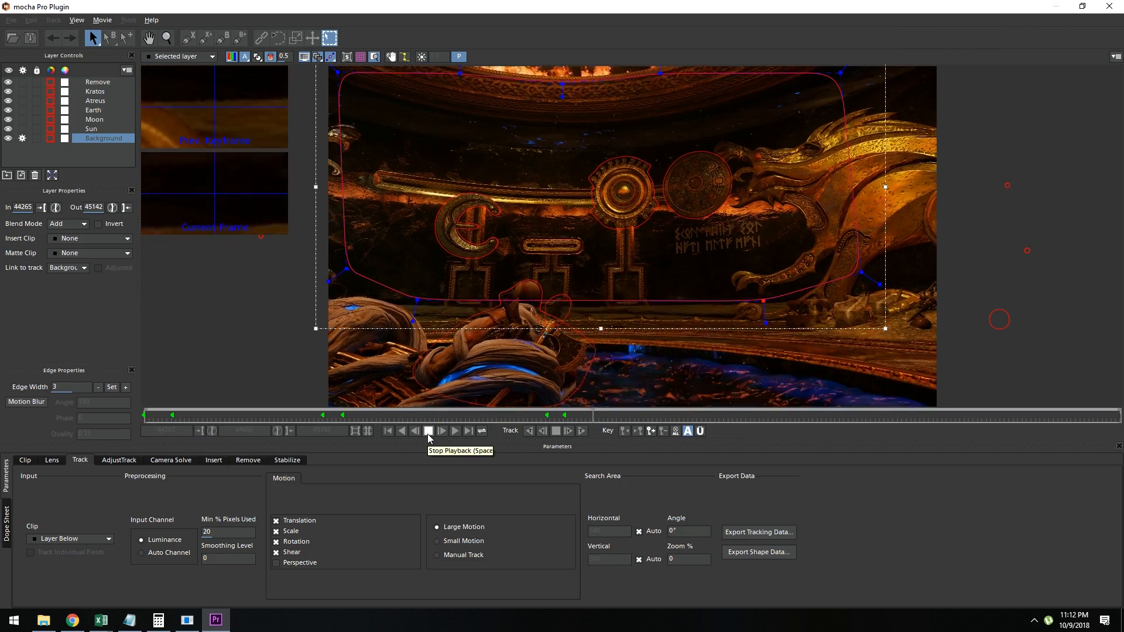
{"action": "left_click", "coordinate": [428, 431]}
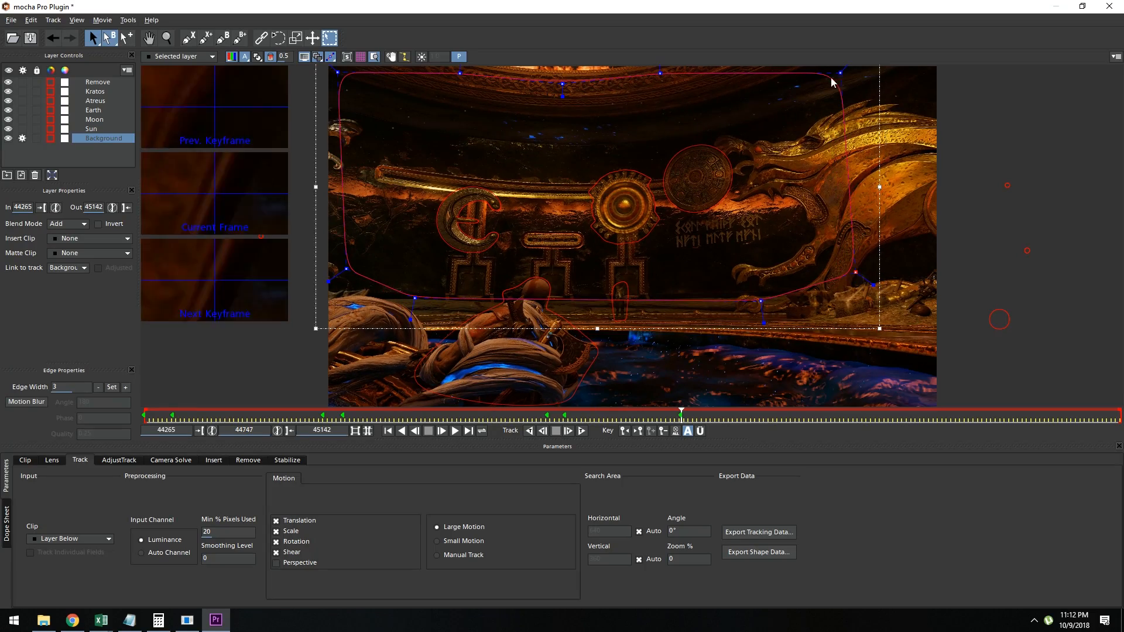
{"action": "left_click_drag", "start_coordinate": [681, 416], "coordinate": [698, 416]}
{"action": "left_click_drag", "start_coordinate": [856, 272], "coordinate": [883, 277]}
{"action": "left_click_drag", "start_coordinate": [364, 77], "coordinate": [344, 73]}
{"action": "left_click_drag", "start_coordinate": [486, 79], "coordinate": [473, 73]}
{"action": "left_click_drag", "start_coordinate": [589, 89], "coordinate": [571, 86]}
{"action": "left_click_drag", "start_coordinate": [687, 78], "coordinate": [662, 73]}
{"action": "left_click_drag", "start_coordinate": [868, 78], "coordinate": [856, 71]}
{"action": "left_click_drag", "start_coordinate": [883, 278], "coordinate": [871, 280]}
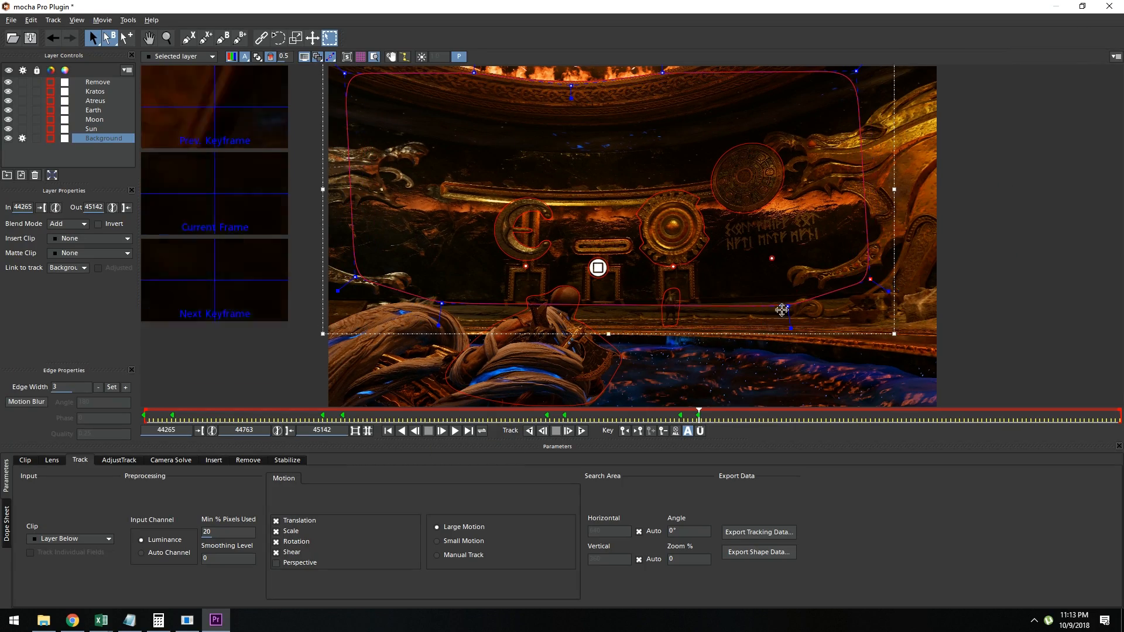
- At frame 44787, widen the Background spline's right side, adjust its upper-edge points, and save the project
{"action": "left_click", "coordinate": [455, 431]}
{"action": "left_click", "coordinate": [428, 431]}
{"action": "left_click_drag", "start_coordinate": [788, 306], "coordinate": [923, 276]}
{"action": "left_click_drag", "start_coordinate": [857, 71], "coordinate": [926, 75]}
{"action": "left_click_drag", "start_coordinate": [662, 73], "coordinate": [698, 75]}
{"action": "left_click_drag", "start_coordinate": [571, 86], "coordinate": [591, 91]}
{"action": "left_click_drag", "start_coordinate": [474, 72], "coordinate": [471, 77]}
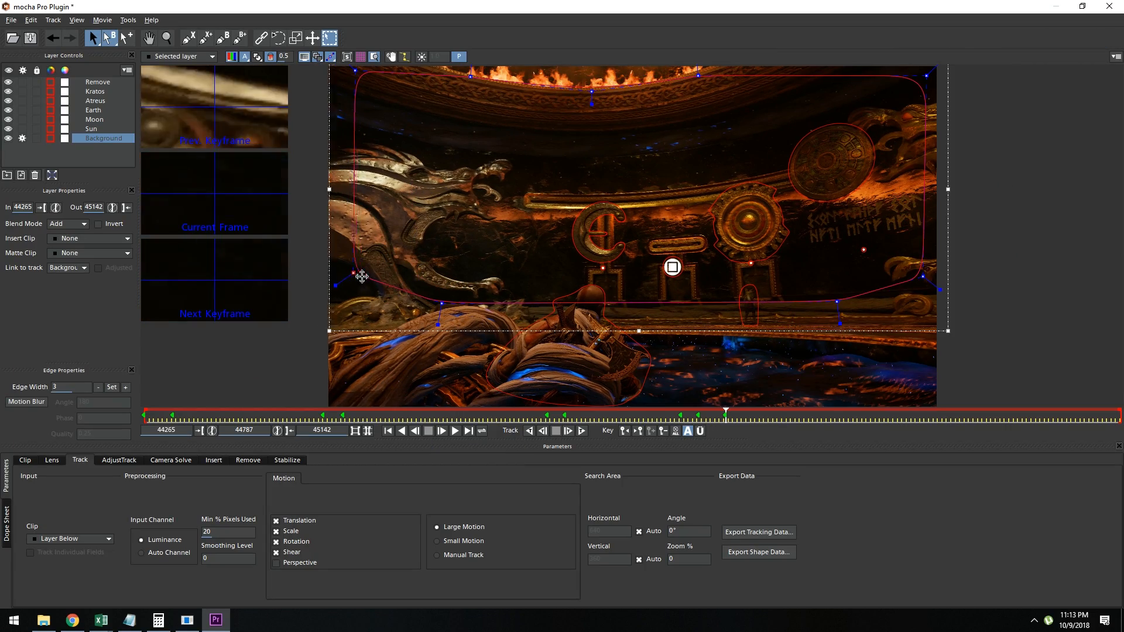
{"action": "left_click", "coordinate": [32, 38]}
- Advance to frame 44808 and refit the Background spline's lower-left and upper-left points to the wall
{"action": "left_click", "coordinate": [455, 431]}
{"action": "left_click", "coordinate": [428, 431]}
{"action": "left_click_drag", "start_coordinate": [442, 303], "coordinate": [468, 301]}
{"action": "left_click_drag", "start_coordinate": [354, 273], "coordinate": [352, 272]}
{"action": "left_click_drag", "start_coordinate": [355, 70], "coordinate": [348, 74]}
{"action": "left_click_drag", "start_coordinate": [470, 77], "coordinate": [476, 76]}
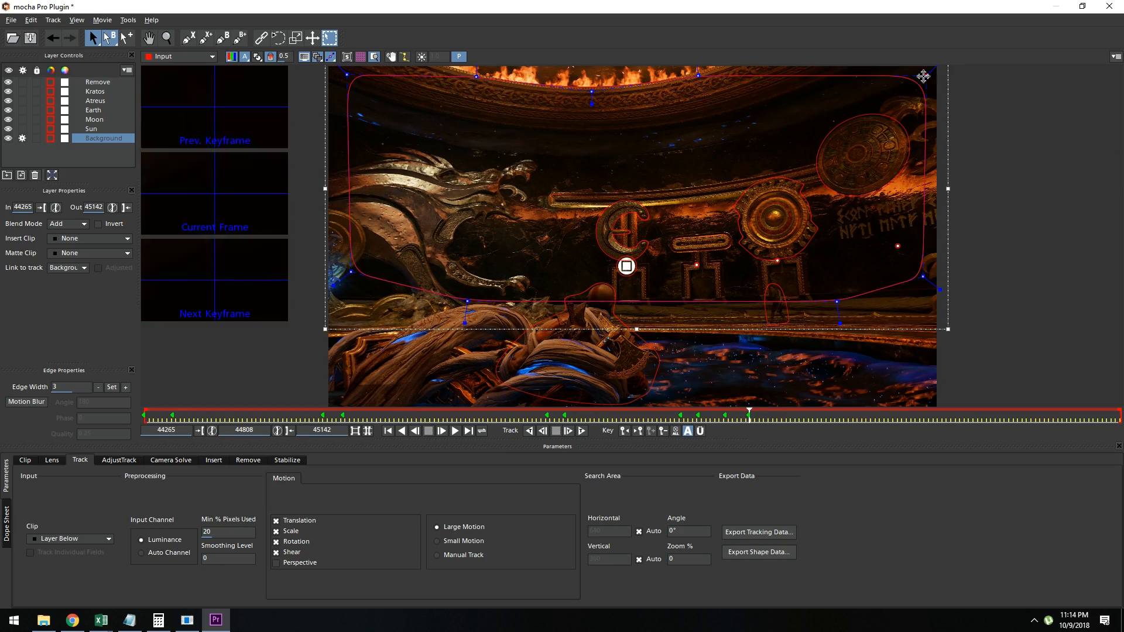
- Advance to the next camera shift and pull the Background spline's lower-right corner inward along the wall
{"action": "left_click", "coordinate": [455, 431]}
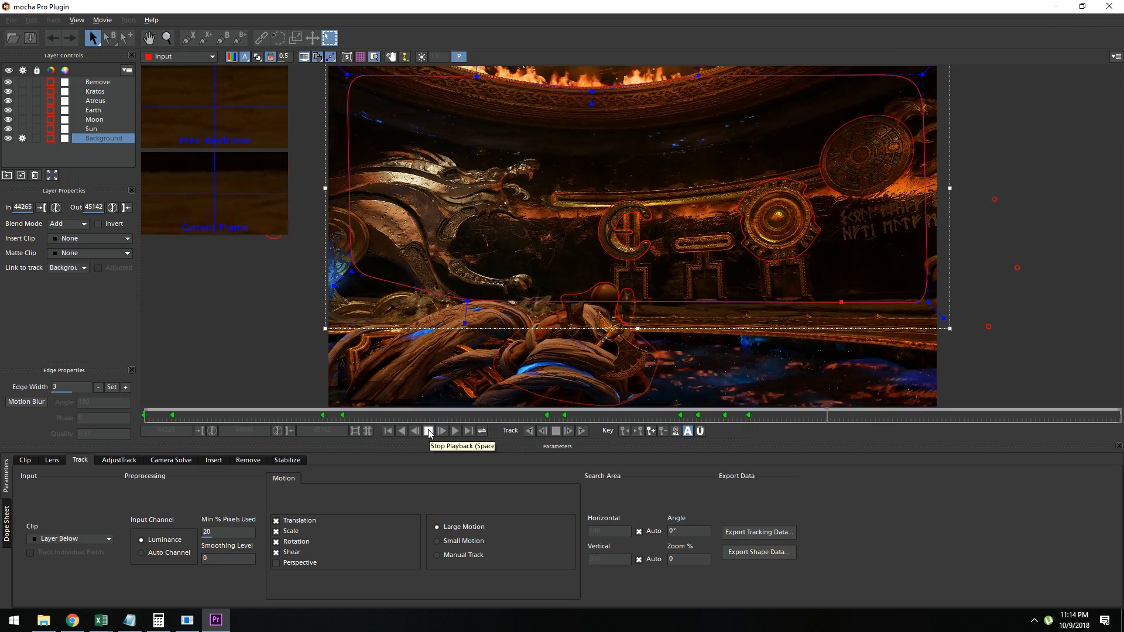
{"action": "left_click", "coordinate": [428, 431]}
{"action": "left_click_drag", "start_coordinate": [897, 414], "coordinate": [880, 413]}
{"action": "left_click_drag", "start_coordinate": [936, 302], "coordinate": [917, 259]}
- Advance to frame 44949 and nudge the Background spline's lower-left points into place
{"action": "left_click", "coordinate": [455, 431]}
{"action": "left_click", "coordinate": [428, 431]}
{"action": "left_click_drag", "start_coordinate": [468, 301], "coordinate": [474, 300]}
{"action": "left_click_drag", "start_coordinate": [353, 273], "coordinate": [351, 272]}
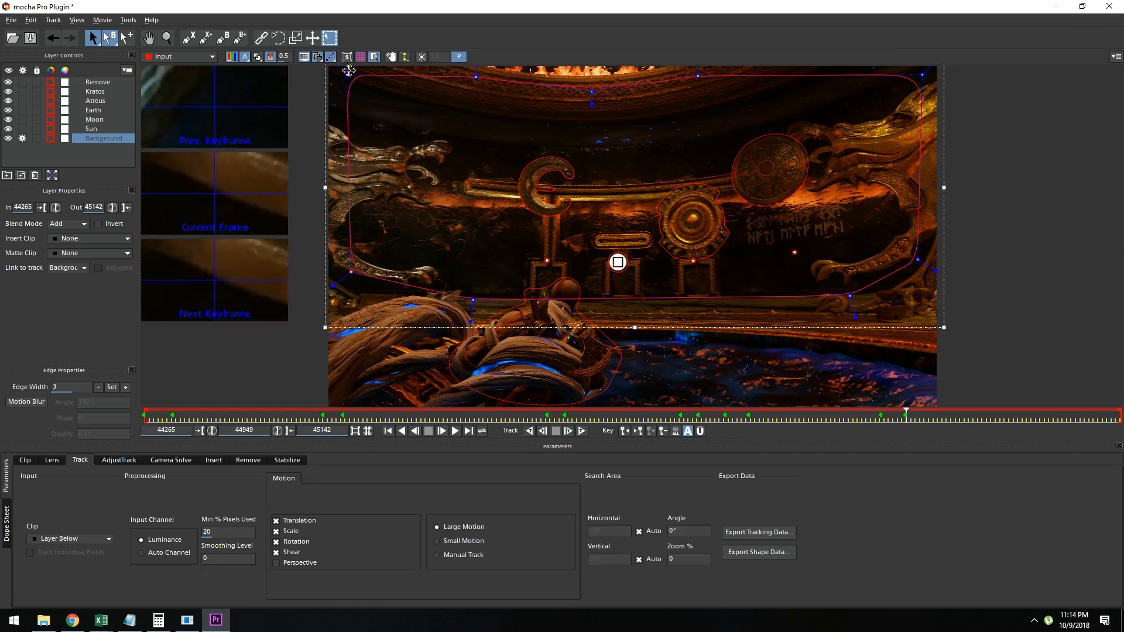
- Near the end of the clip, adjust the Background spline's lower-left and upper-right points, and return to frame 44265
{"action": "left_click", "coordinate": [455, 431]}
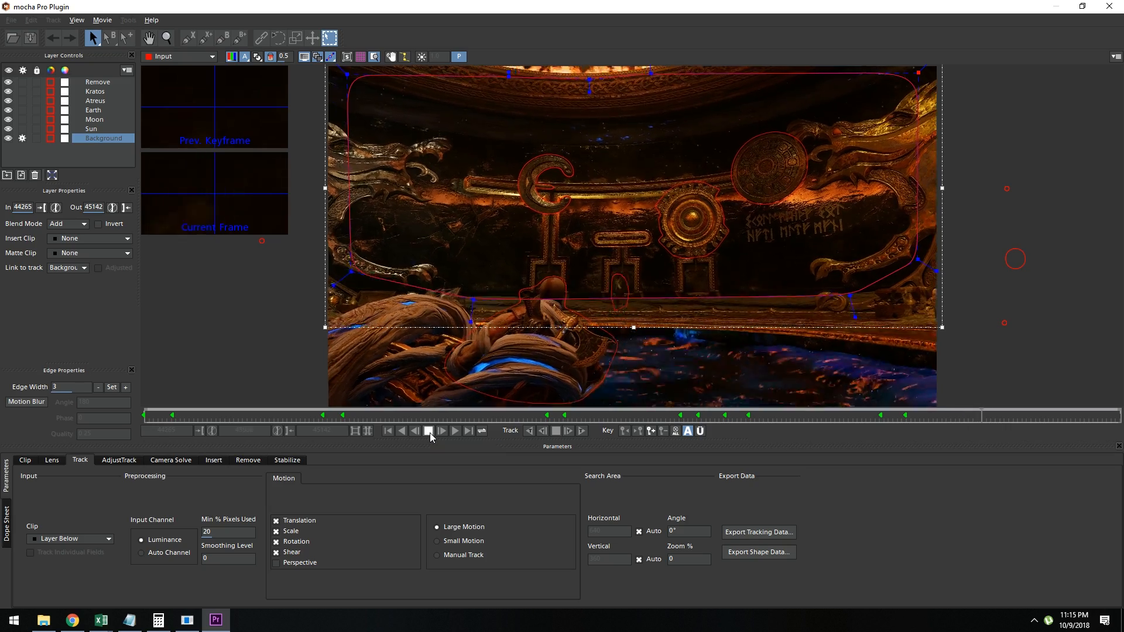
{"action": "left_click", "coordinate": [429, 436]}
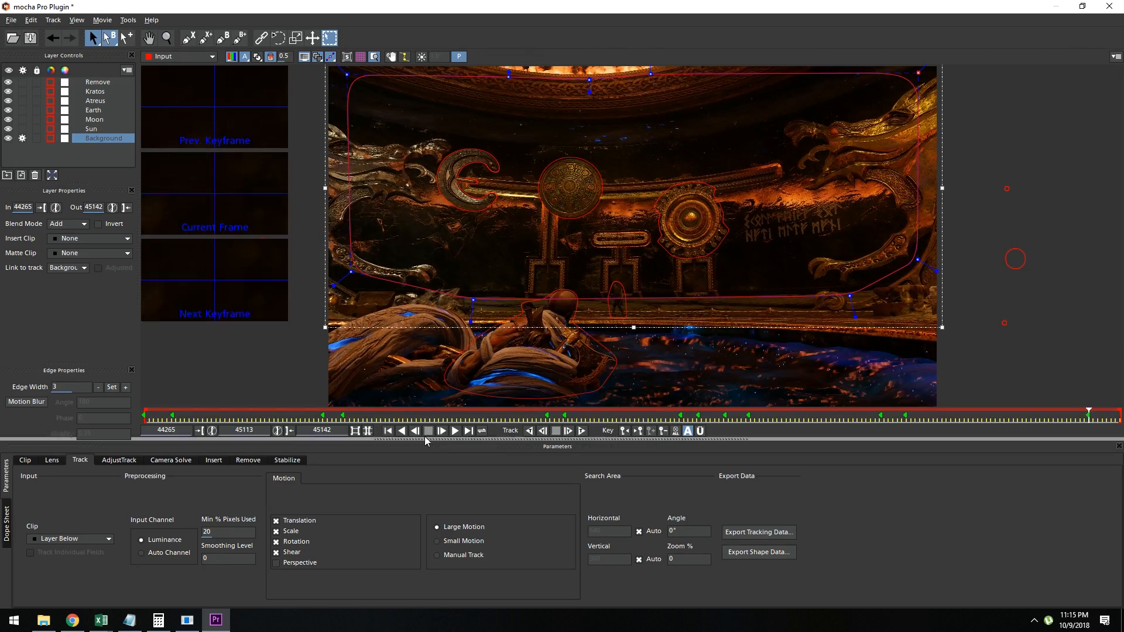
{"action": "left_click", "coordinate": [455, 431]}
{"action": "left_click", "coordinate": [430, 432]}
{"action": "left_click_drag", "start_coordinate": [351, 272], "coordinate": [344, 269]}
{"action": "left_click_drag", "start_coordinate": [918, 72], "coordinate": [863, 72]}
{"action": "left_click", "coordinate": [388, 431]}
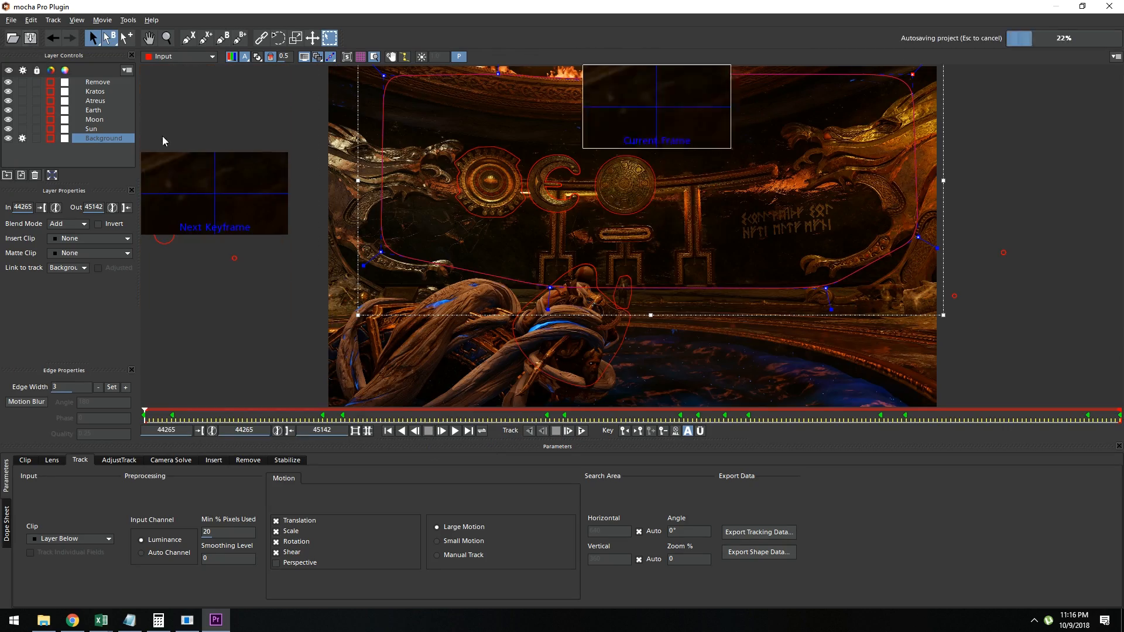
- Track the Background layer forward through the whole shot, checking the result with the planar grid
{"action": "key", "text": "t"}
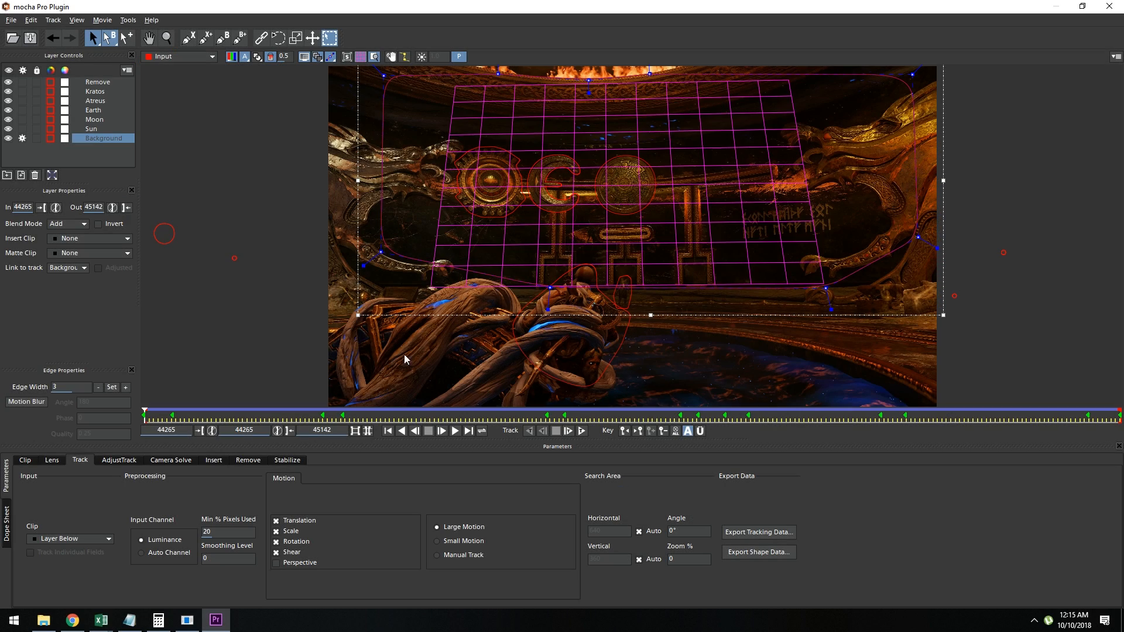
{"action": "key", "text": "t"}
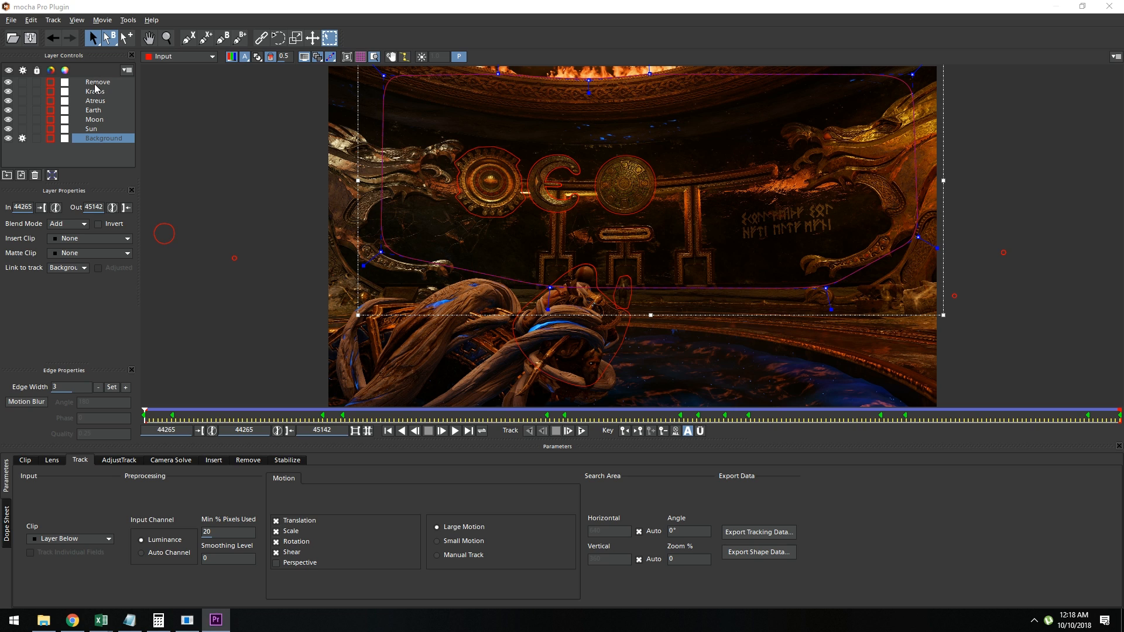
- Select the Remove layer, go to frame 44267 just before the button prompts appear, and open the Remove module's settings
{"action": "left_click", "coordinate": [96, 83]}
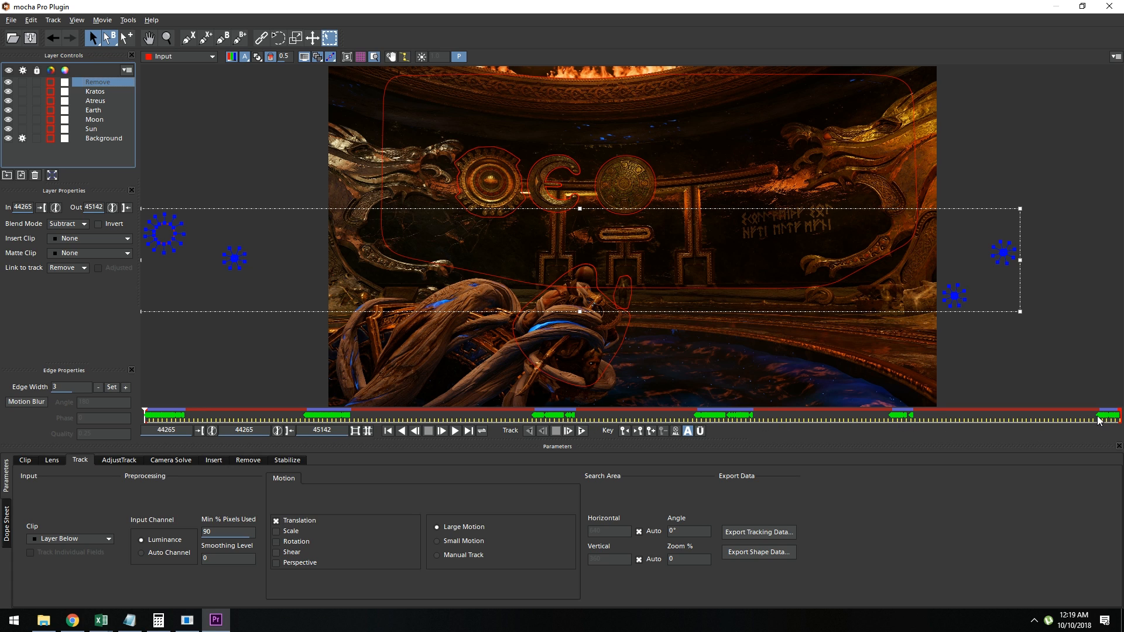
{"action": "left_click", "coordinate": [456, 431]}
{"action": "left_click", "coordinate": [431, 431]}
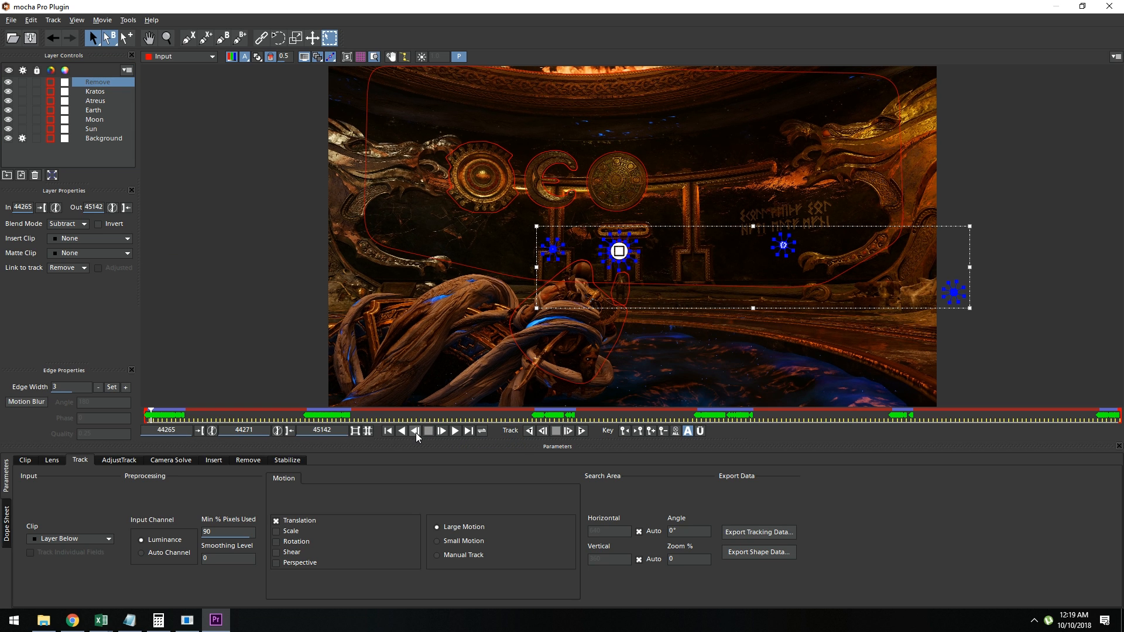
{"action": "left_click", "coordinate": [415, 432]}
{"action": "left_click", "coordinate": [415, 432]}
{"action": "left_click", "coordinate": [414, 433]}
{"action": "left_click", "coordinate": [415, 433]}
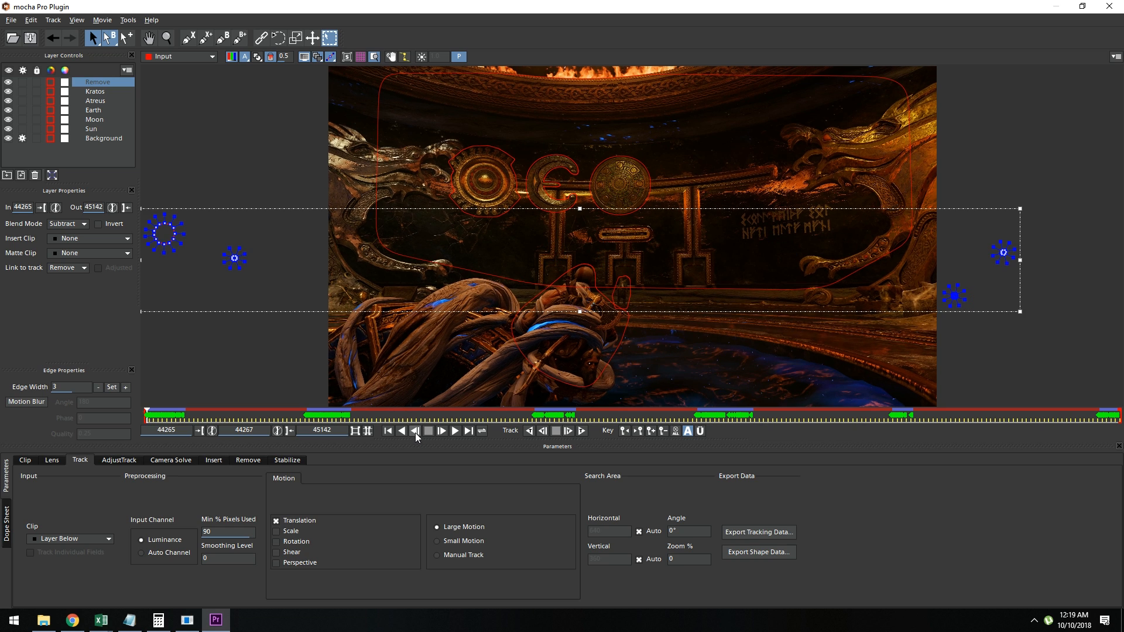
{"action": "left_click", "coordinate": [248, 461]}
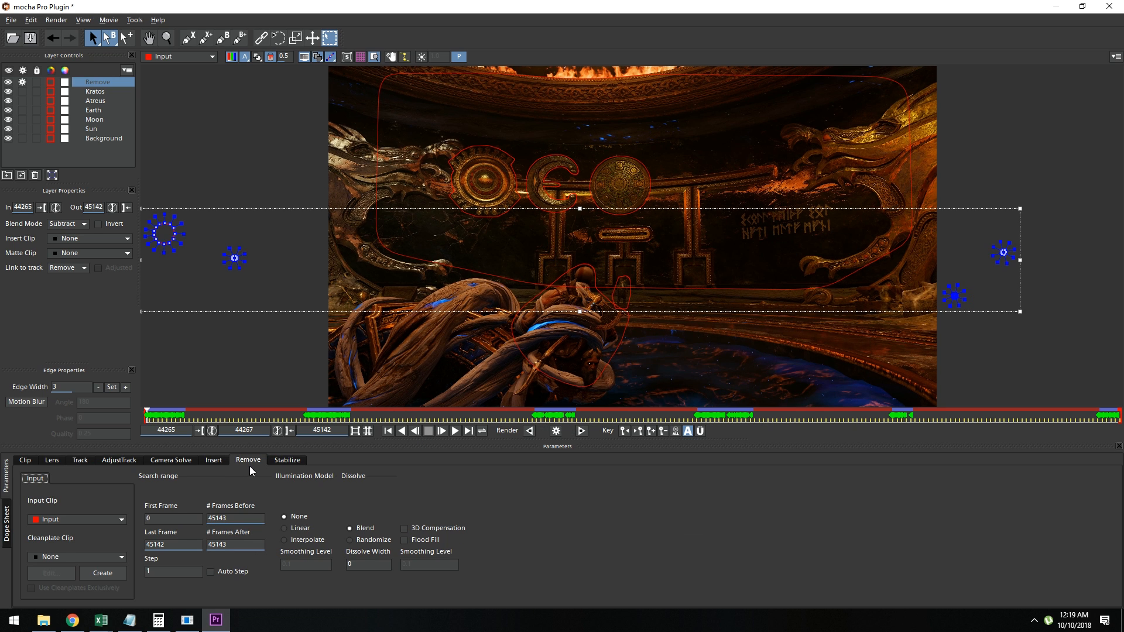
- Set the Remove module's Dissolve Width to 50 and its Illumination Model to Linear
{"action": "double_click", "coordinate": [365, 564]}
{"action": "type", "text": "5"}
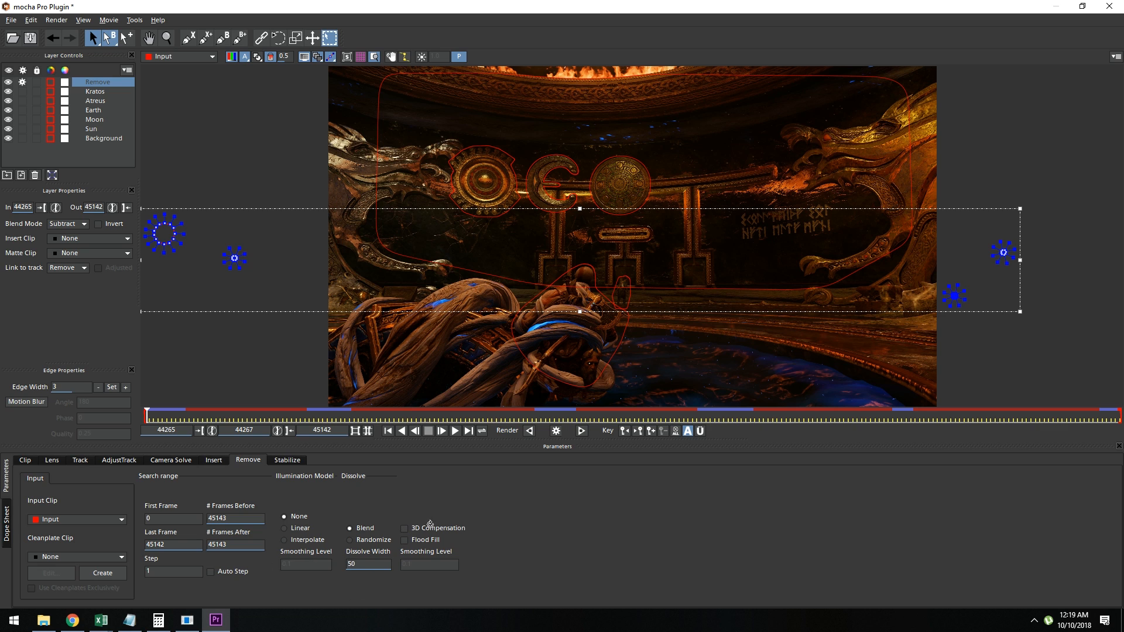
{"action": "key", "text": "Return"}
{"action": "left_click", "coordinate": [307, 530]}
- Create a clean plate from frame 44267 and save it as Clean Plate Input44267.TIFF in the God of War Effects subfolder 391
{"action": "left_click", "coordinate": [106, 573]}
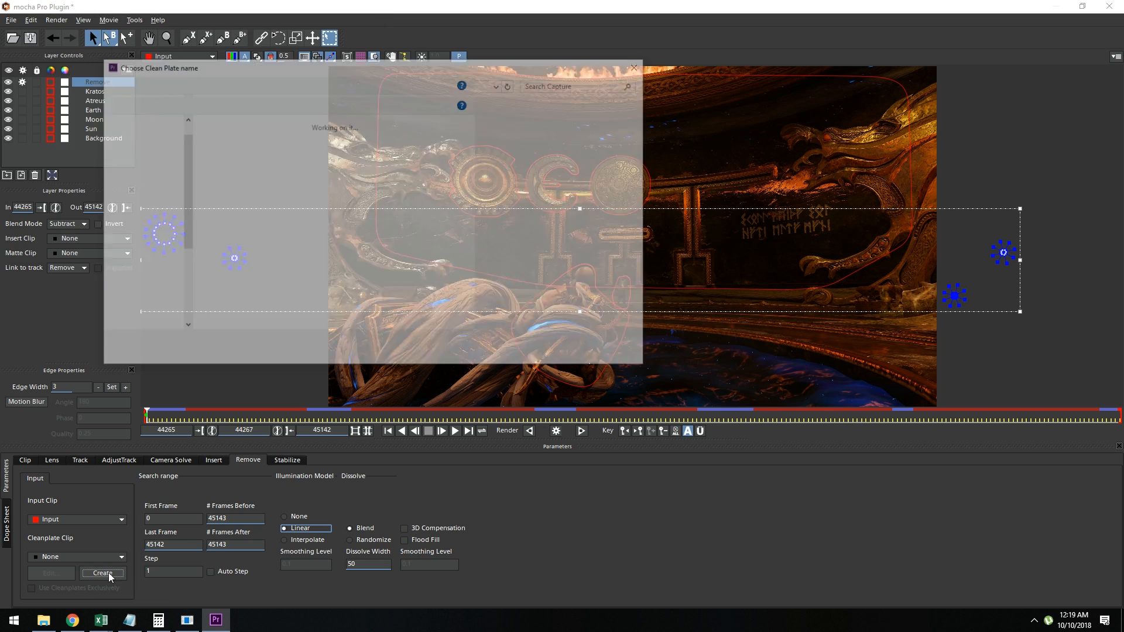
{"action": "left_click", "coordinate": [290, 146]}
{"action": "double_click", "coordinate": [290, 146]}
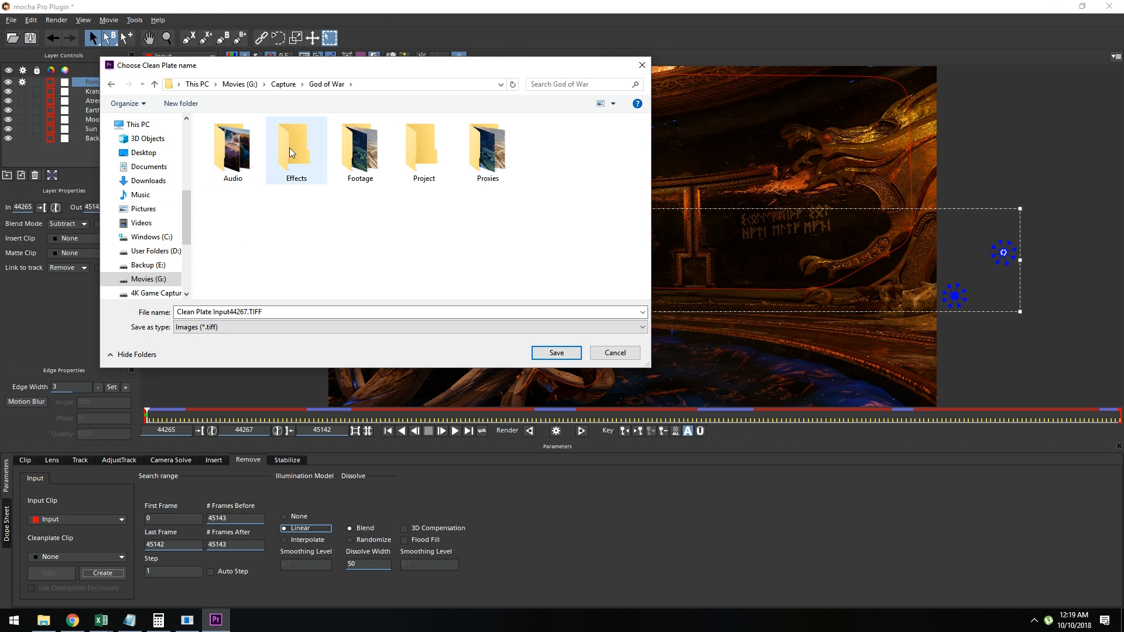
{"action": "double_click", "coordinate": [289, 148]}
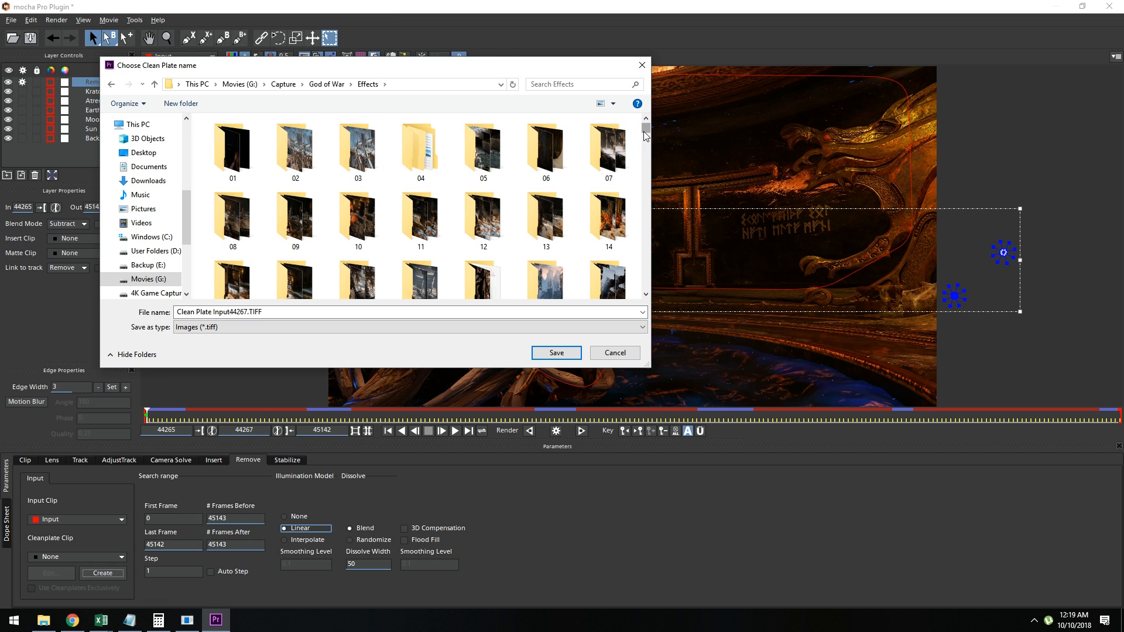
{"action": "left_click_drag", "start_coordinate": [646, 128], "coordinate": [648, 296]}
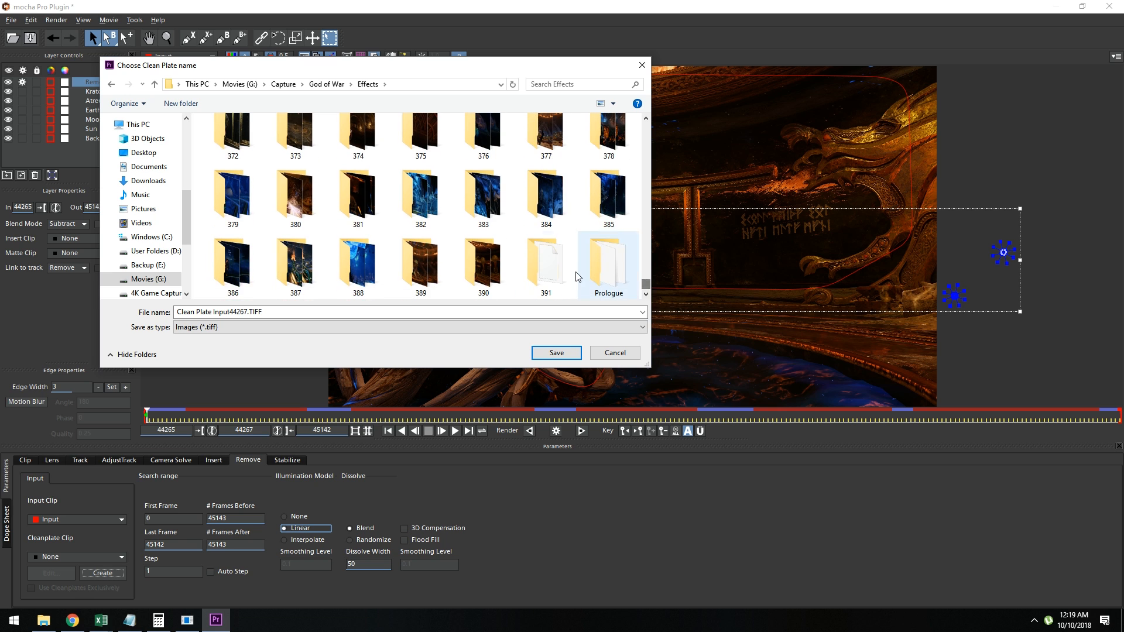
{"action": "double_click", "coordinate": [548, 266]}
{"action": "left_click", "coordinate": [556, 354]}
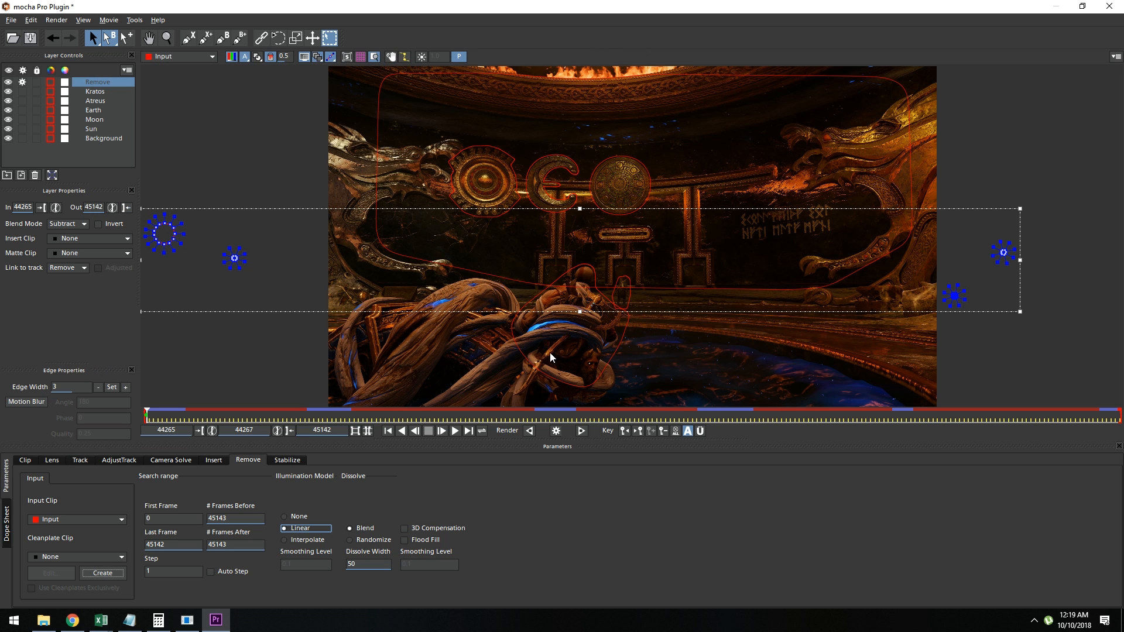
- Advance to frame 44300, where the button prompts are off screen, and create clean plate Clean Plate Input44300.TIFF under the Effects folder
{"action": "left_click", "coordinate": [456, 431]}
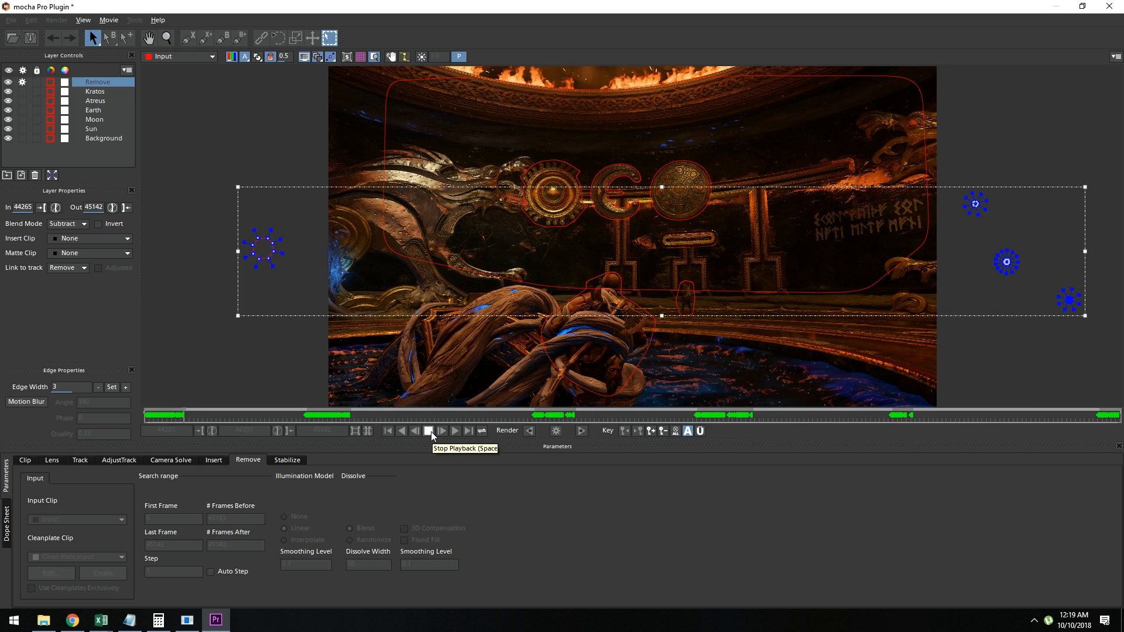
{"action": "left_click", "coordinate": [431, 431]}
{"action": "left_click", "coordinate": [416, 436]}
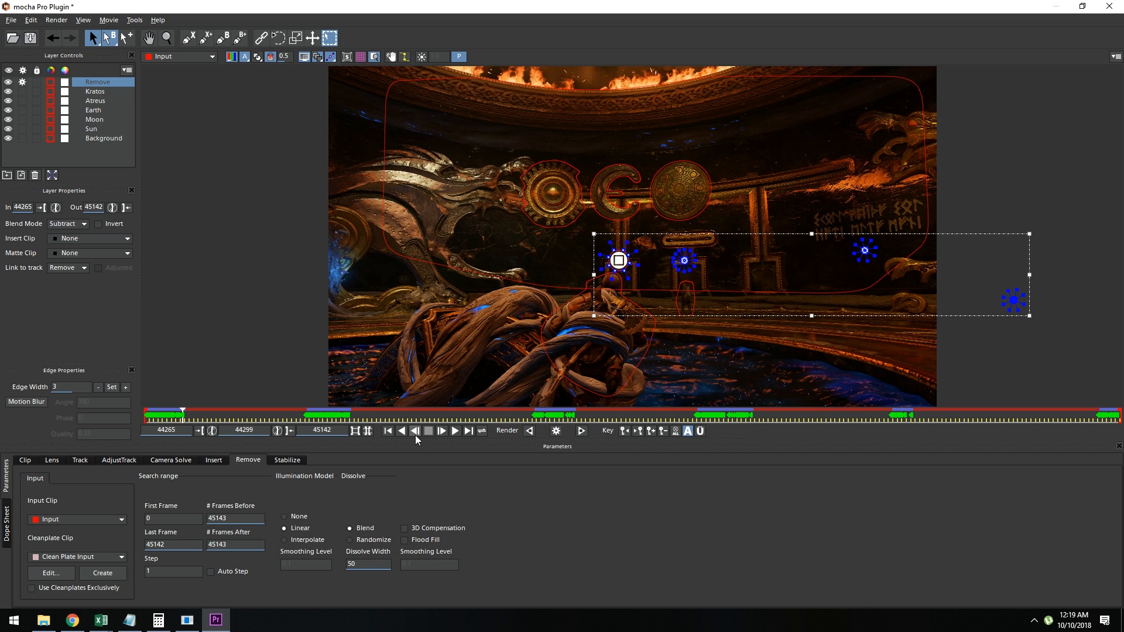
{"action": "left_click", "coordinate": [444, 434]}
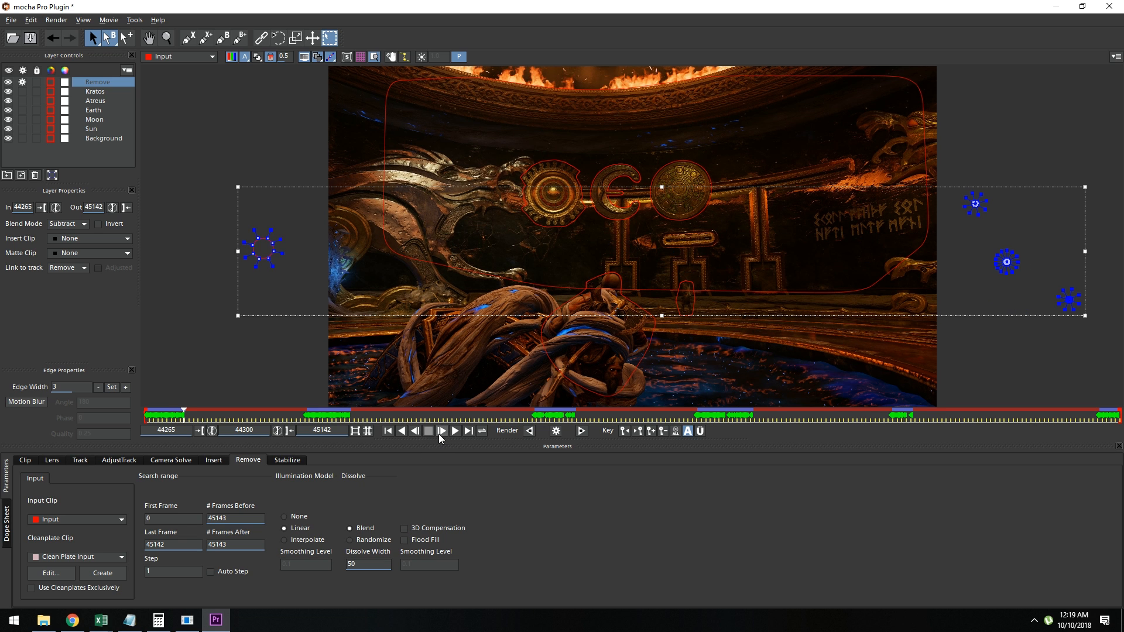
{"action": "left_click", "coordinate": [101, 574]}
{"action": "double_click", "coordinate": [295, 146]}
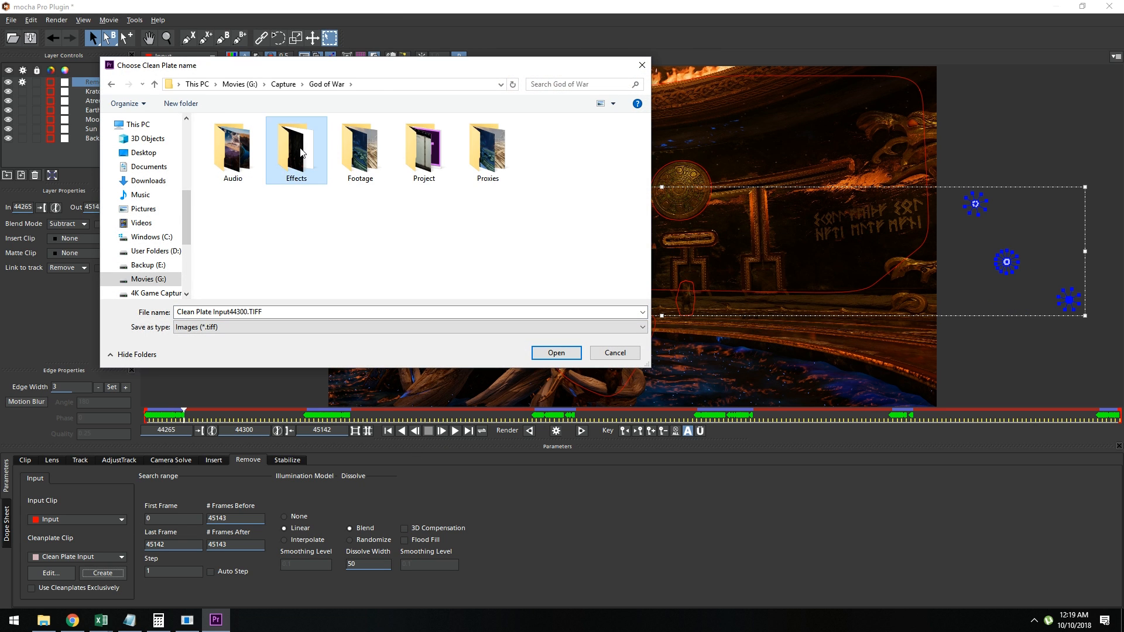
{"action": "double_click", "coordinate": [294, 147]}
{"action": "scroll", "coordinate": [546, 276], "scroll_direction": "down", "scroll_amount": 20}
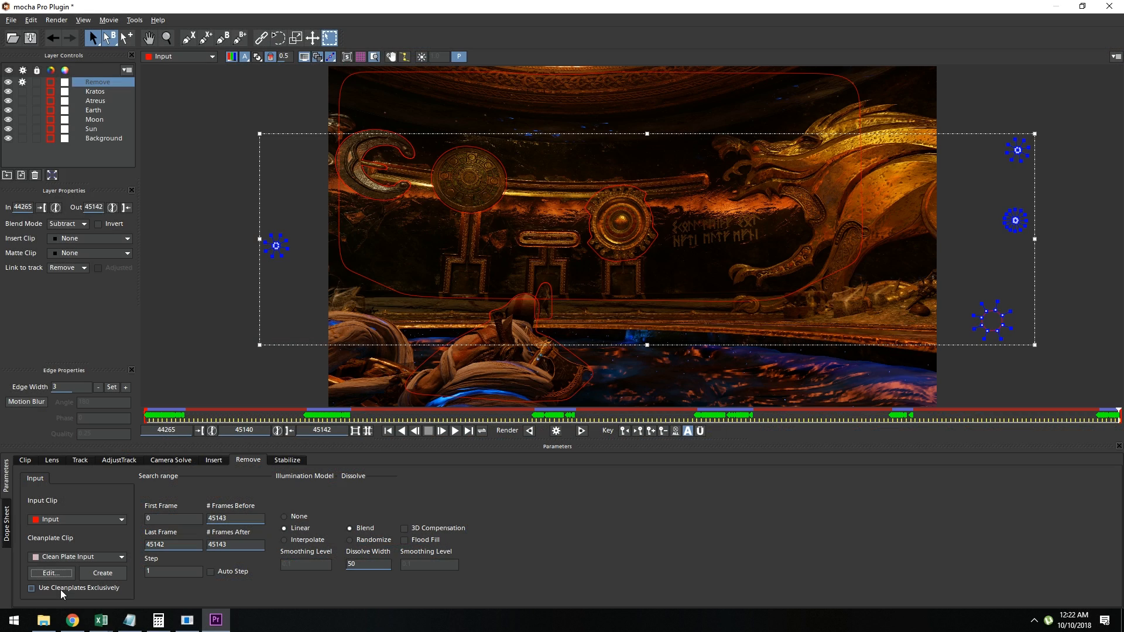
- Restrict the Remove module to using clean plates exclusively, and save the project
{"action": "left_click", "coordinate": [60, 589]}
{"action": "left_click", "coordinate": [31, 37]}
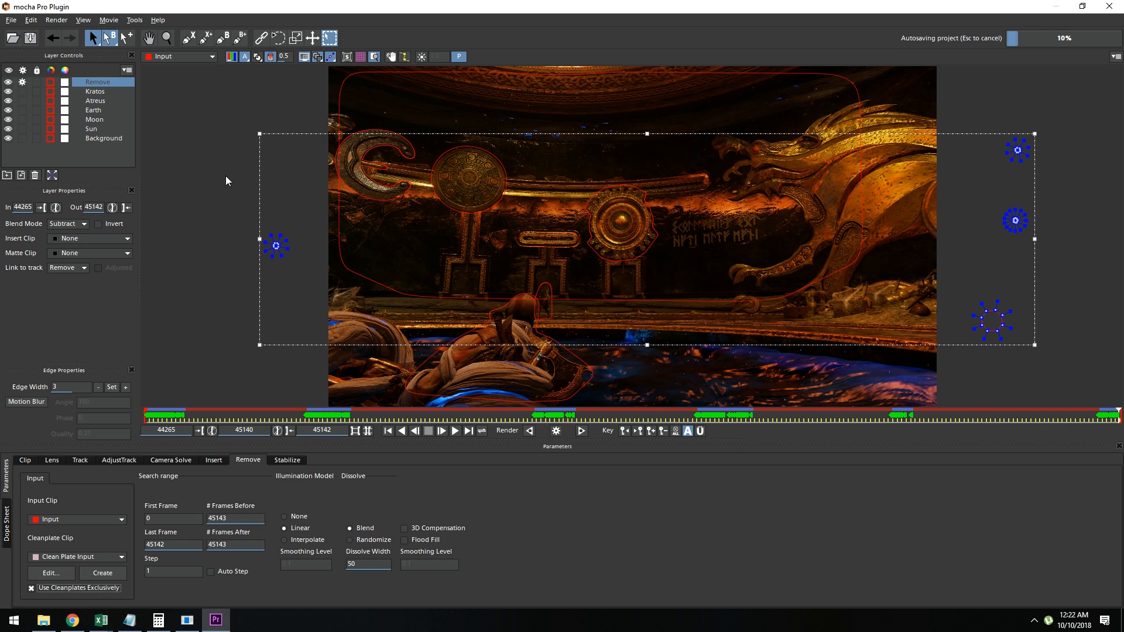
- Return to first frame 44265 and render the Remove result forward through the whole clip
{"action": "left_click", "coordinate": [388, 431]}
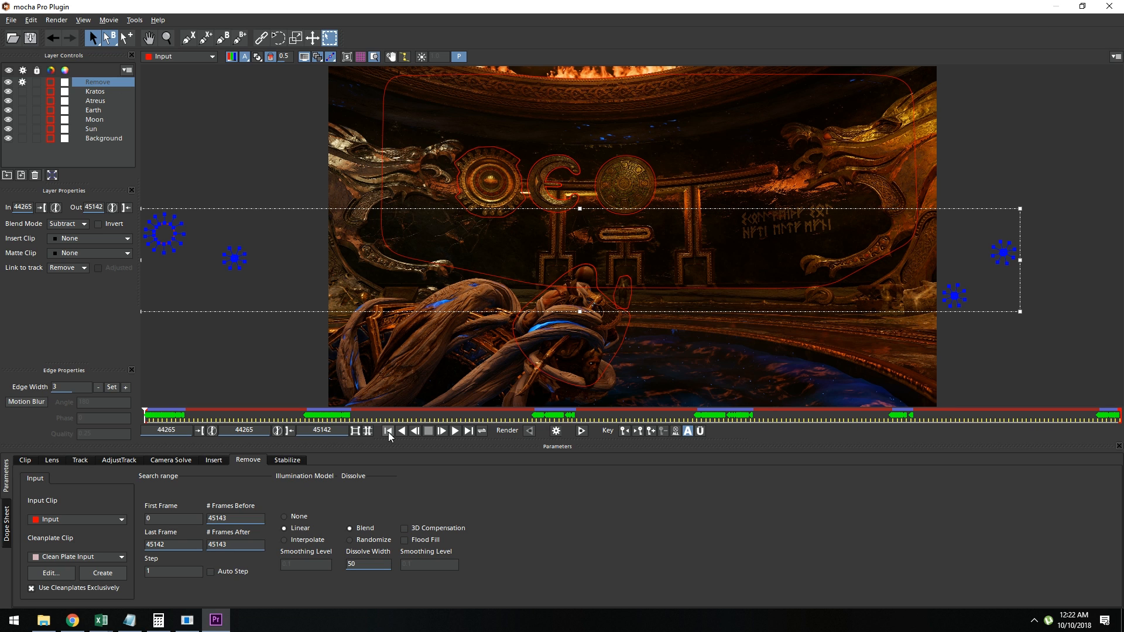
{"action": "left_click", "coordinate": [582, 432]}
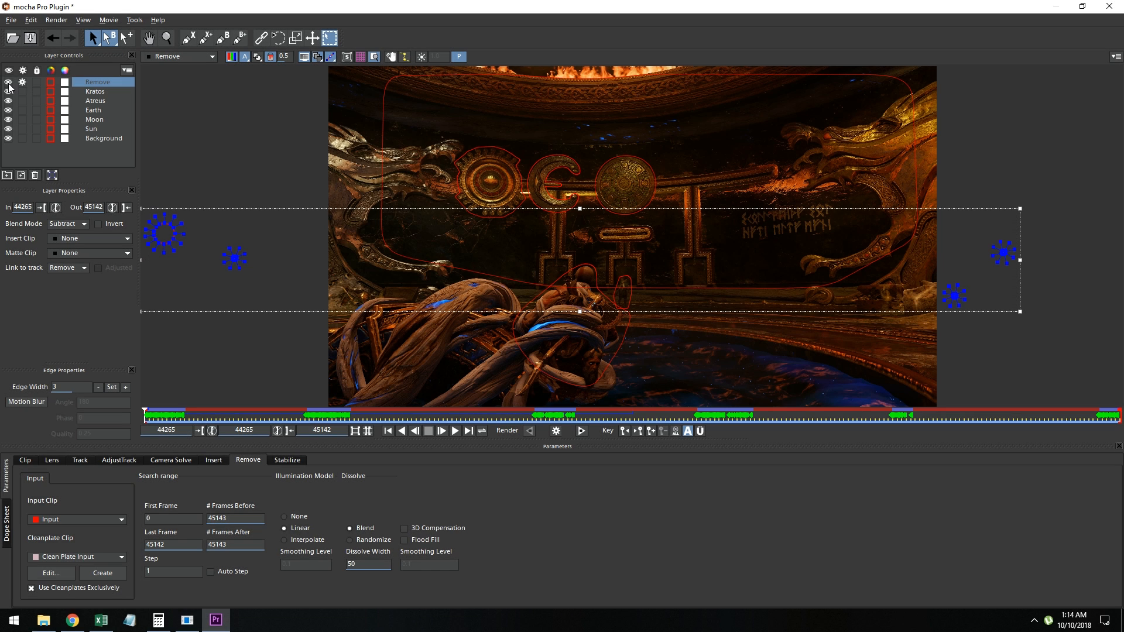
- Hide the Remove layer's splines and play back the rendered clip to check the removal
{"action": "left_click", "coordinate": [9, 83]}
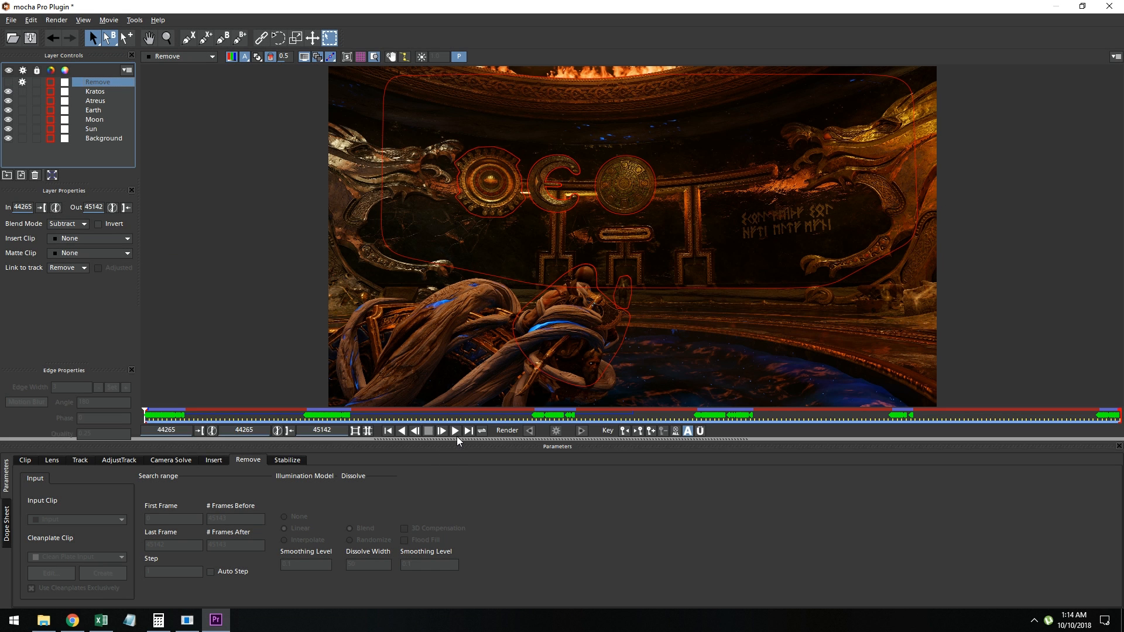
{"action": "left_click", "coordinate": [456, 433]}
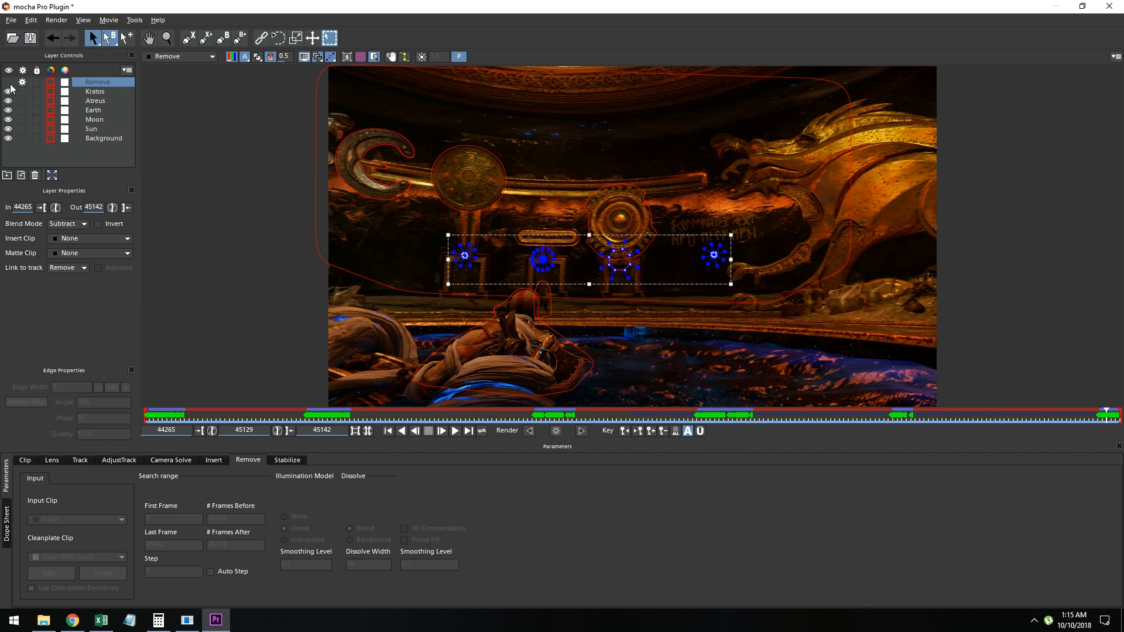
- Export the rendered Remove_Input clip, frames 44265 to 45142, as a .png image sequence into the Effects\391\Render folder
{"action": "left_click", "coordinate": [11, 20]}
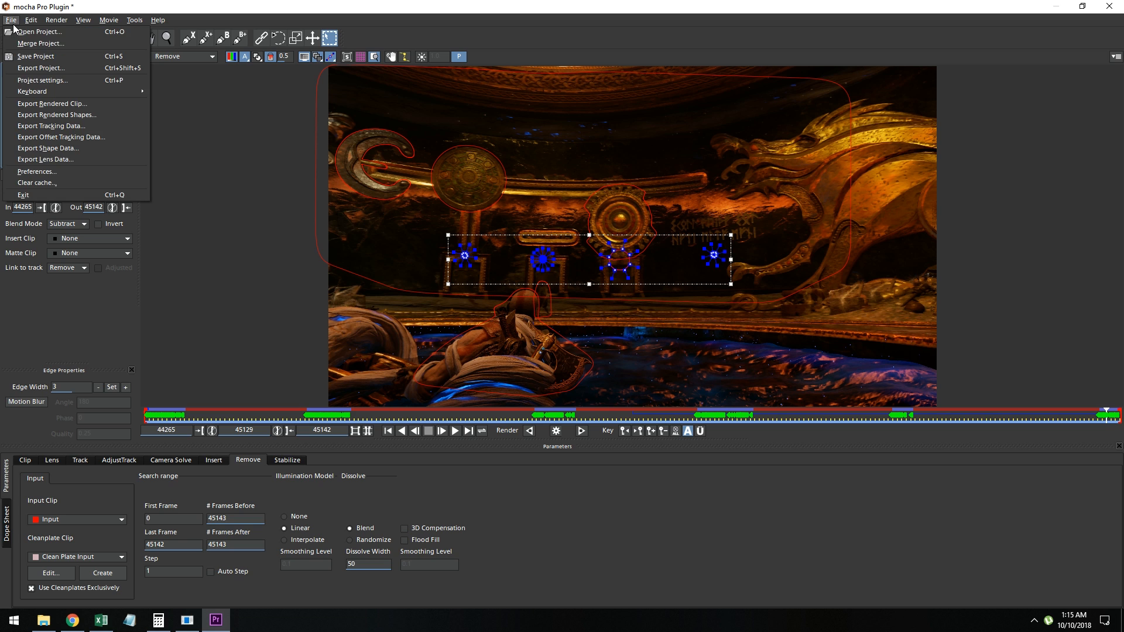
{"action": "key", "text": "Escape"}
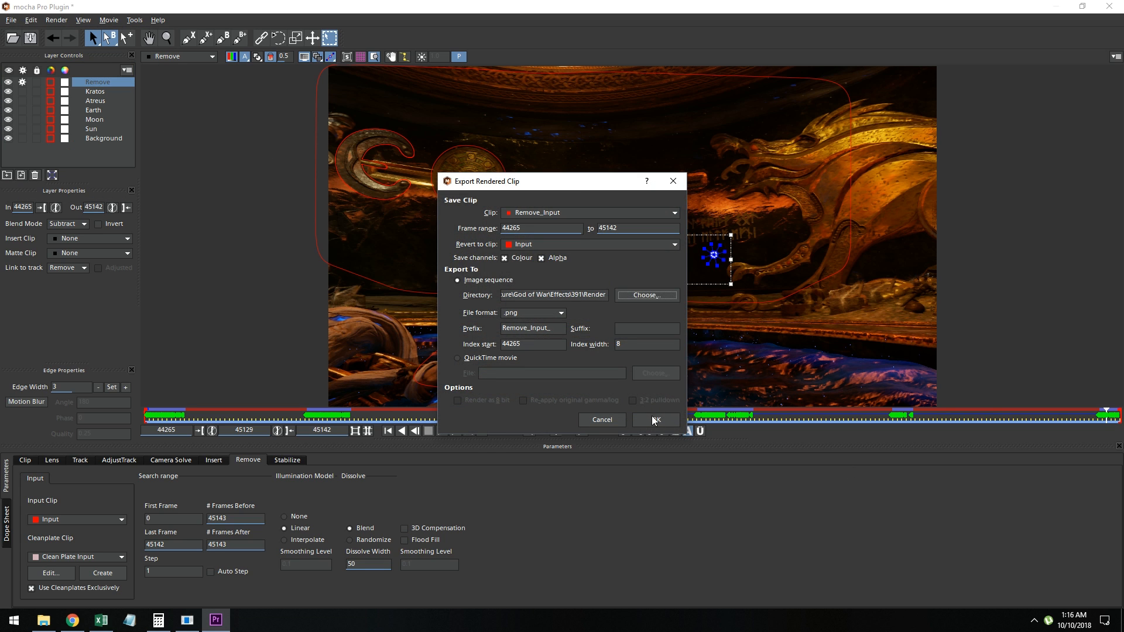
{"action": "left_click", "coordinate": [657, 421]}
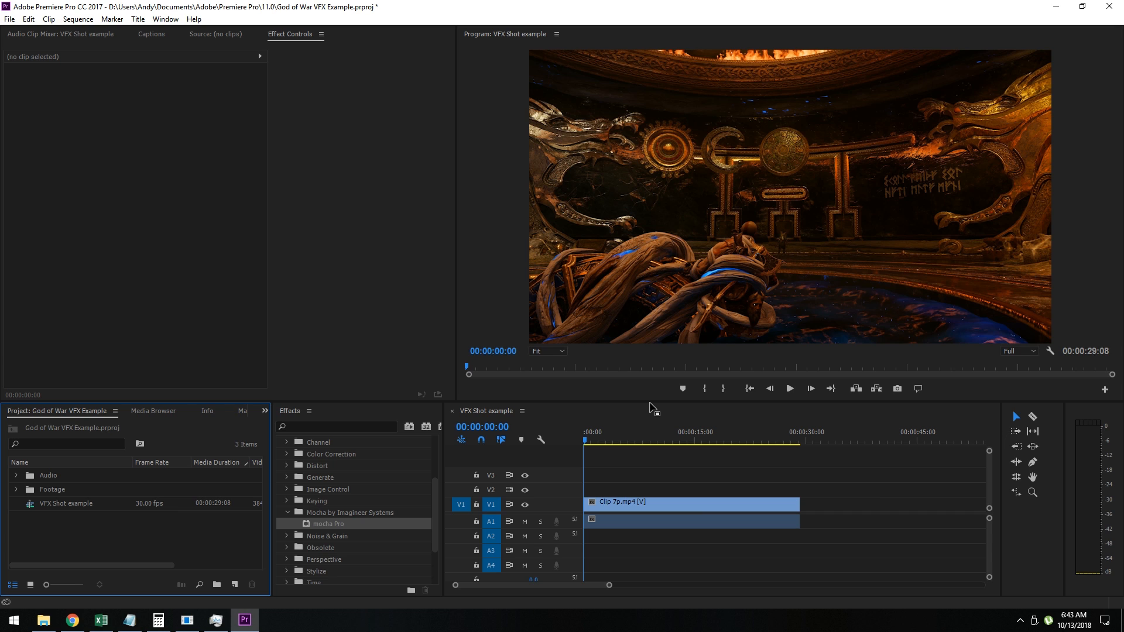
- In Premiere Pro, import the Remove_Input_00044265.png image sequence and place it on V2 directly above Clip 7p.mp4
{"action": "right_click", "coordinate": [50, 539]}
{"action": "left_click", "coordinate": [85, 517]}
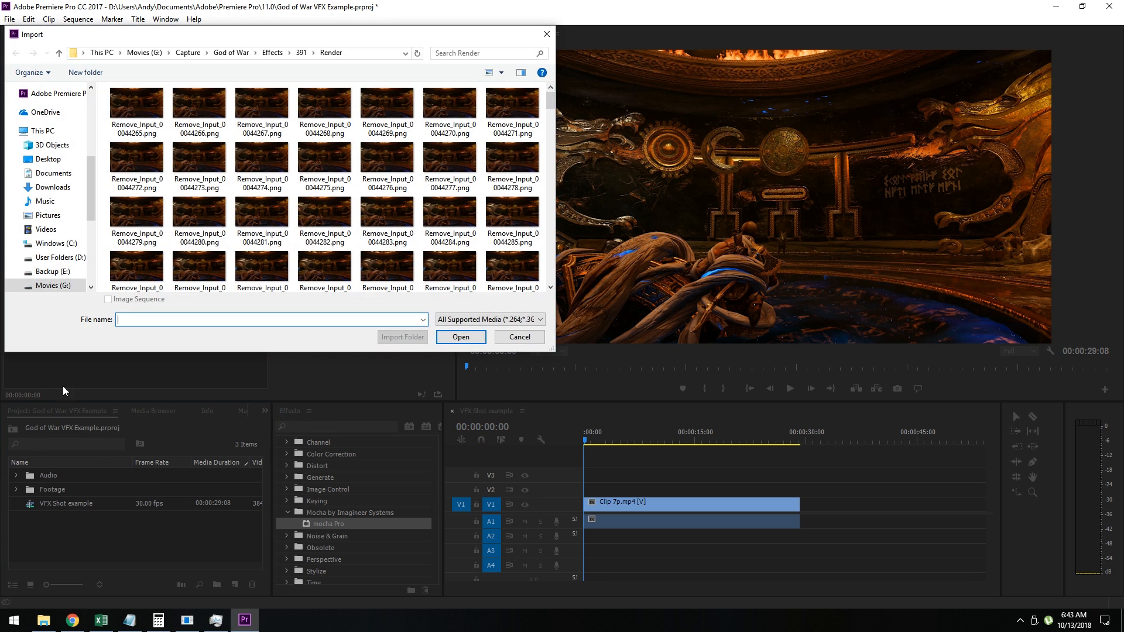
{"action": "left_click", "coordinate": [139, 108]}
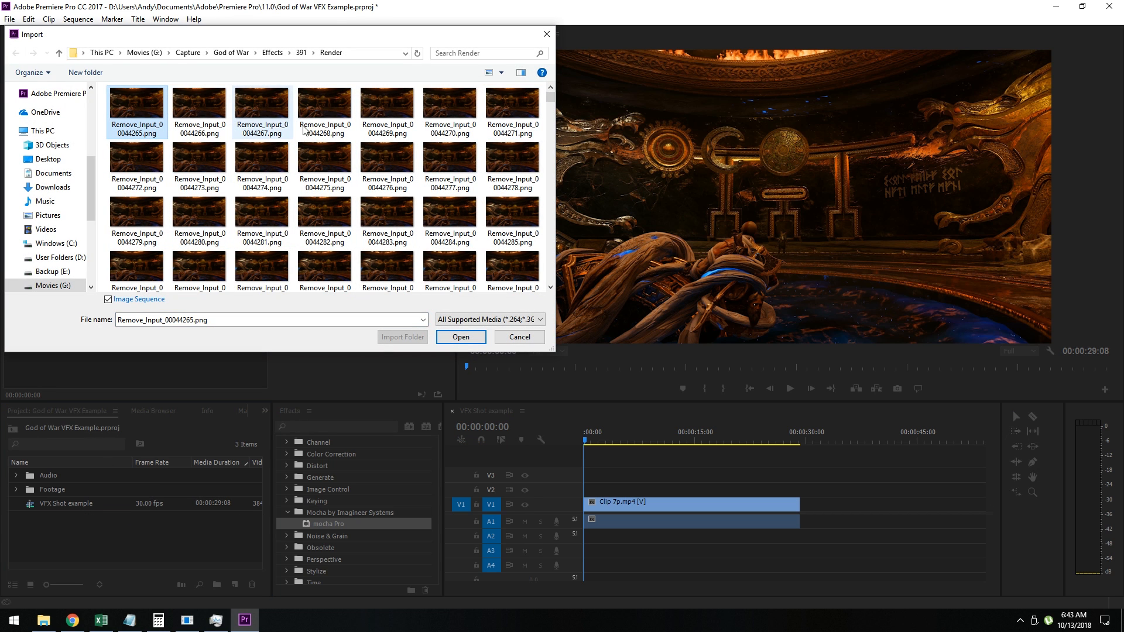
{"action": "double_click", "coordinate": [140, 99]}
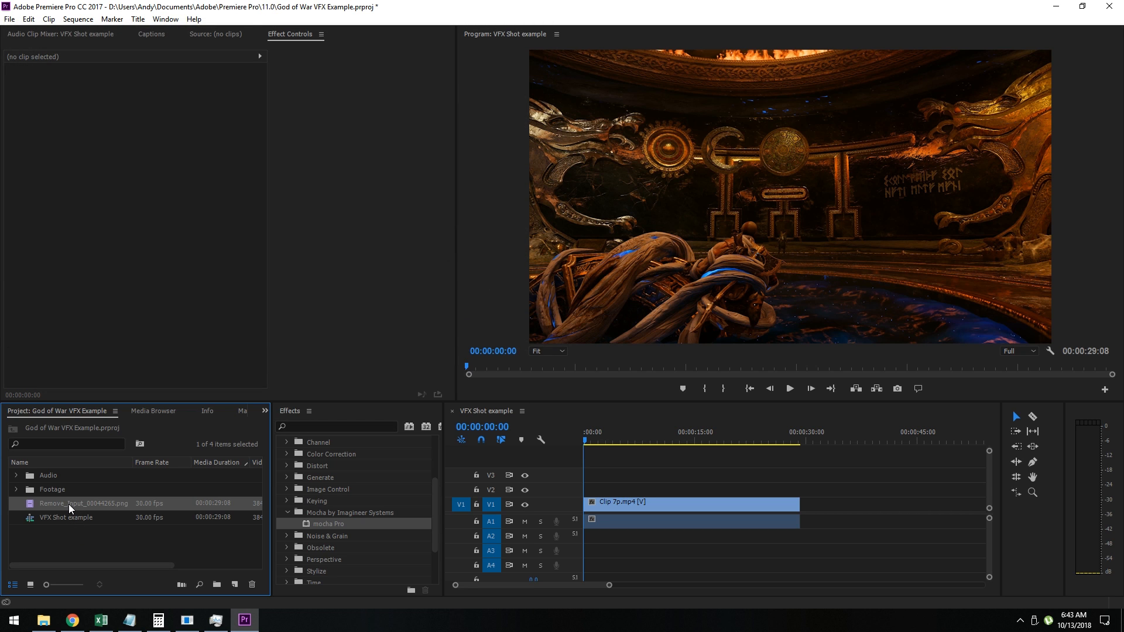
{"action": "left_click_drag", "start_coordinate": [68, 504], "coordinate": [585, 489]}
- Apply the Color Balance (HLS) effect to the image sequence on V2 and render the timeline preview
{"action": "scroll", "coordinate": [337, 524], "scroll_direction": "up", "scroll_amount": 3}
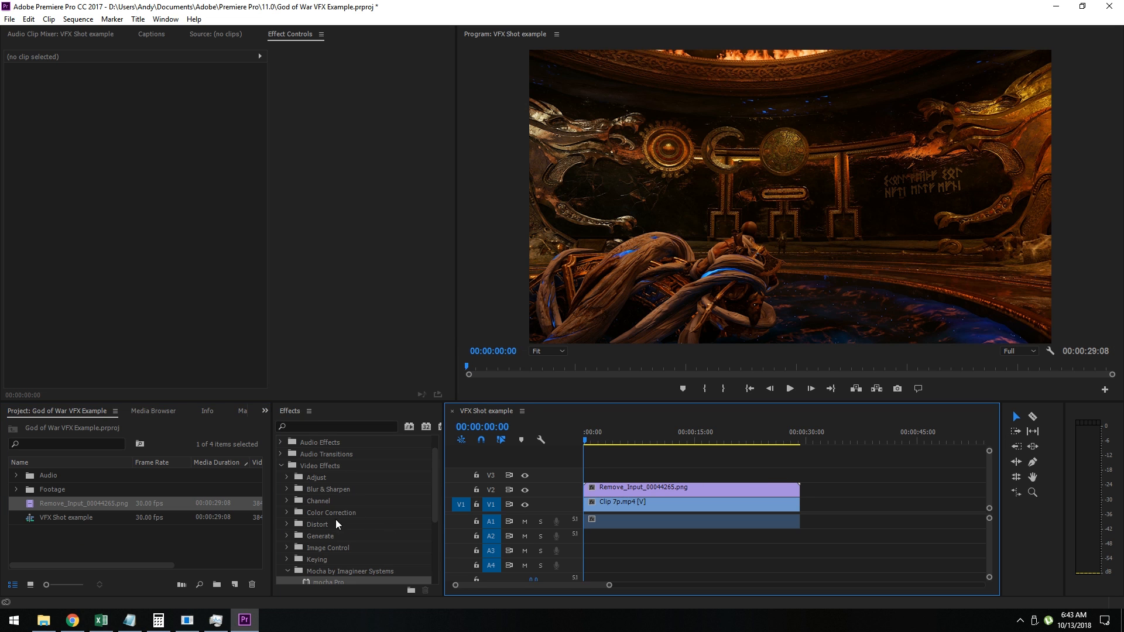
{"action": "left_click", "coordinate": [288, 513]}
{"action": "scroll", "coordinate": [364, 542], "scroll_direction": "down", "scroll_amount": 2}
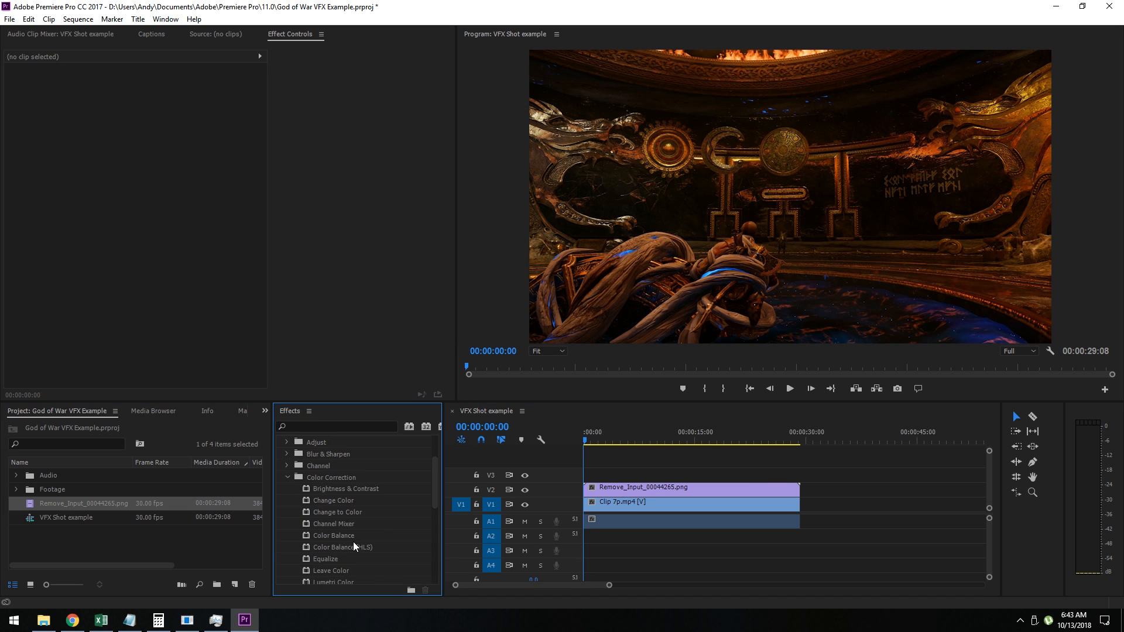
{"action": "left_click_drag", "start_coordinate": [353, 545], "coordinate": [620, 491]}
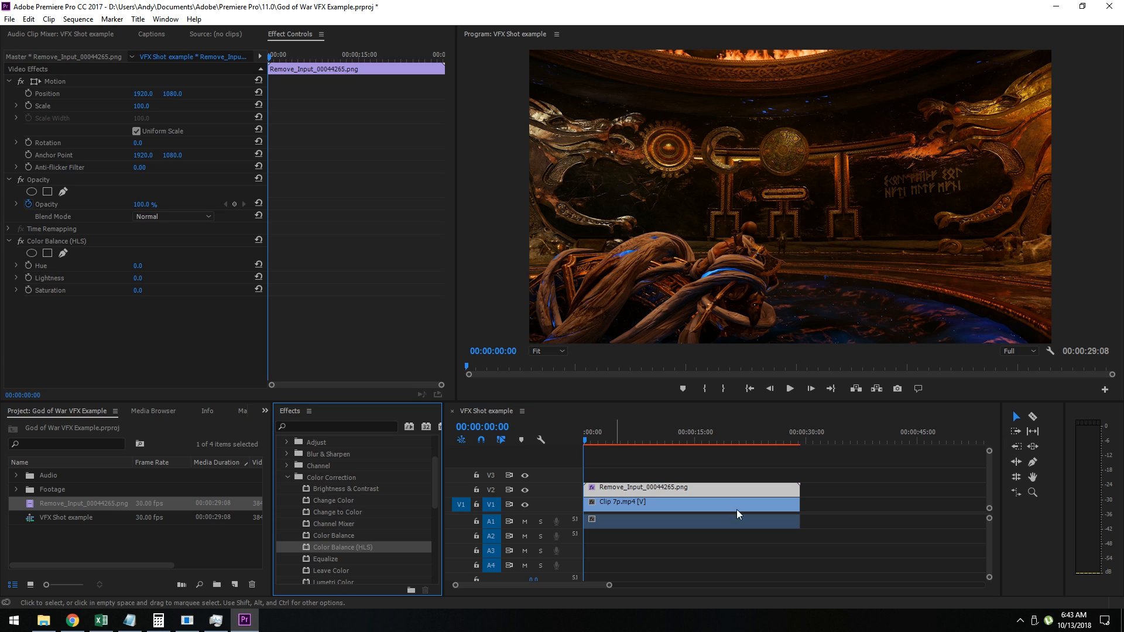
{"action": "key", "text": "Return"}
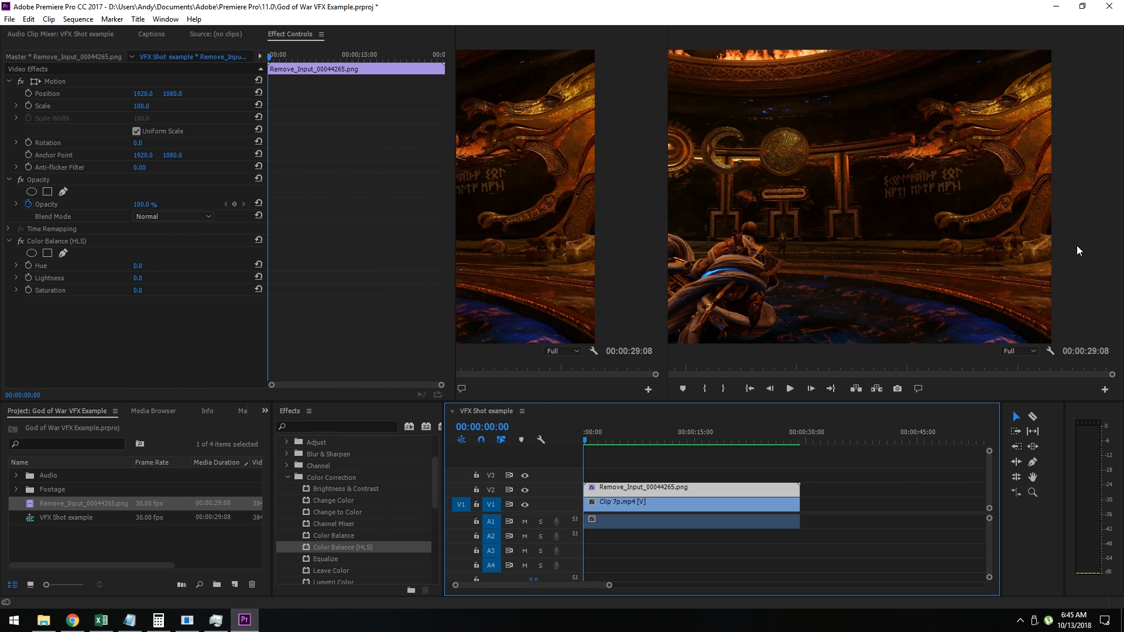
- Play the finished shot in the maximized Program monitor, and inspect the frames at 00:00:13:03 and 00:00:01:03
{"action": "key", "text": "grave"}
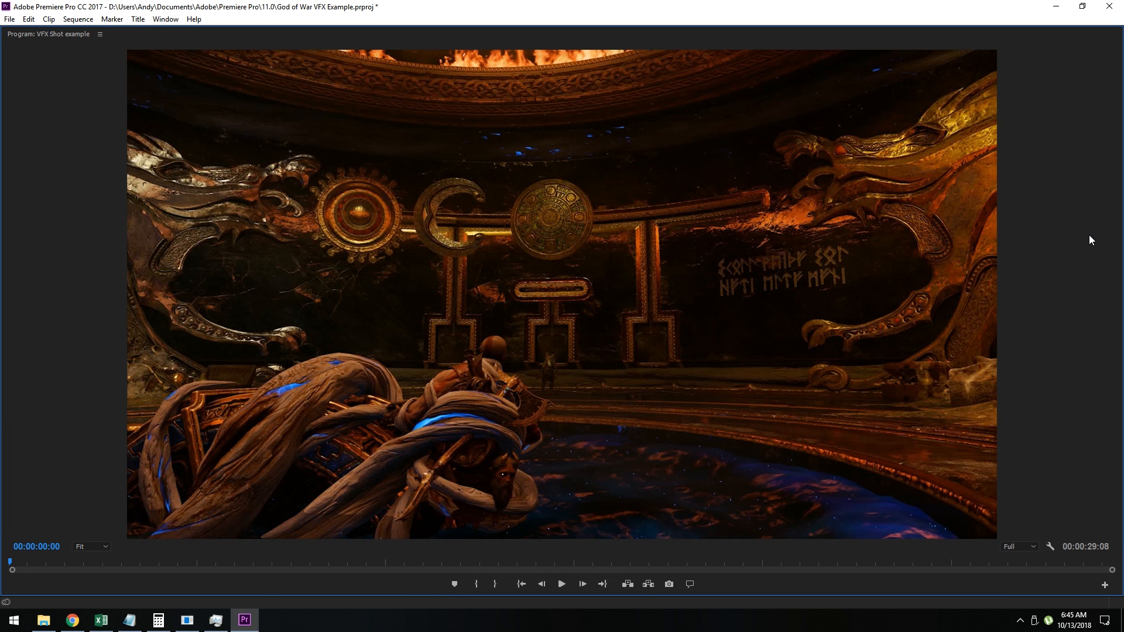
{"action": "left_click", "coordinate": [560, 585]}
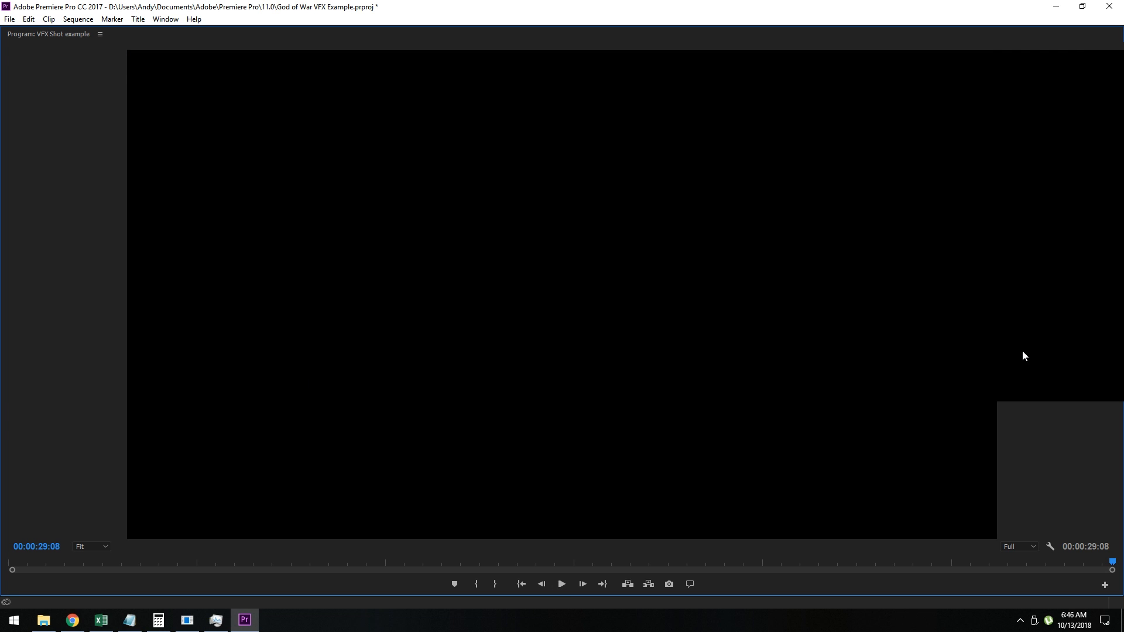
{"action": "key", "text": "grave"}
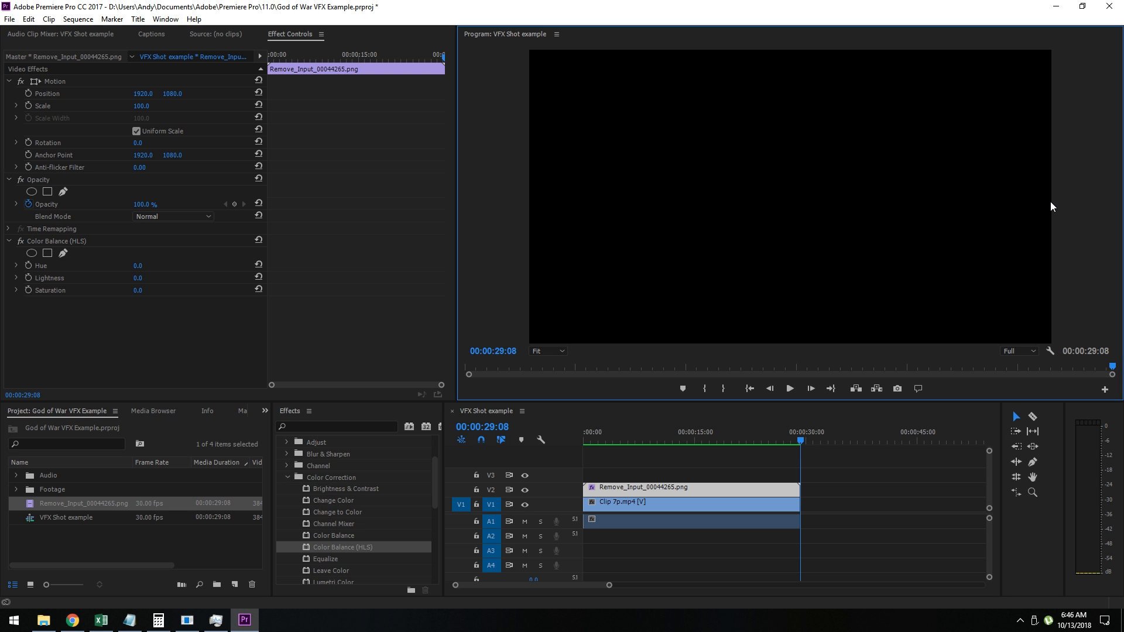
{"action": "left_click_drag", "start_coordinate": [767, 434], "coordinate": [683, 436]}
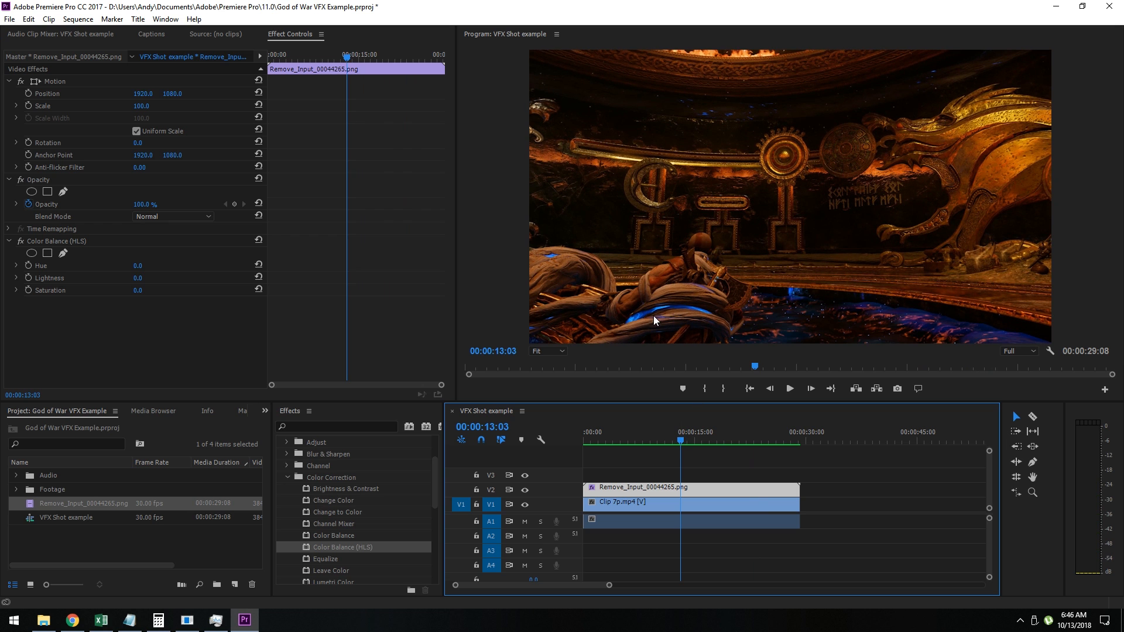
{"action": "left_click", "coordinate": [592, 441]}
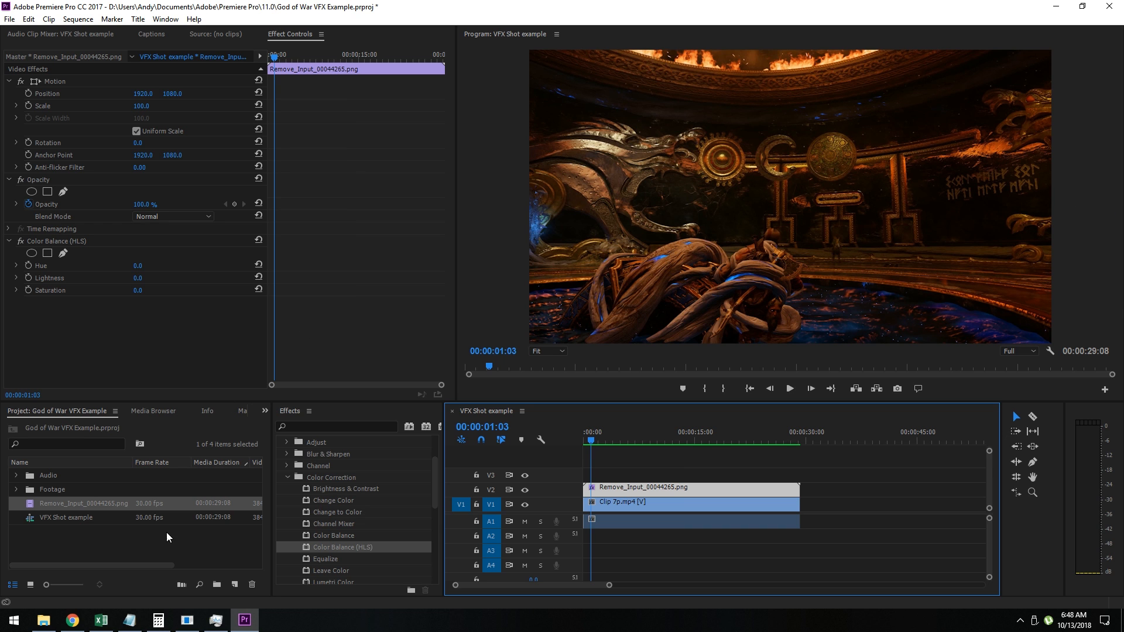
- Switch to Chrome and expand the newest post on the YouTube channel's Community page
{"action": "left_click", "coordinate": [84, 624]}
{"action": "left_click", "coordinate": [316, 8]}
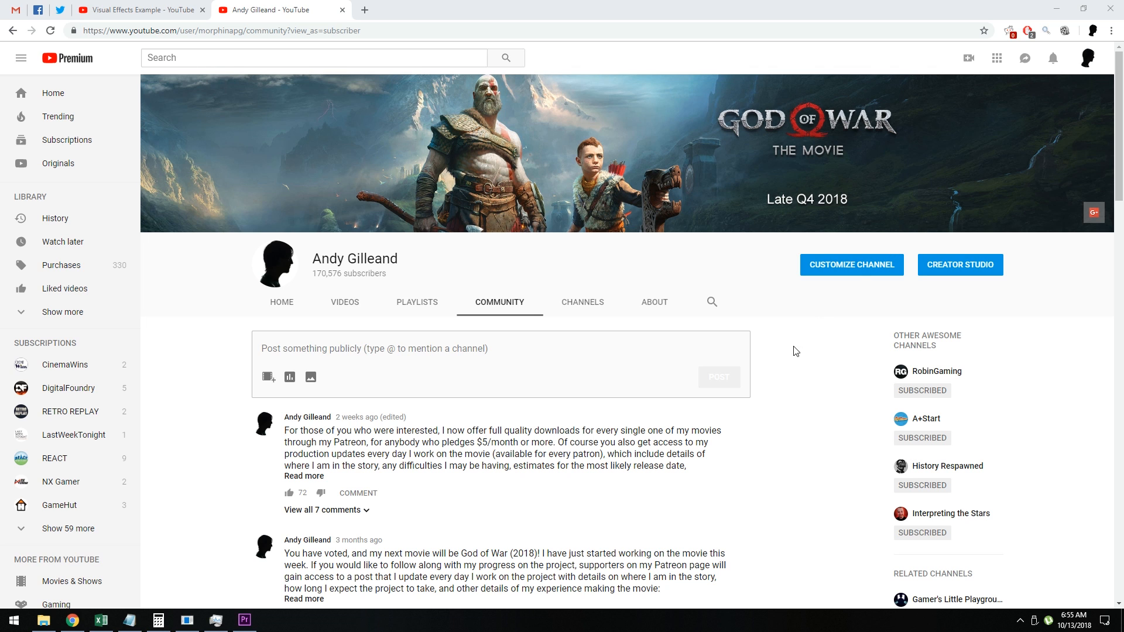
{"action": "left_click", "coordinate": [316, 477]}
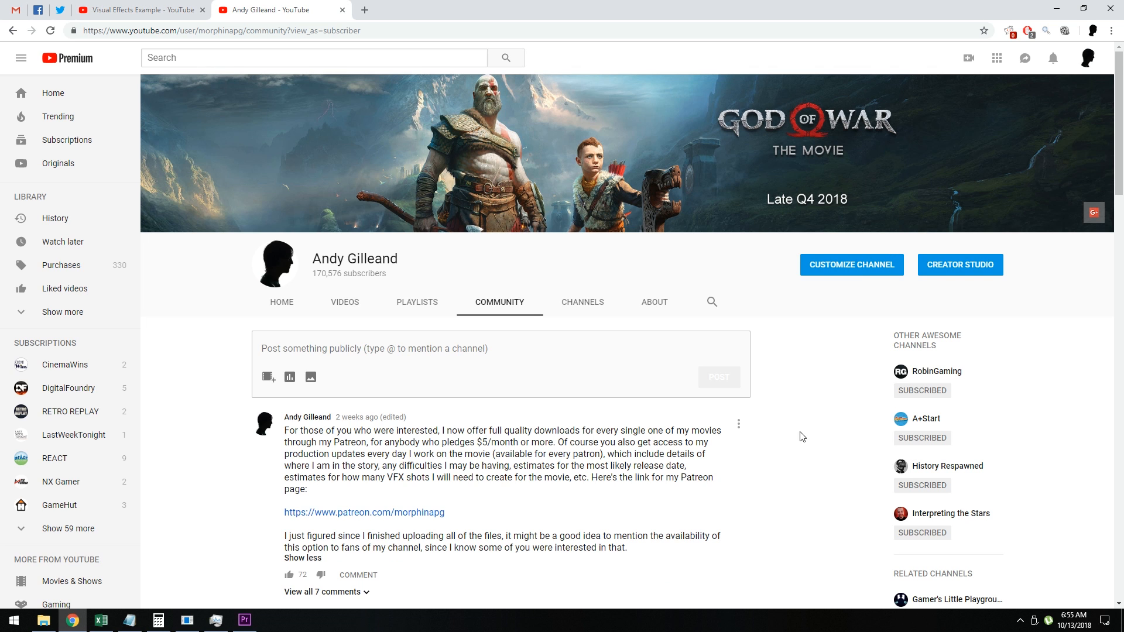